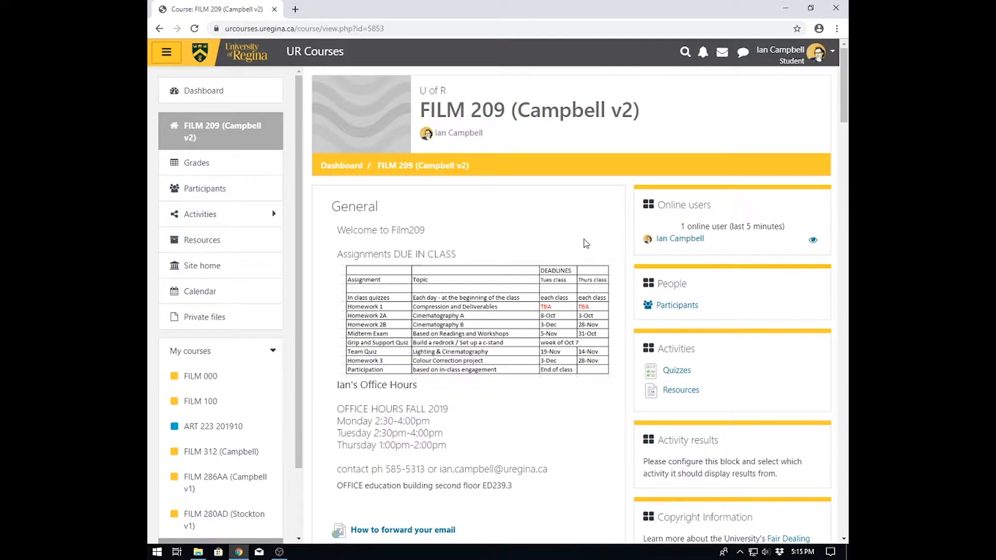
# - Scroll down the course page and open the Homework1 PDF
pyautogui.scroll(-15, 585, 244)
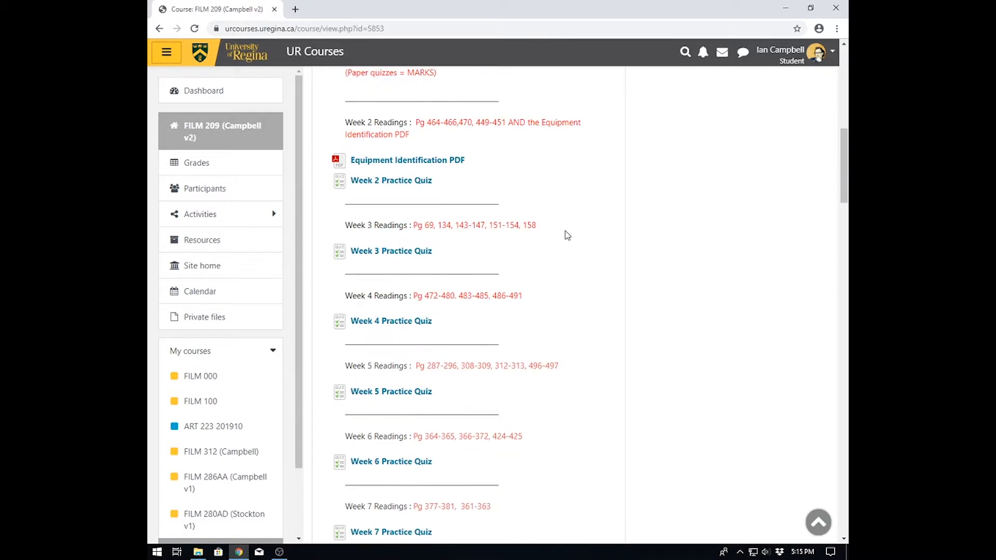
pyautogui.scroll(-10, 567, 235)
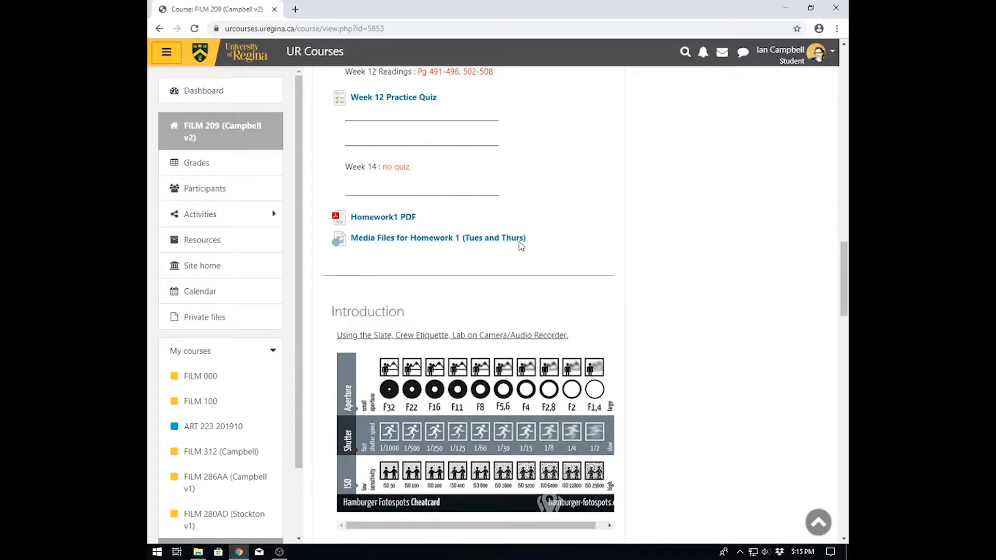
pyautogui.click(378, 222)
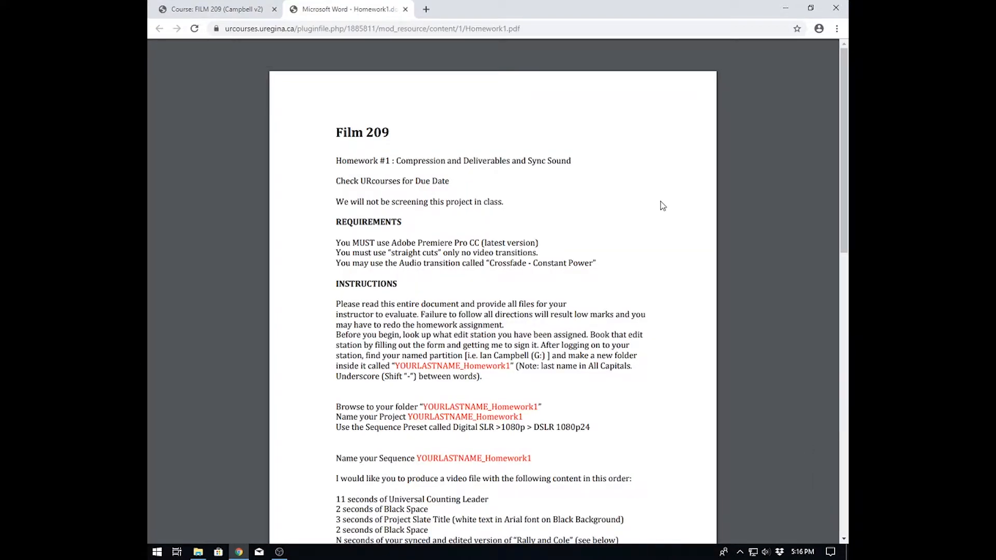
# - Read through the homework instructions, then return to the course page tab
pyautogui.scroll(-1, 509, 234)
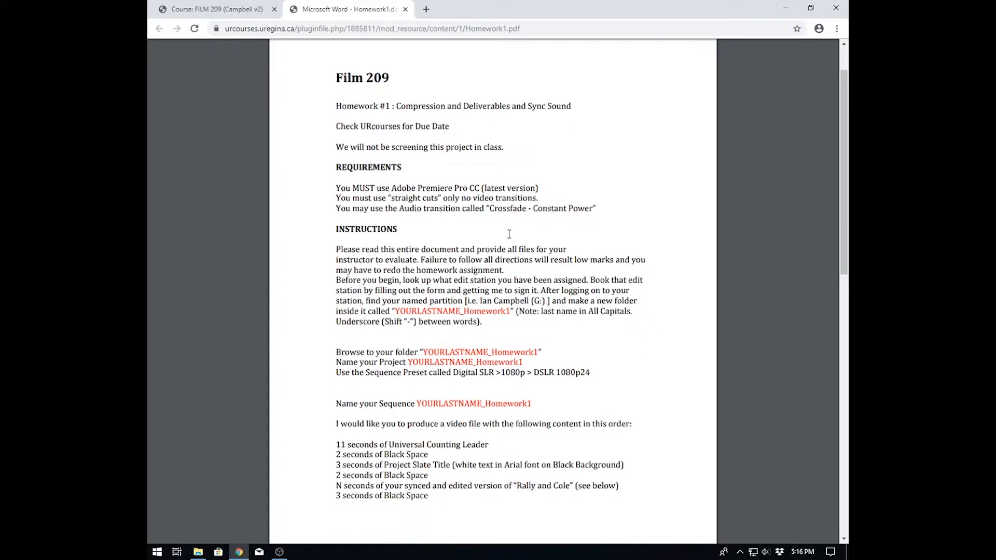
pyautogui.scroll(-8, 465, 193)
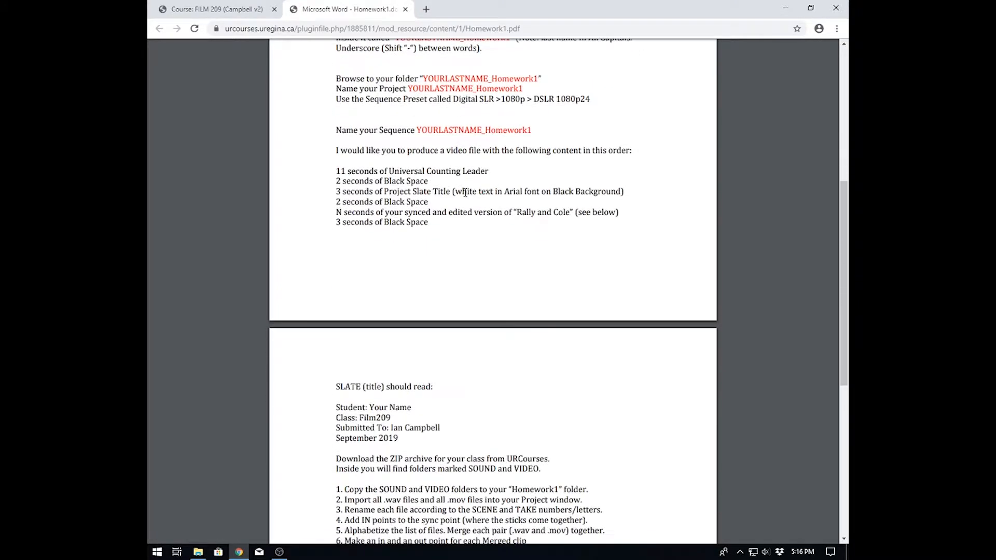
pyautogui.scroll(5, 465, 192)
pyautogui.scroll(3, 466, 193)
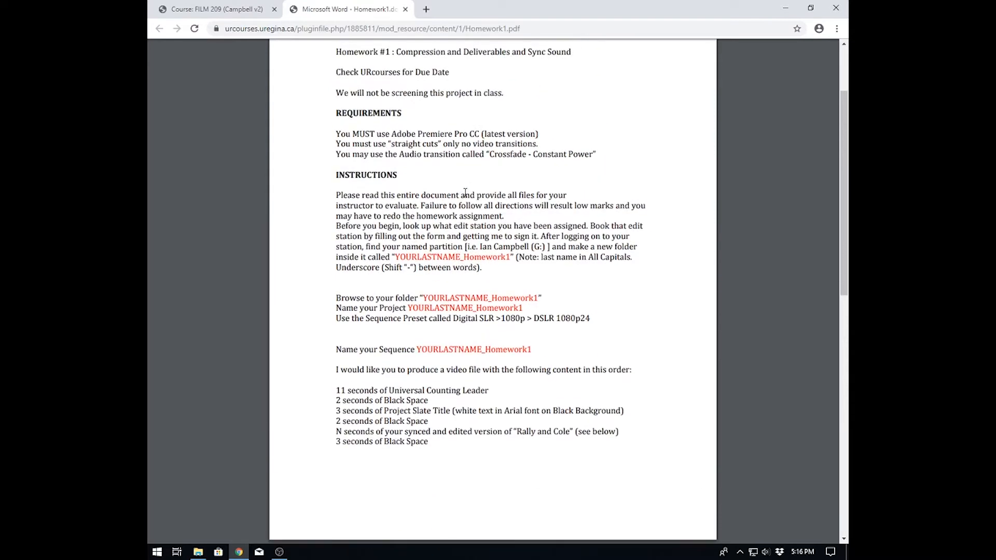
pyautogui.click(230, 12)
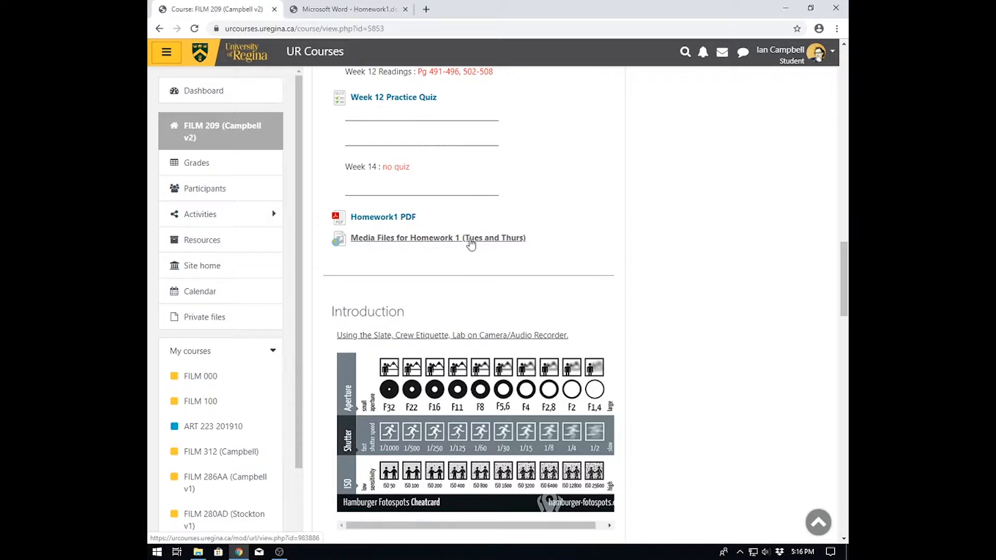
# - Open the media files link for Homework 1 and save the Tuesday Files archive to Downloads
pyautogui.click(414, 240)
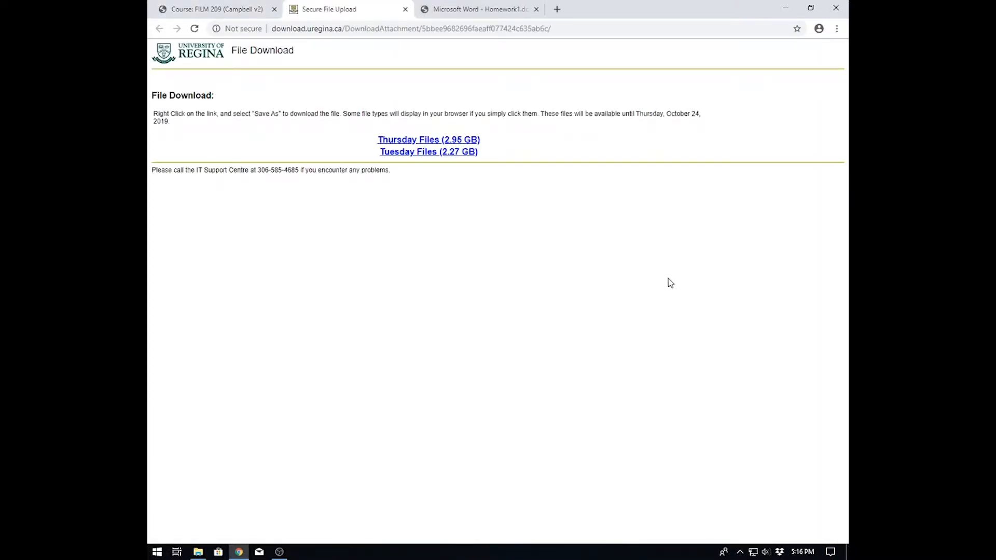
pyautogui.rightClick(406, 151)
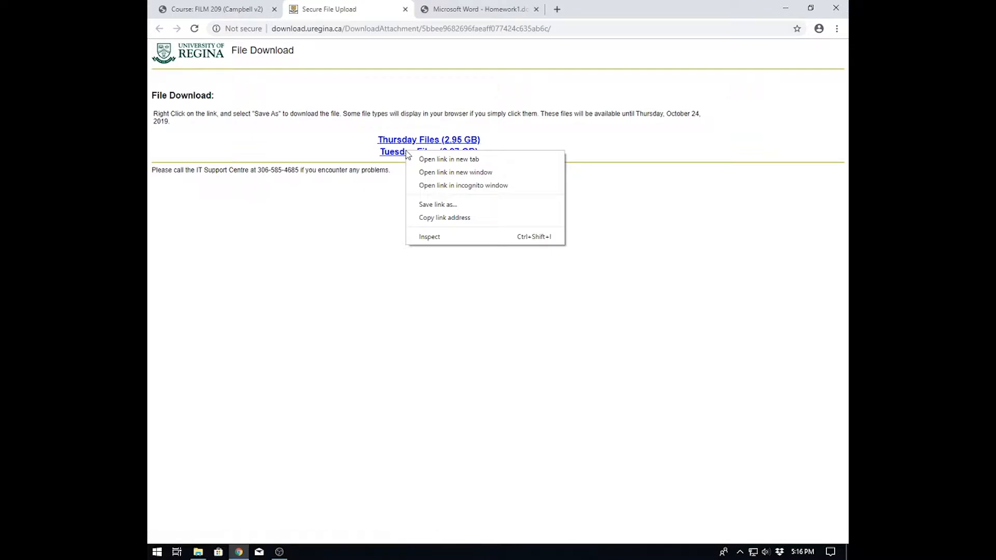
pyautogui.click(450, 206)
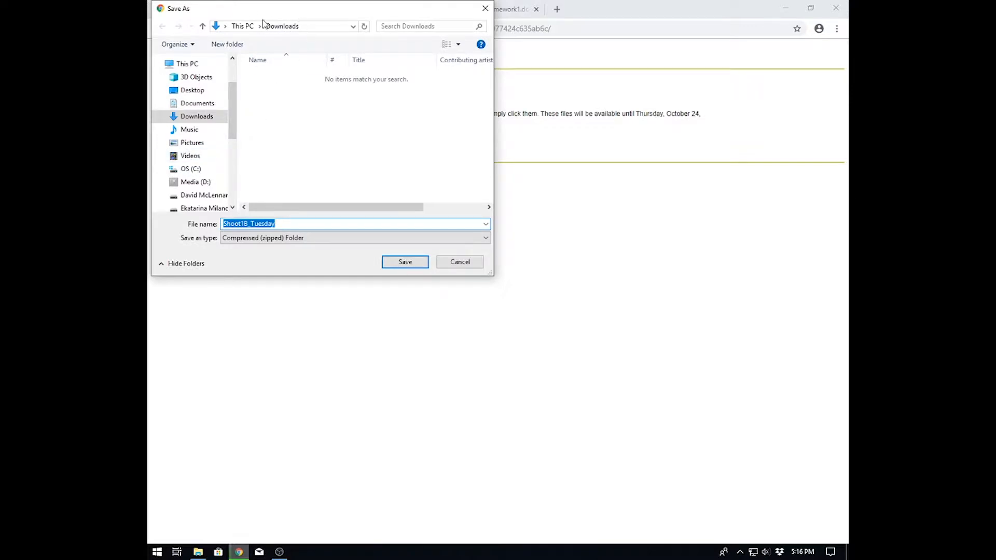
pyautogui.click(405, 262)
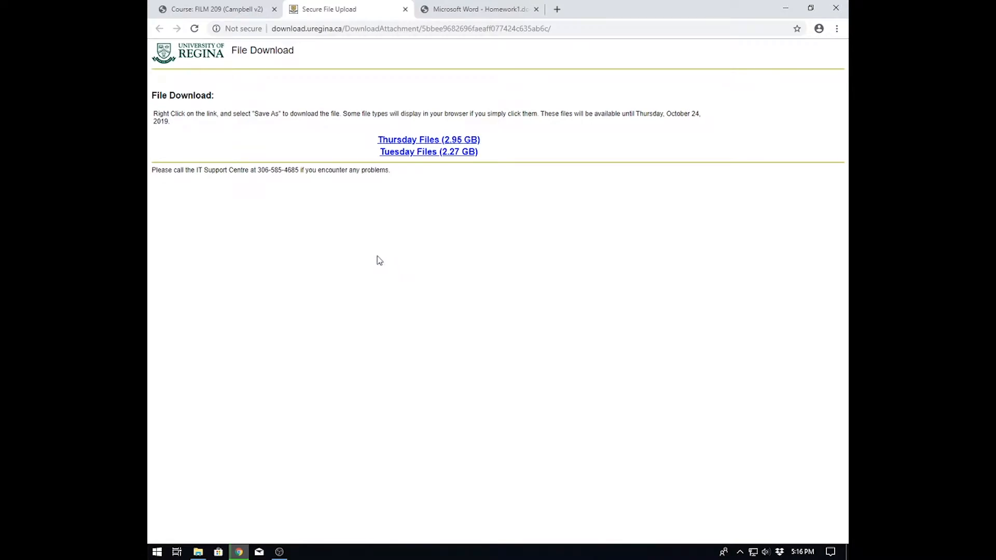
pyautogui.moveTo(243, 556)
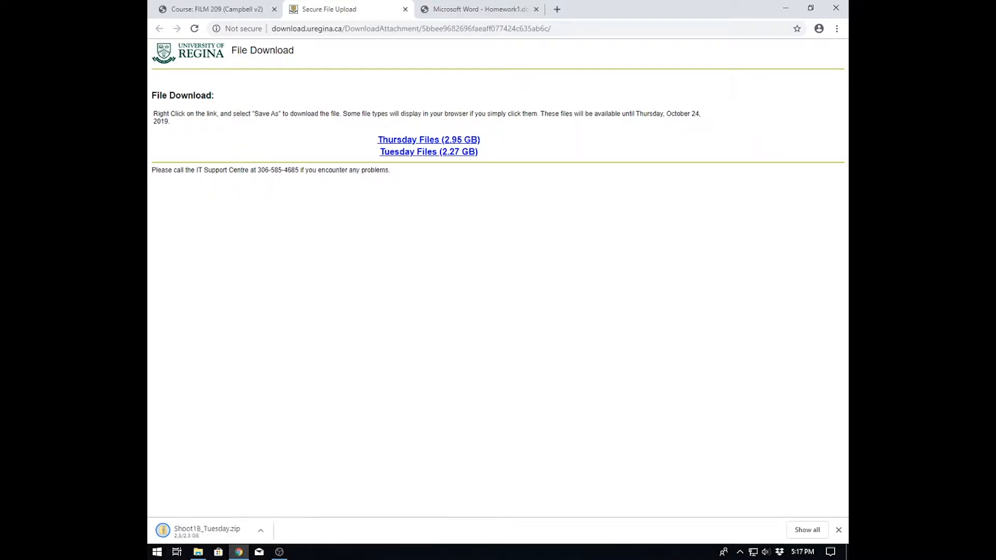
# - Copy the downloaded Shoot1B_Tuesday zip from Downloads onto the Film209 (T:) drive and open that drive
pyautogui.click(787, 7)
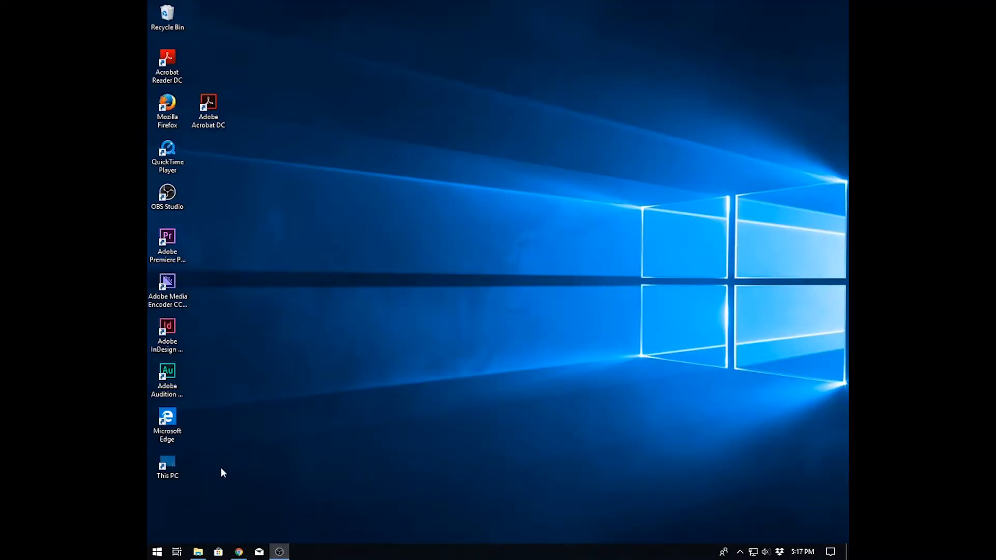
pyautogui.click(199, 553)
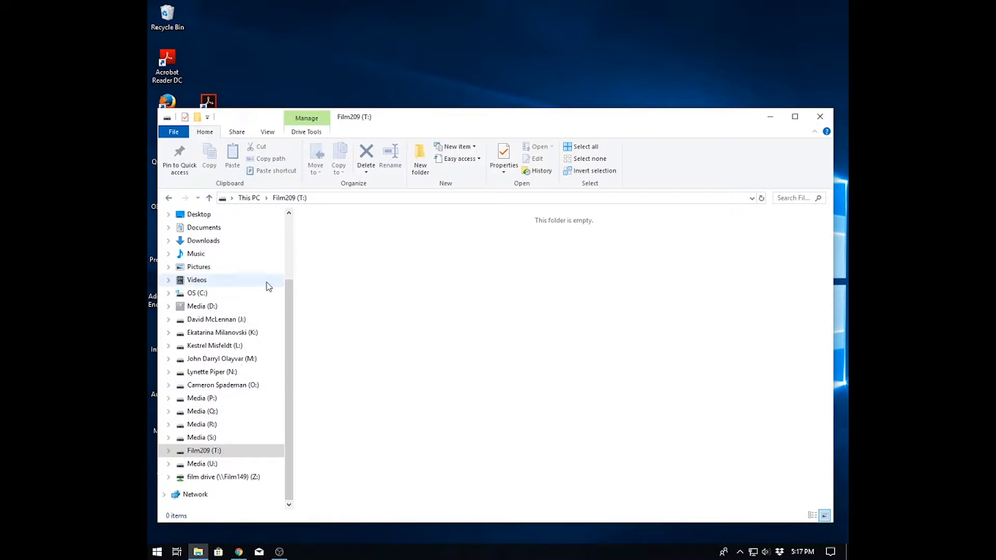
pyautogui.click(208, 241)
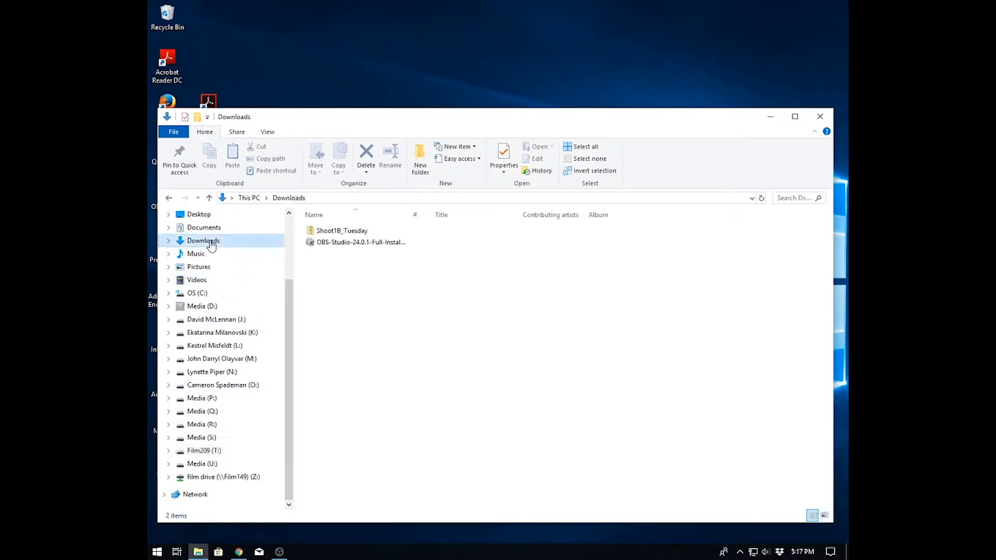
pyautogui.click(348, 233)
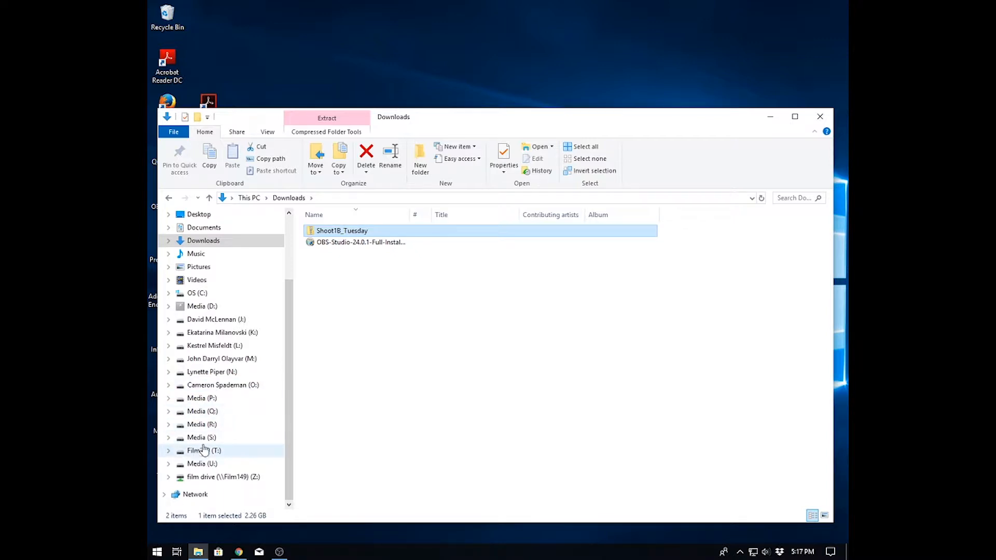
pyautogui.moveTo(313, 234); pyautogui.dragTo(209, 456)
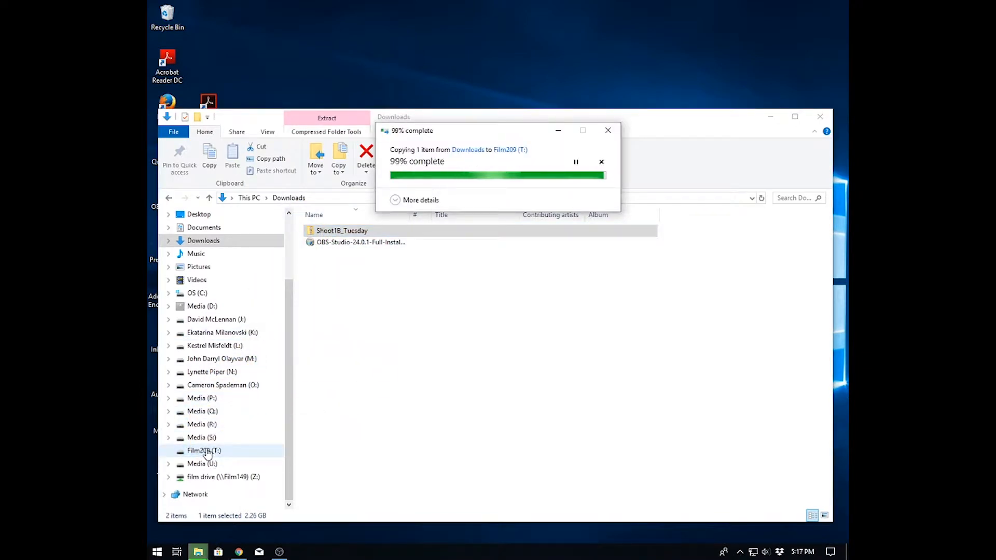
pyautogui.click(207, 452)
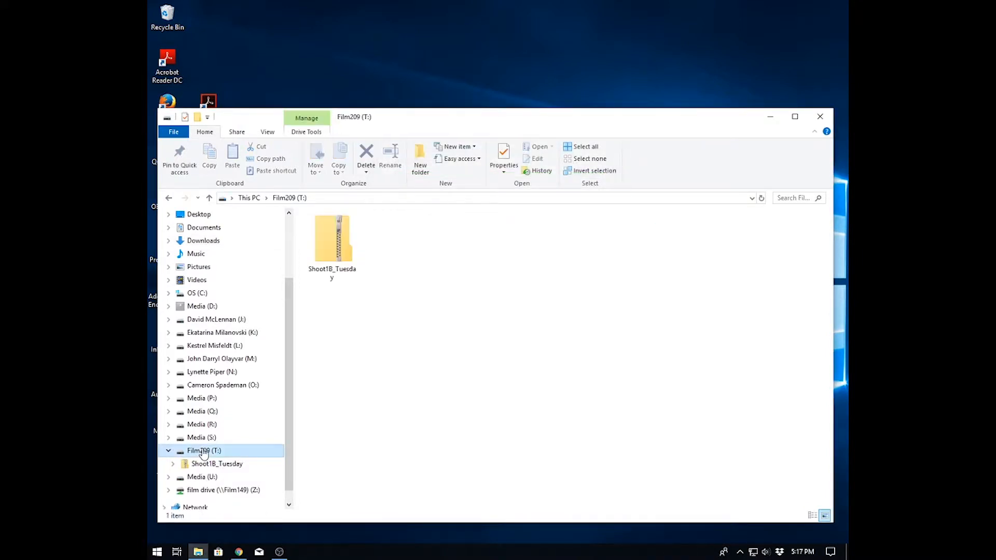
# - Create a new folder on the T: drive named with the student's capitalized last name followed by _Homework1
pyautogui.click(386, 301)
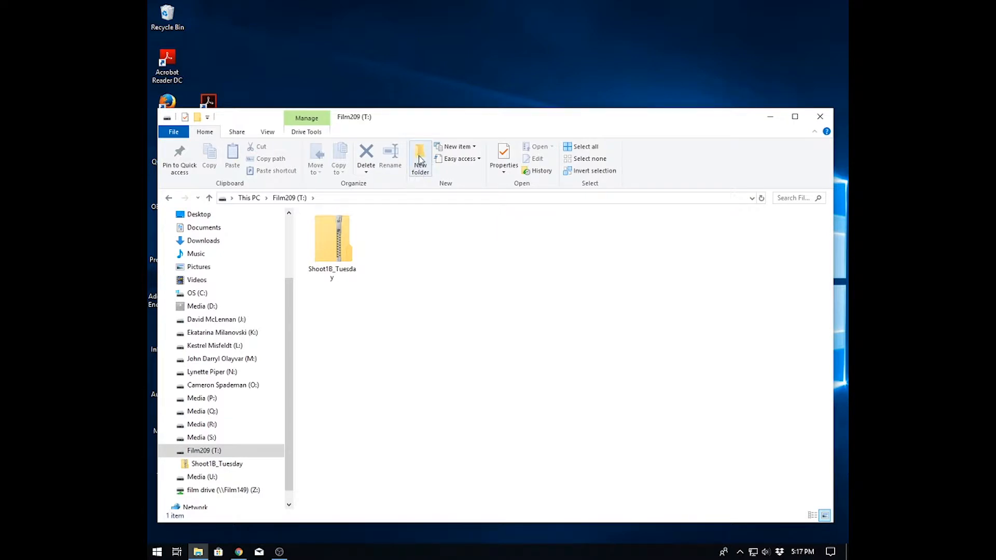
pyautogui.rightClick(414, 250)
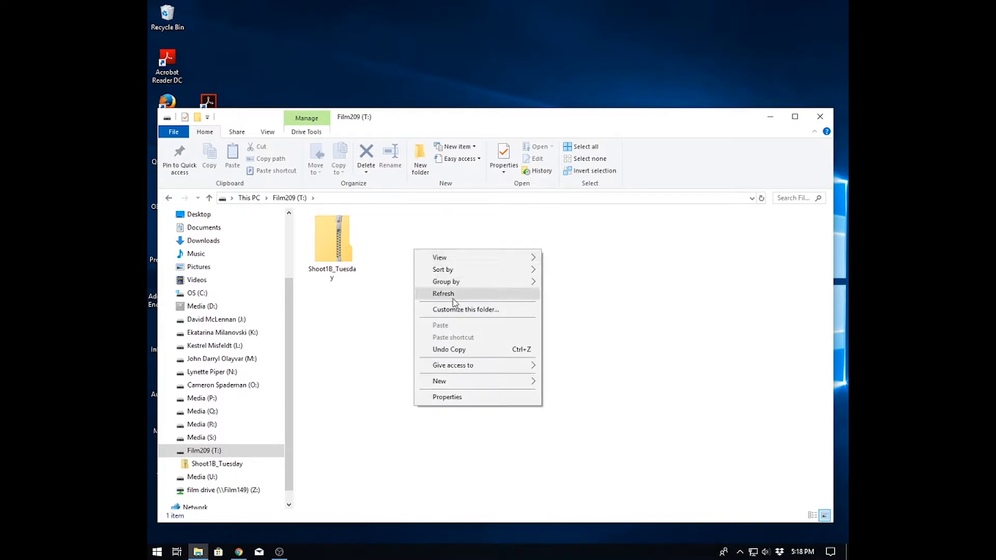
pyautogui.moveTo(523, 384)
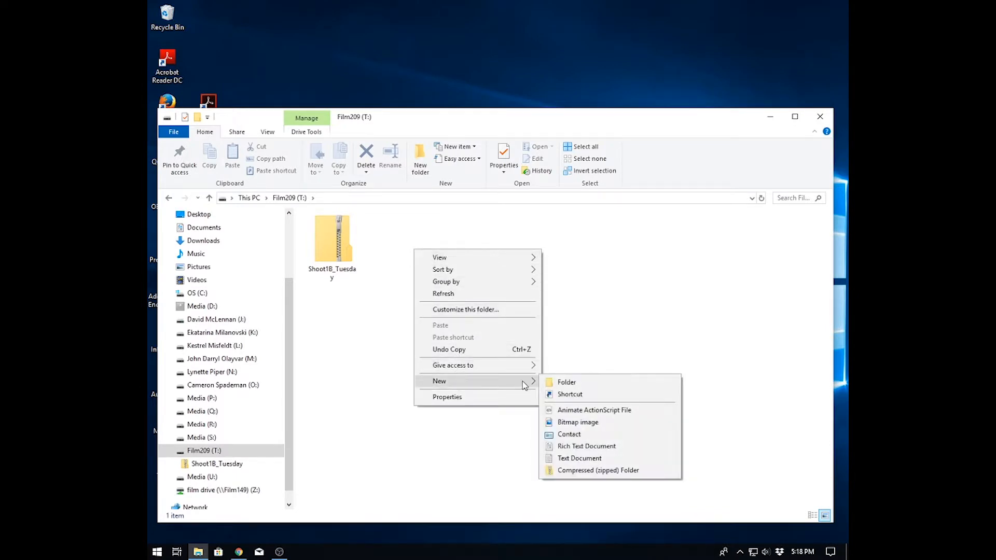
pyautogui.click(567, 383)
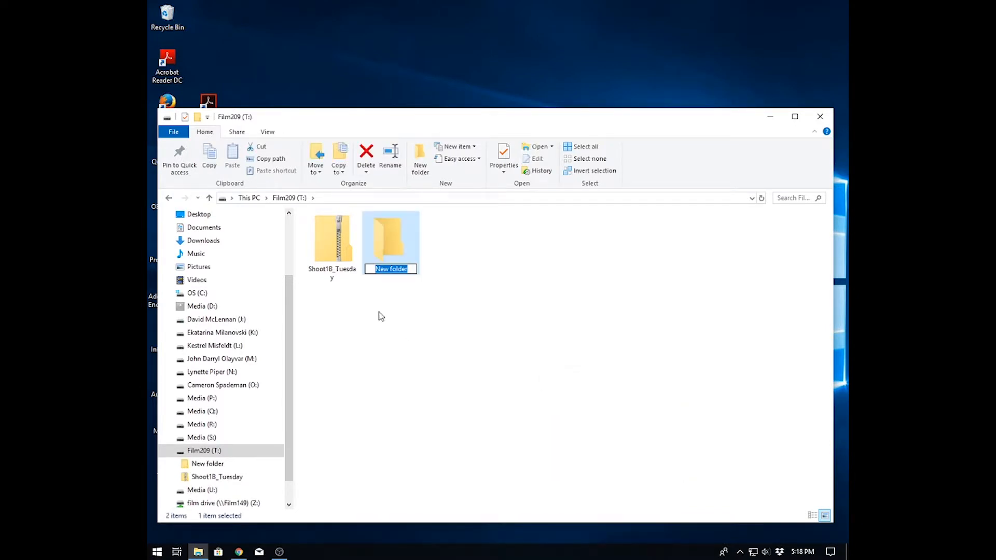
pyautogui.write('CAMPBELL_Homewor')
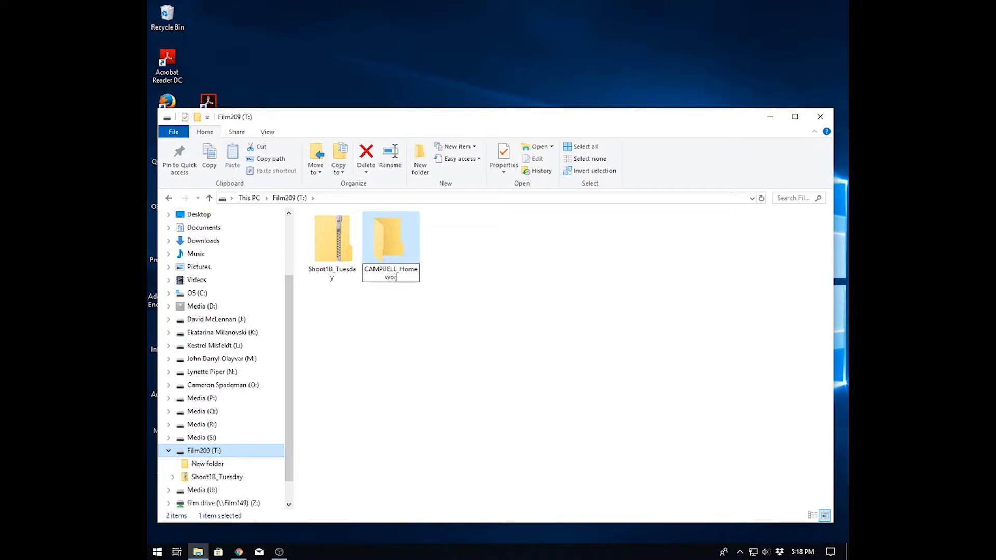
pyautogui.write('k1')
pyautogui.click(430, 314)
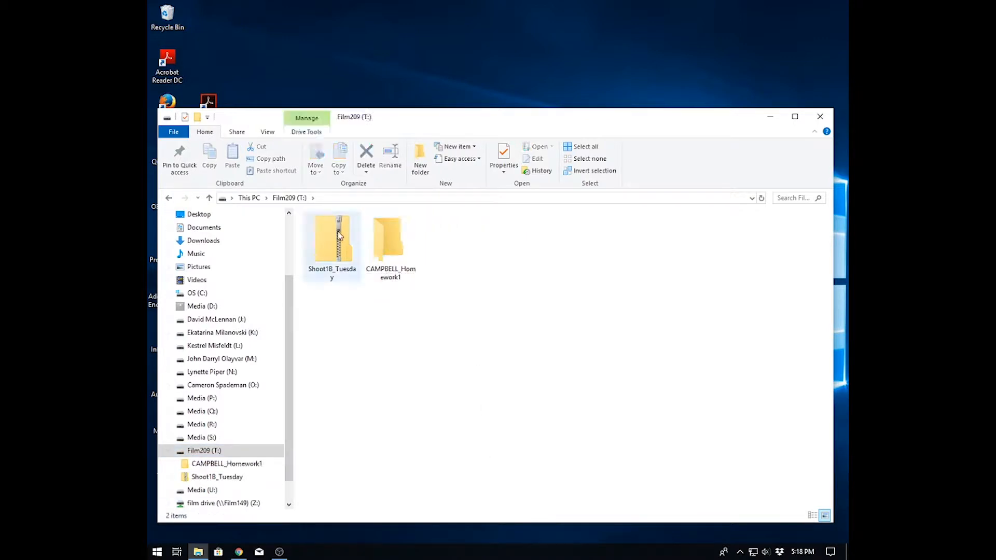
# - Move the Shoot1B_Tuesday zip into the new homework folder and open that folder
pyautogui.moveTo(329, 244); pyautogui.dragTo(387, 248)
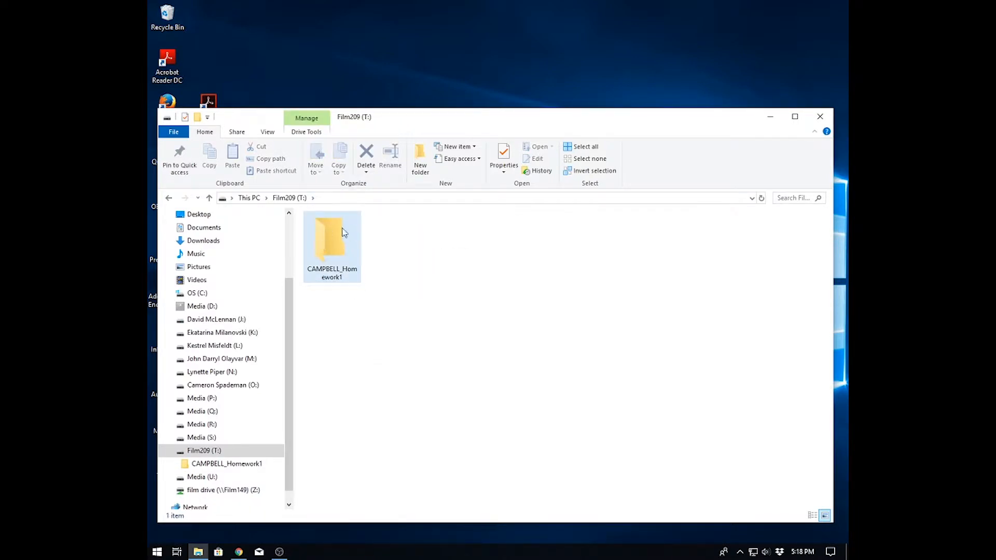
pyautogui.moveTo(325, 230)
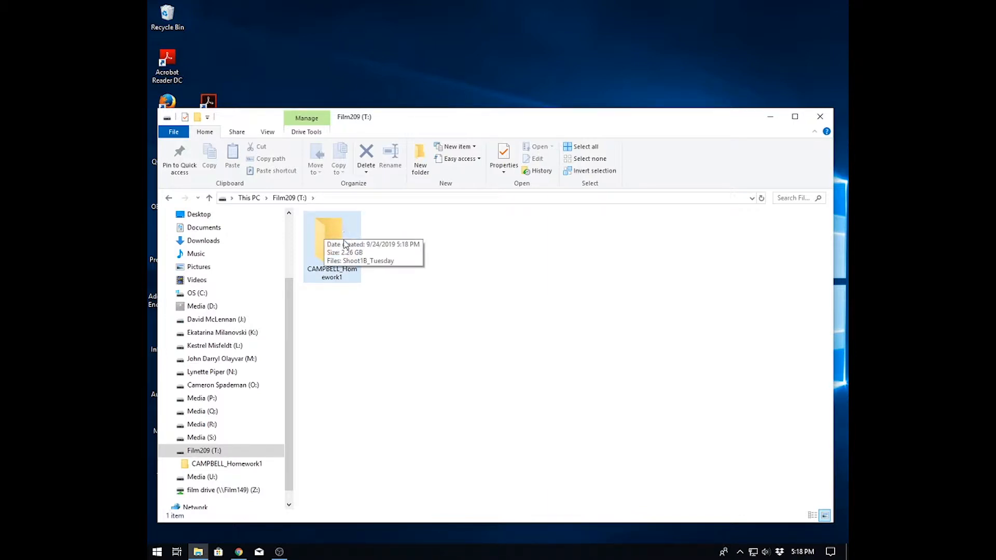
pyautogui.doubleClick(325, 229)
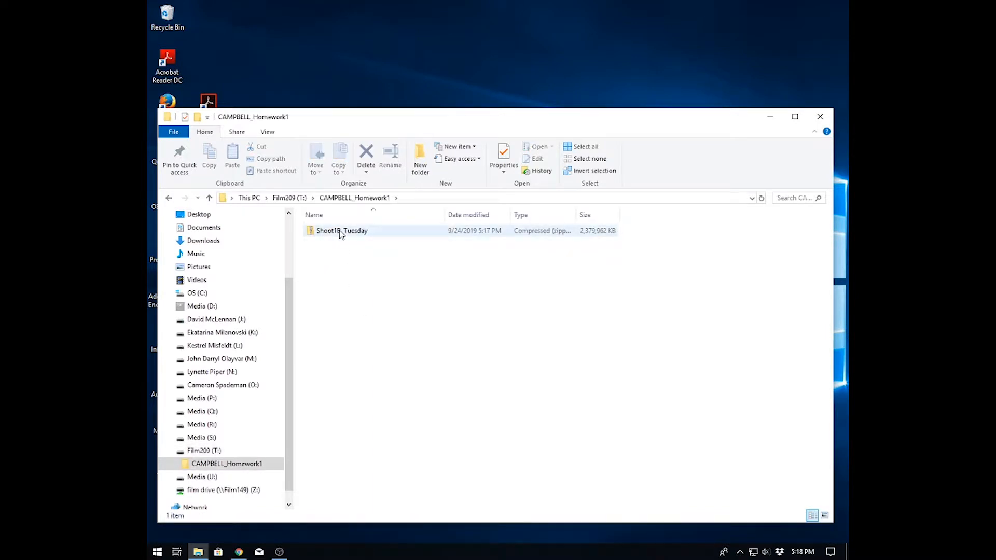
# - Extract all files from the Shoot1B_Tuesday zip into the homework folder
pyautogui.rightClick(340, 233)
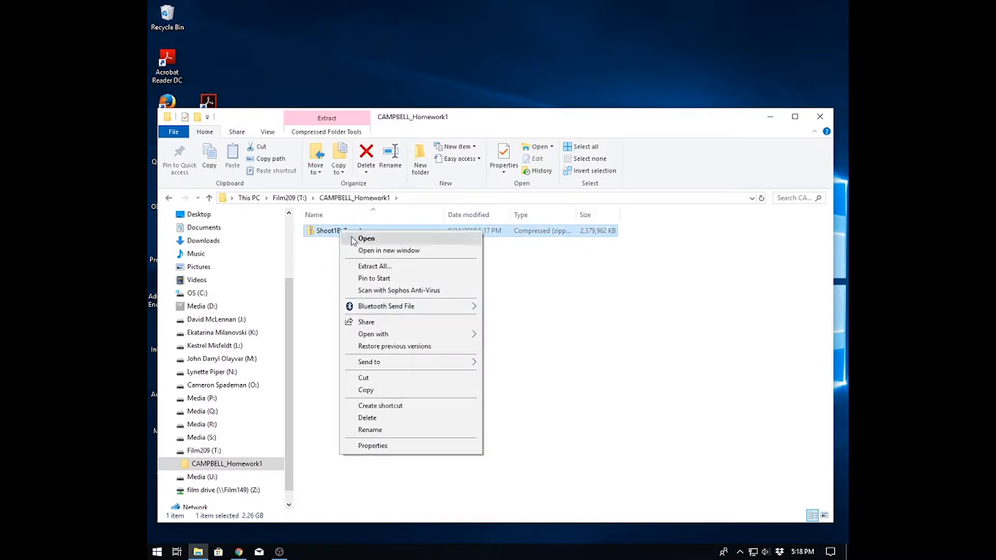
pyautogui.click(387, 266)
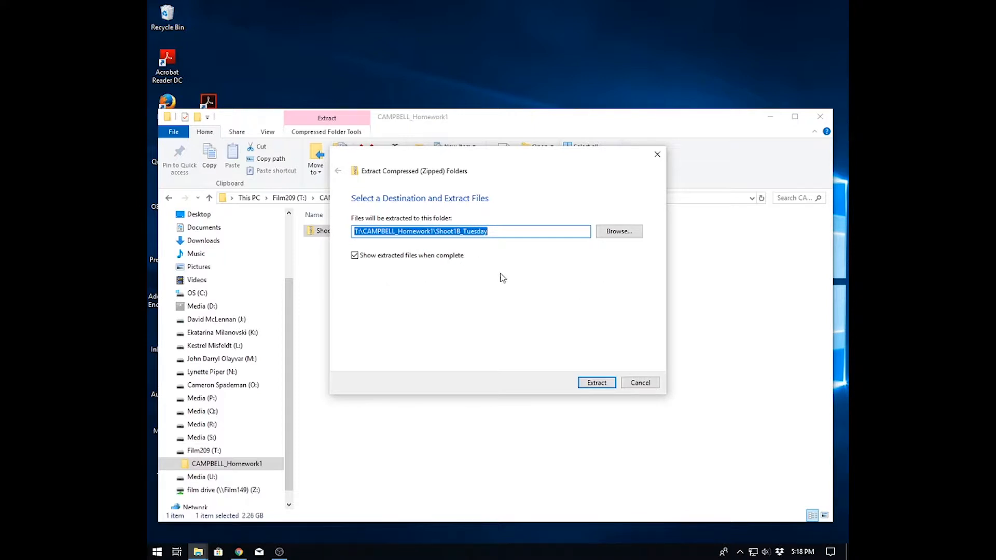
pyautogui.click(596, 383)
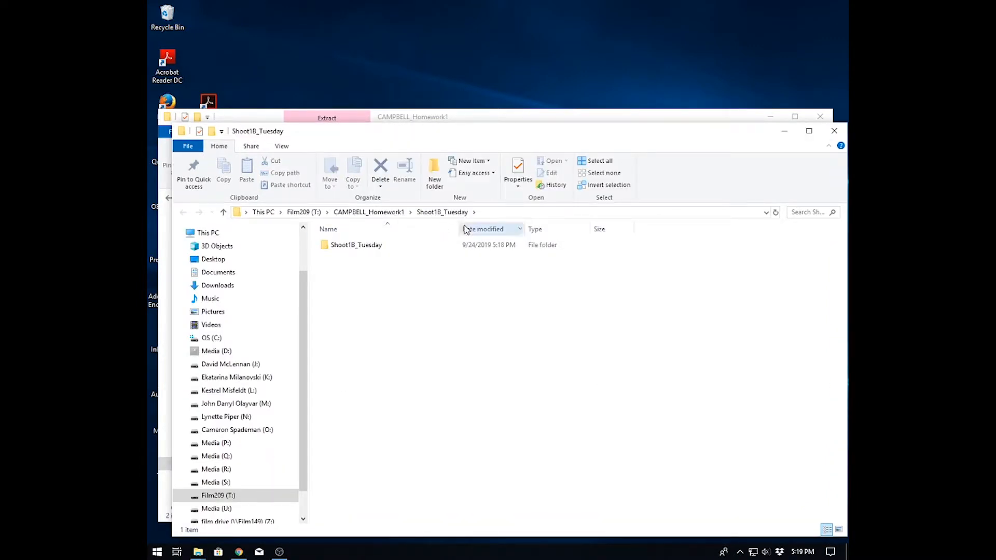
# - Open the extracted folder to inspect its contents, then return to the homework folder
pyautogui.doubleClick(326, 245)
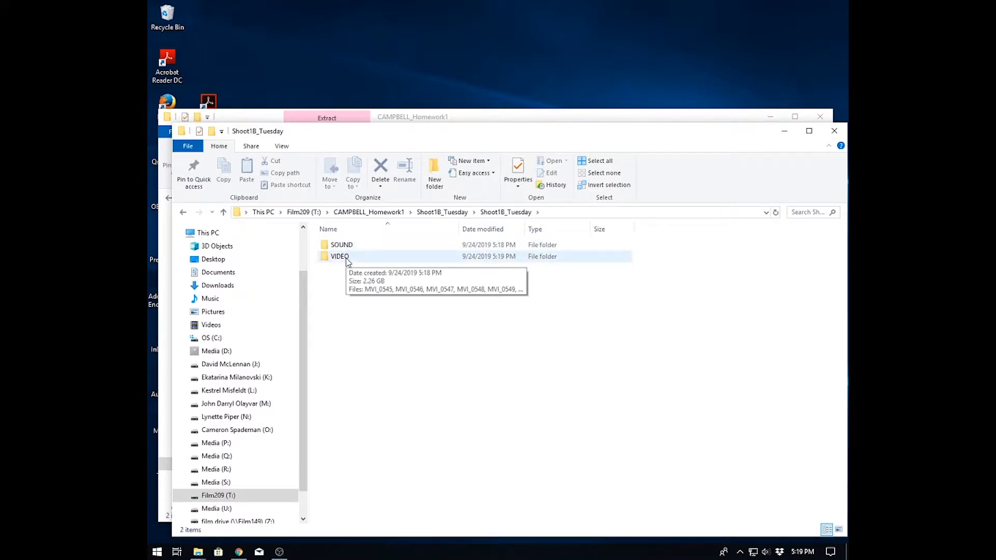
pyautogui.click(443, 212)
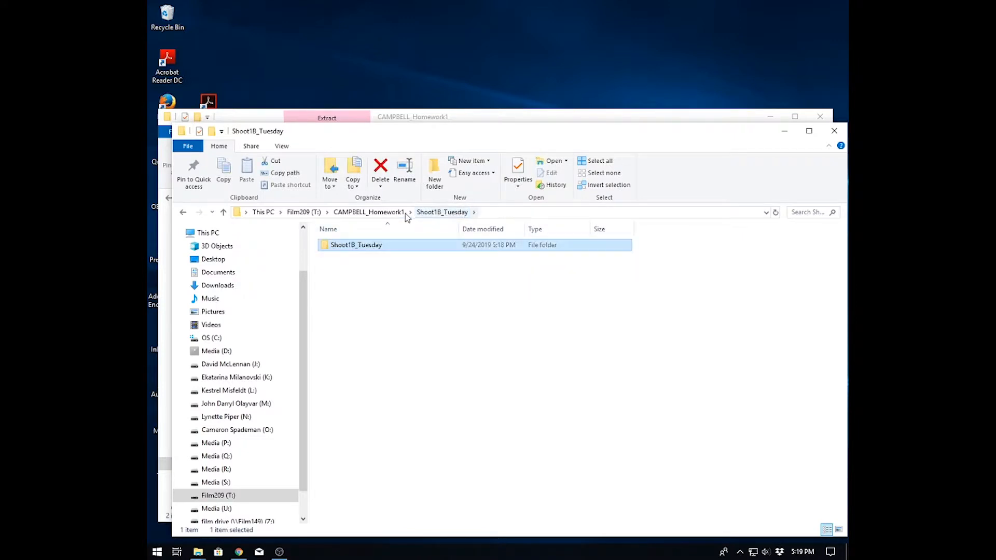
pyautogui.click(369, 212)
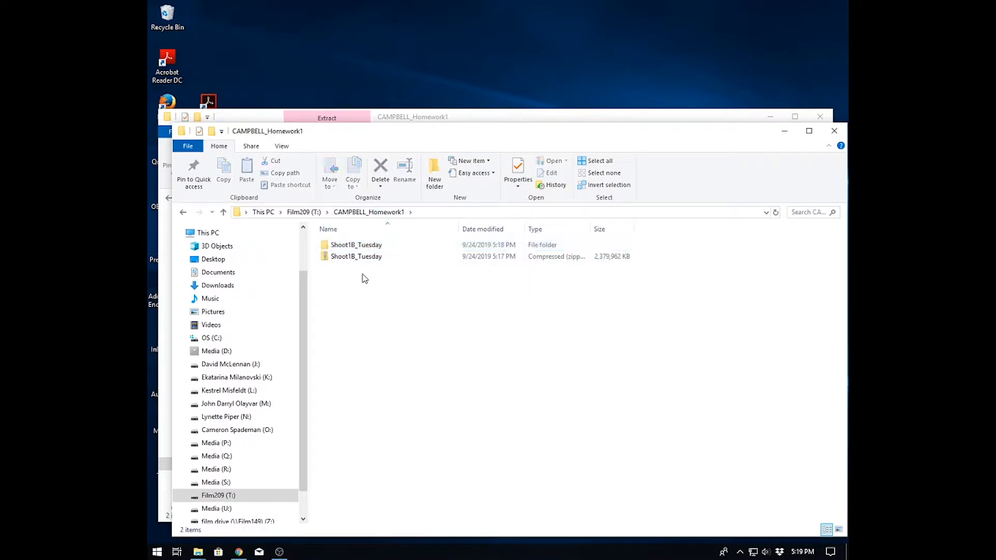
# - Delete the Shoot1B_Tuesday zip archive from the homework folder and close both File Explorer windows
pyautogui.rightClick(348, 257)
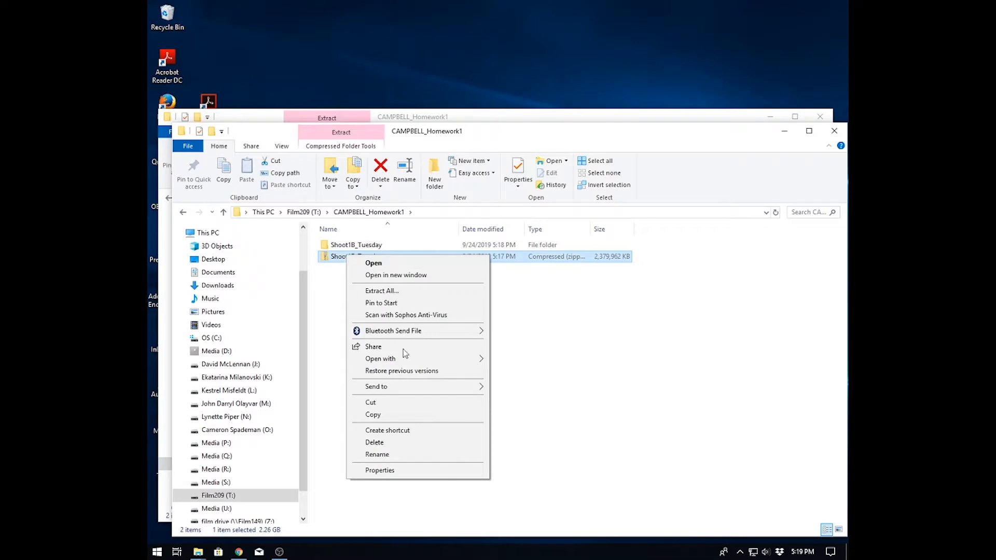
pyautogui.click(388, 442)
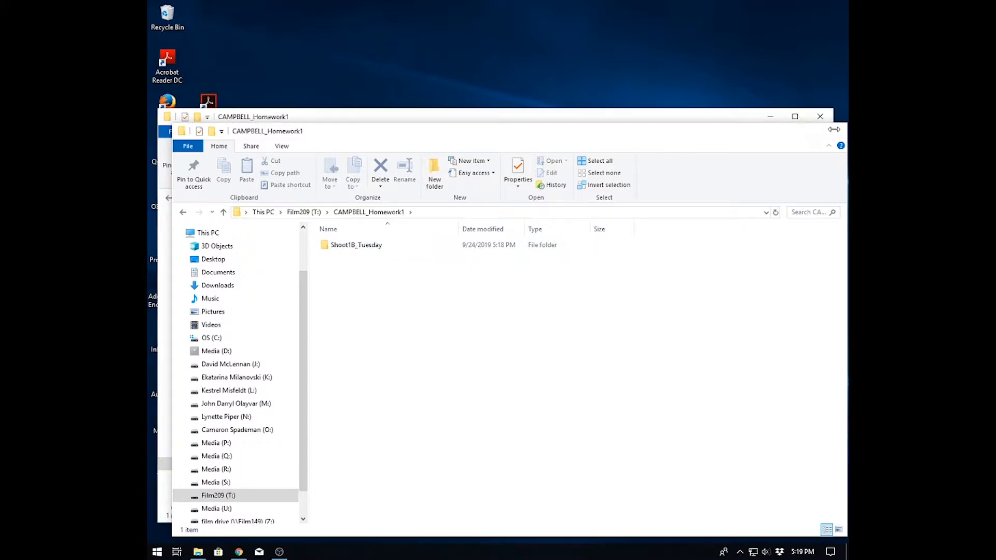
pyautogui.click(834, 131)
pyautogui.click(820, 119)
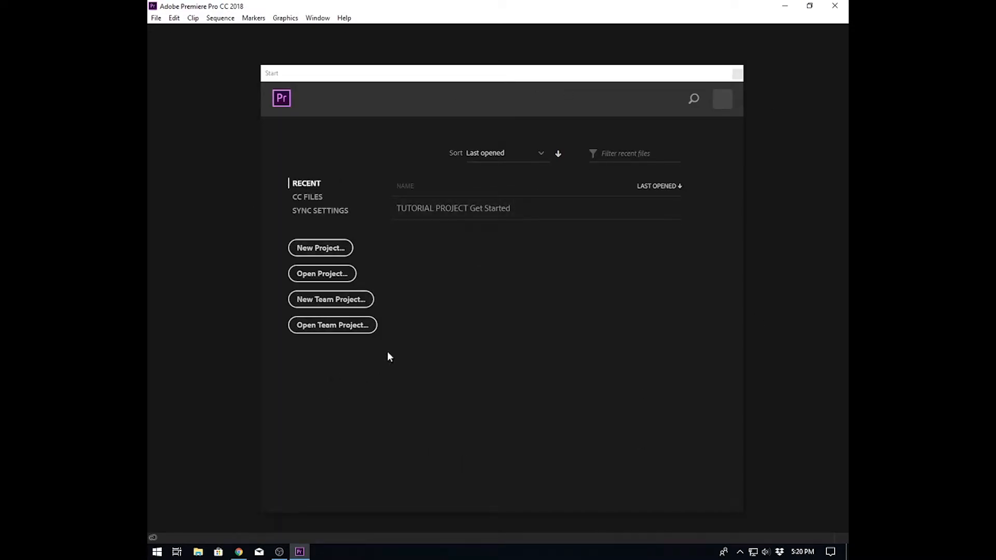
# - Start a new project and name it with the student's surname followed by _Homework1
pyautogui.click(314, 251)
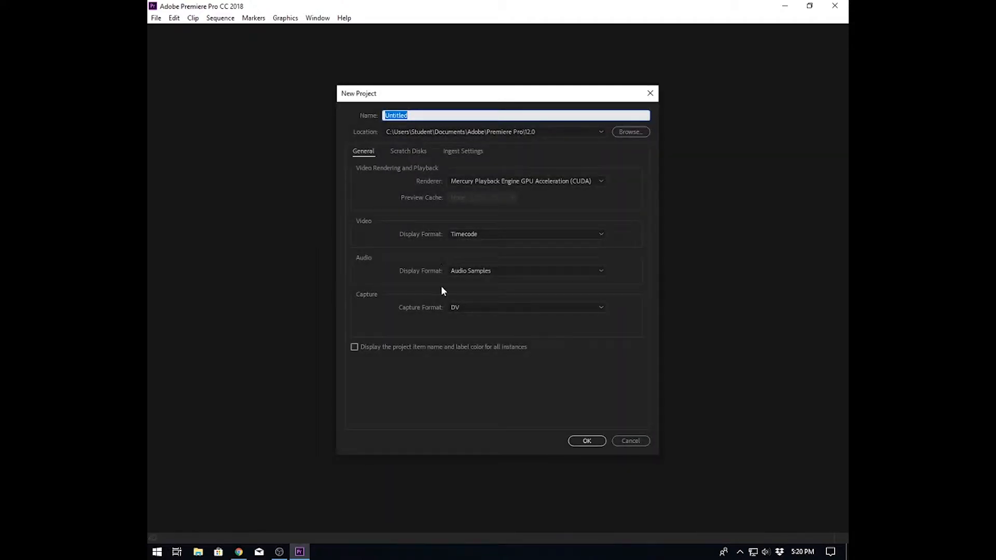
pyautogui.write('CAMPBELL_Homework1')
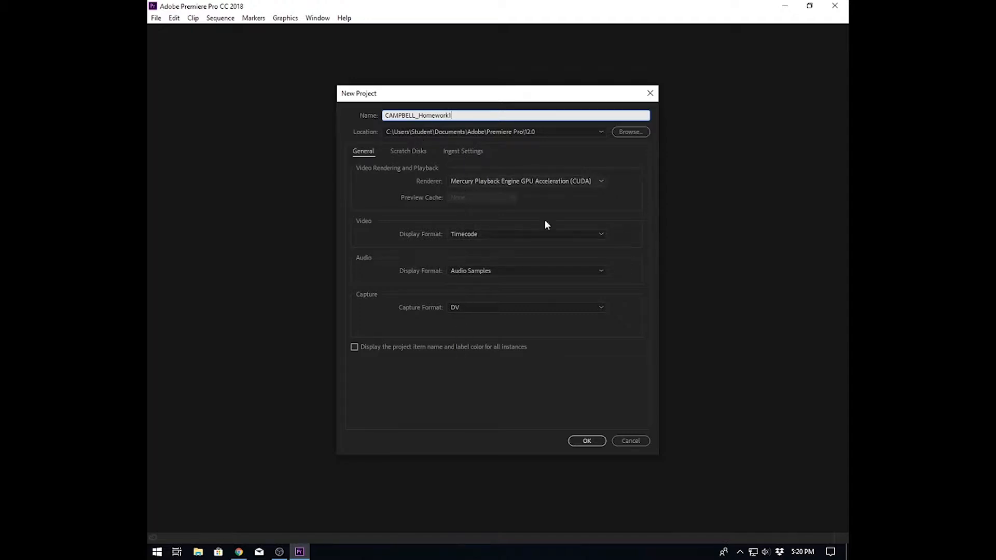
# - Set the project location to the homework folder on the Film209 (T:) drive and create the project
pyautogui.click(630, 133)
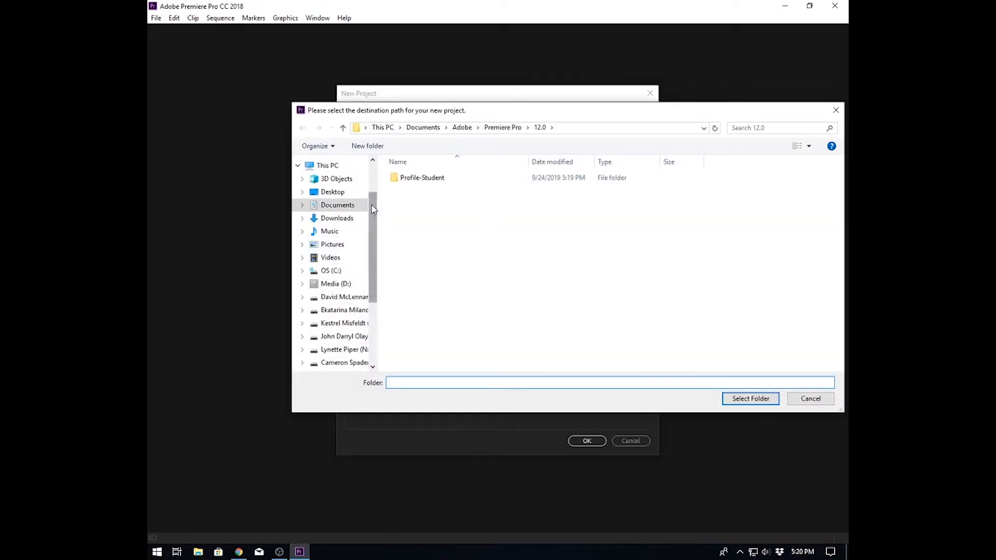
pyautogui.scroll(-3, 372, 260)
pyautogui.click(332, 306)
pyautogui.click(426, 179)
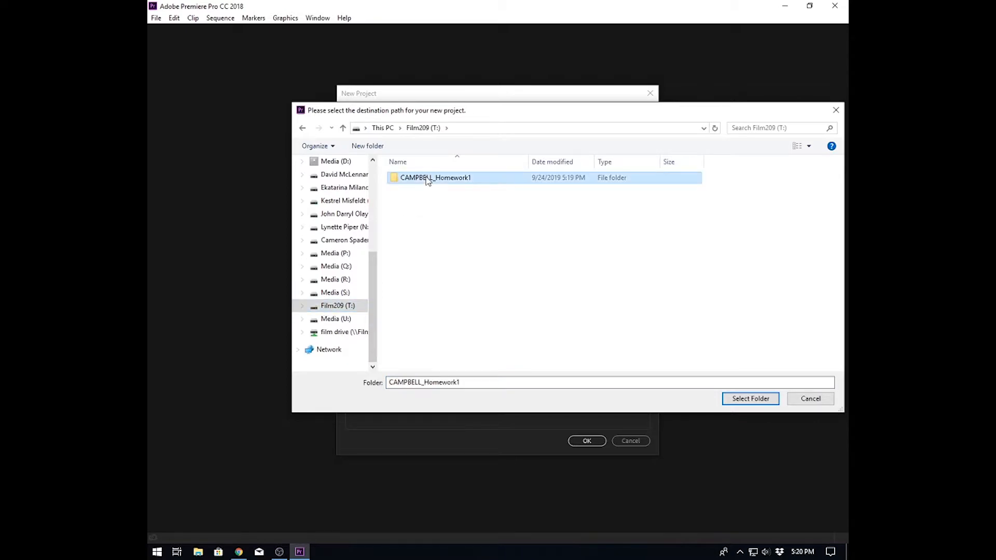
pyautogui.click(756, 400)
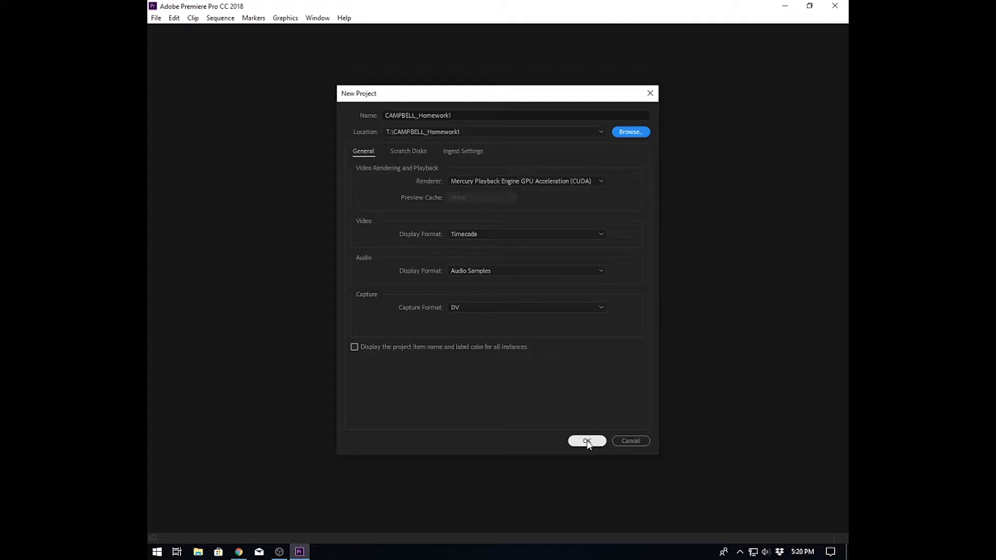
pyautogui.click(587, 441)
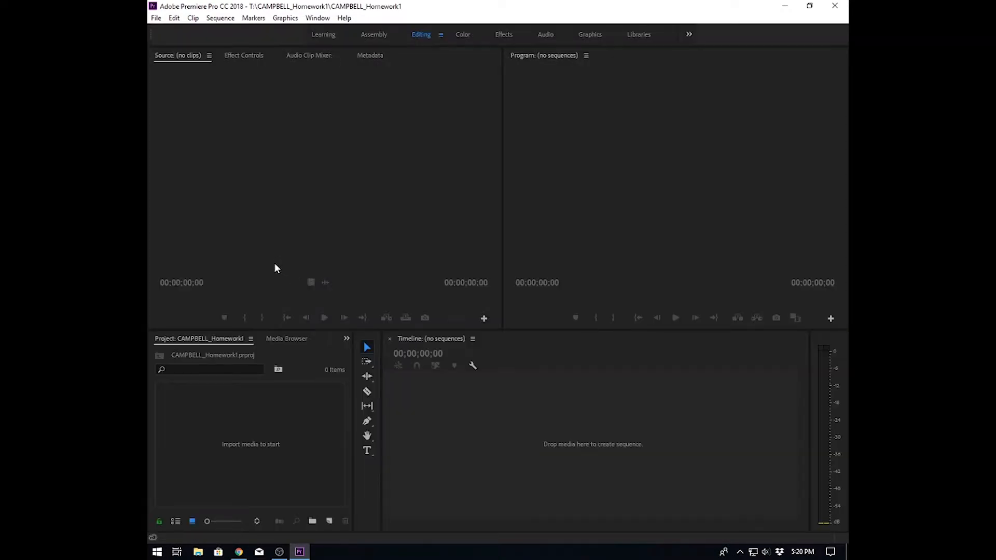
# - Import all ten MVI video clips from the VIDEO folder inside the extracted Shoot1B_Tuesday folder
pyautogui.click(253, 428)
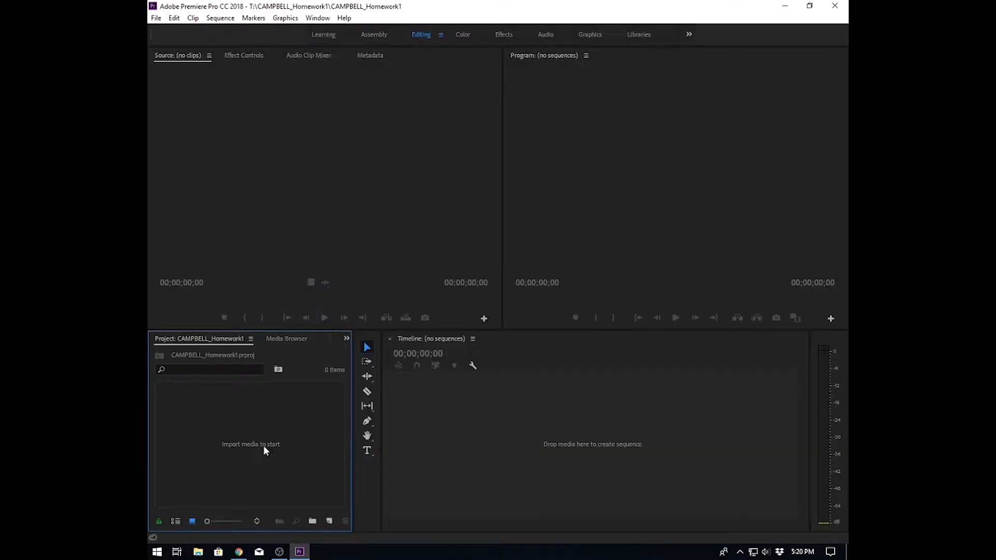
pyautogui.rightClick(247, 404)
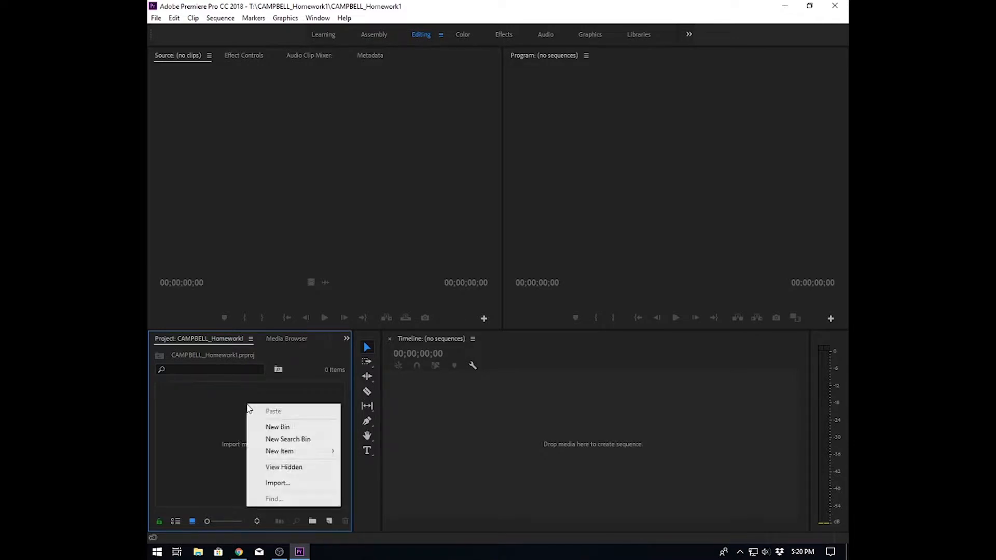
pyautogui.click(278, 484)
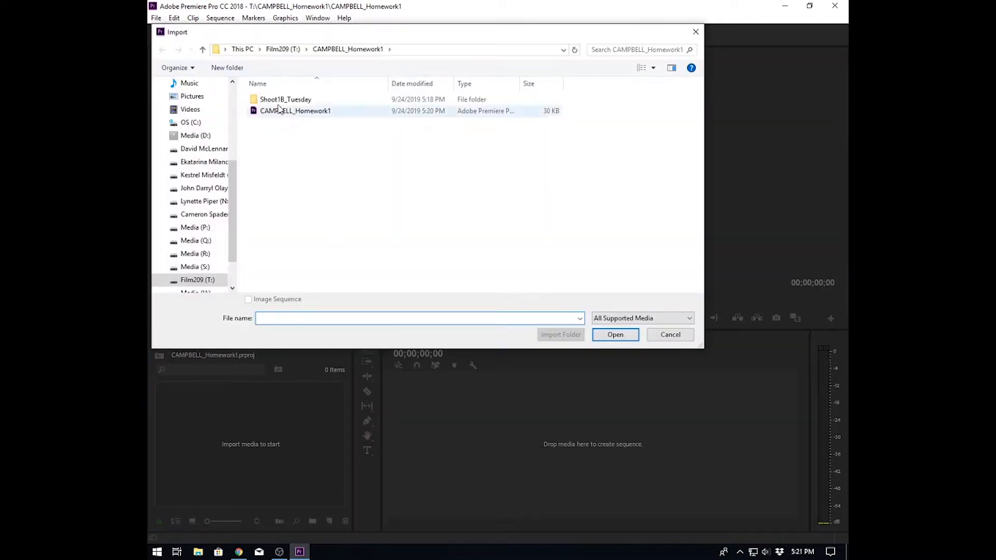
pyautogui.doubleClick(254, 100)
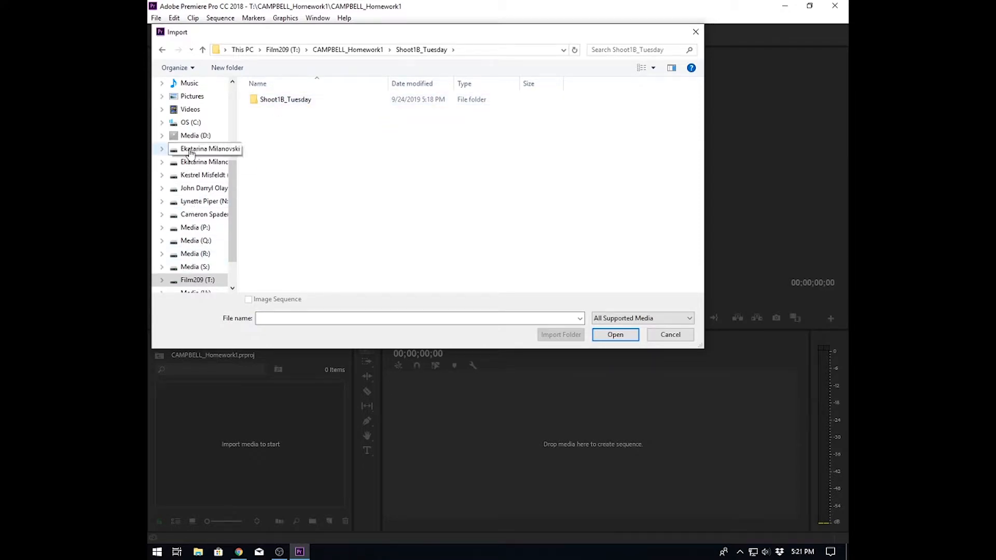
pyautogui.click(197, 280)
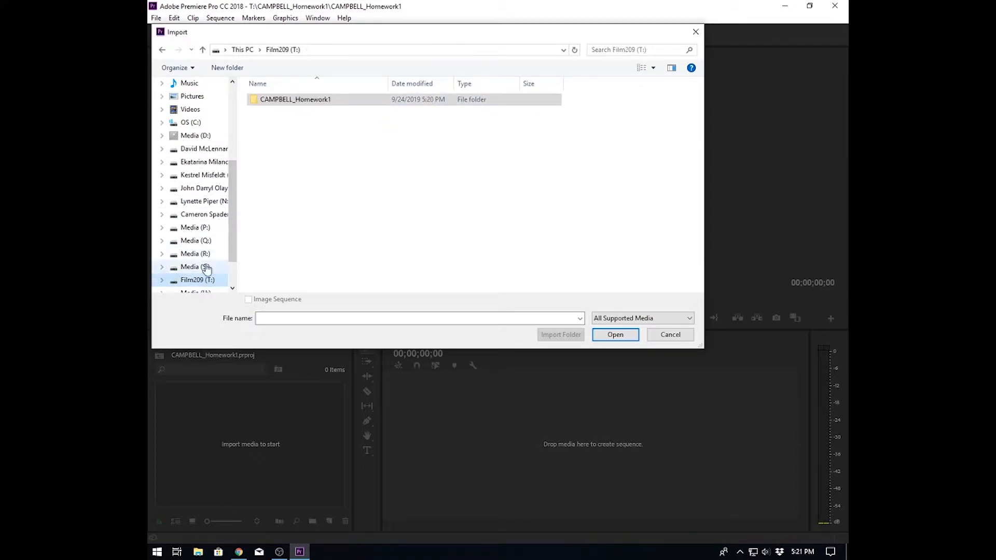
pyautogui.doubleClick(286, 100)
pyautogui.doubleClick(287, 101)
pyautogui.doubleClick(278, 101)
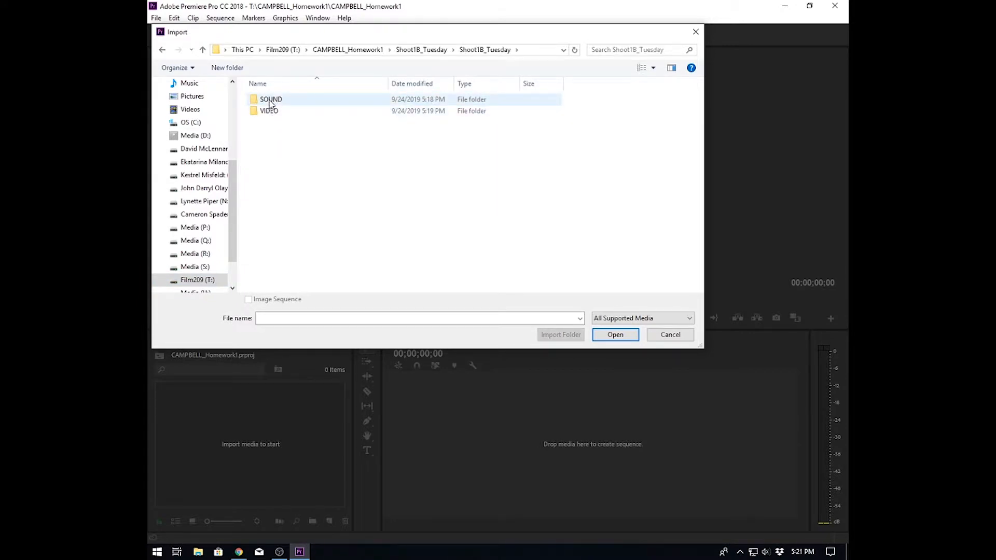
pyautogui.doubleClick(262, 112)
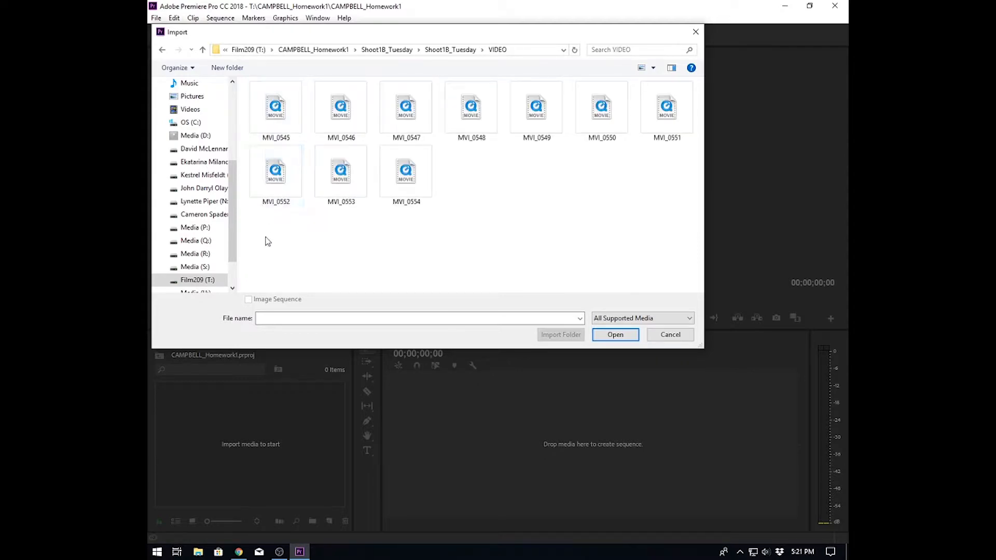
pyautogui.moveTo(278, 233); pyautogui.dragTo(687, 85)
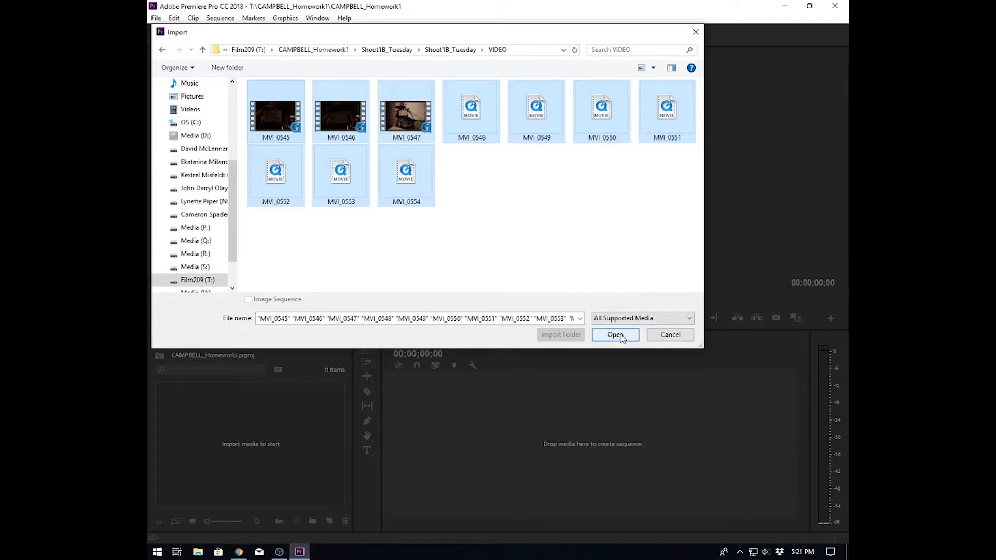
pyautogui.click(274, 249)
pyautogui.moveTo(271, 245); pyautogui.dragTo(678, 98)
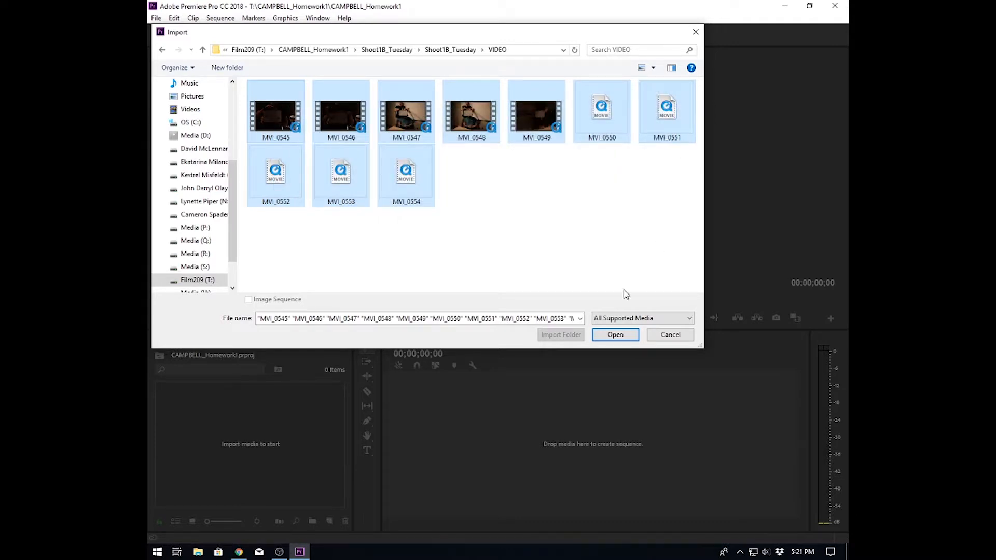
pyautogui.click(616, 335)
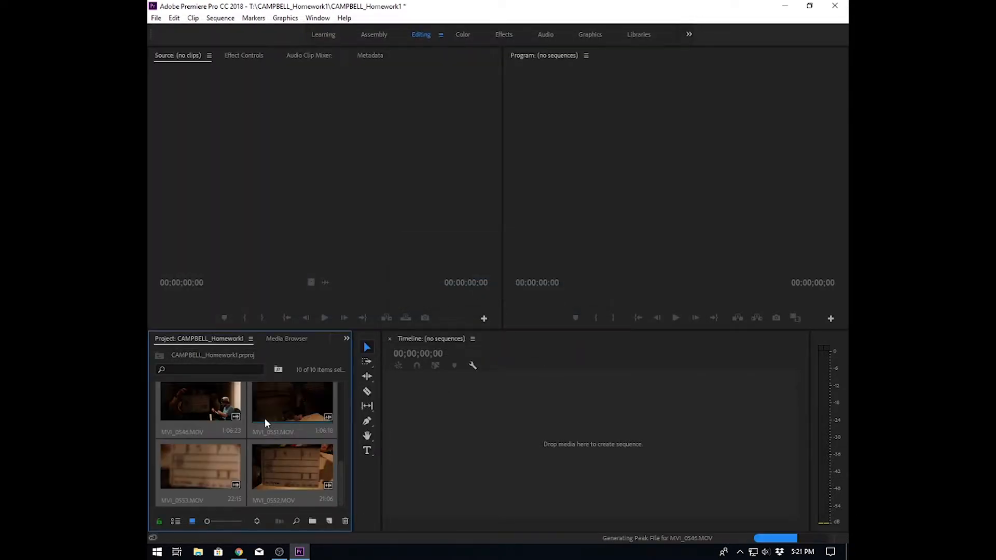
# - Widen and heighten the Project panel and switch it to list view
pyautogui.moveTo(352, 434); pyautogui.dragTo(421, 435)
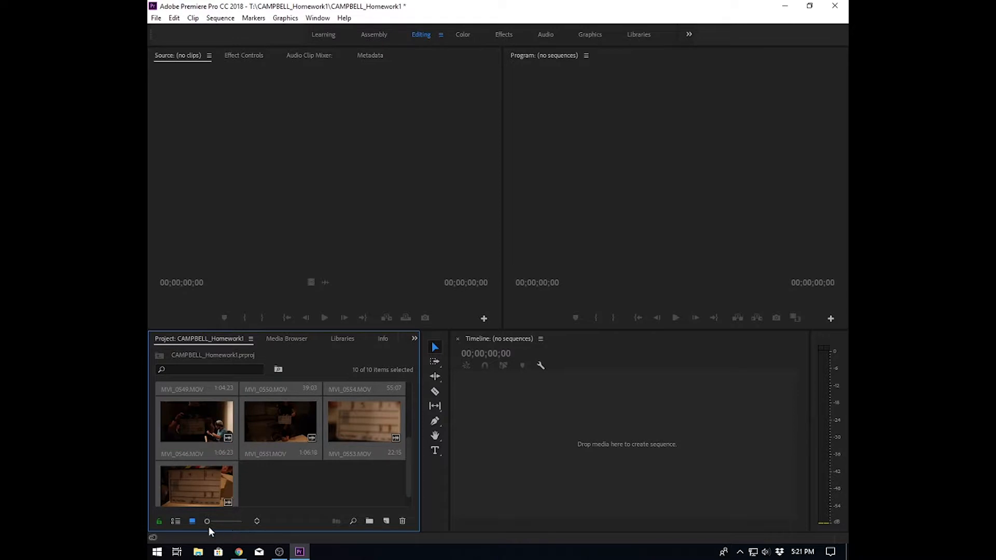
pyautogui.click(173, 522)
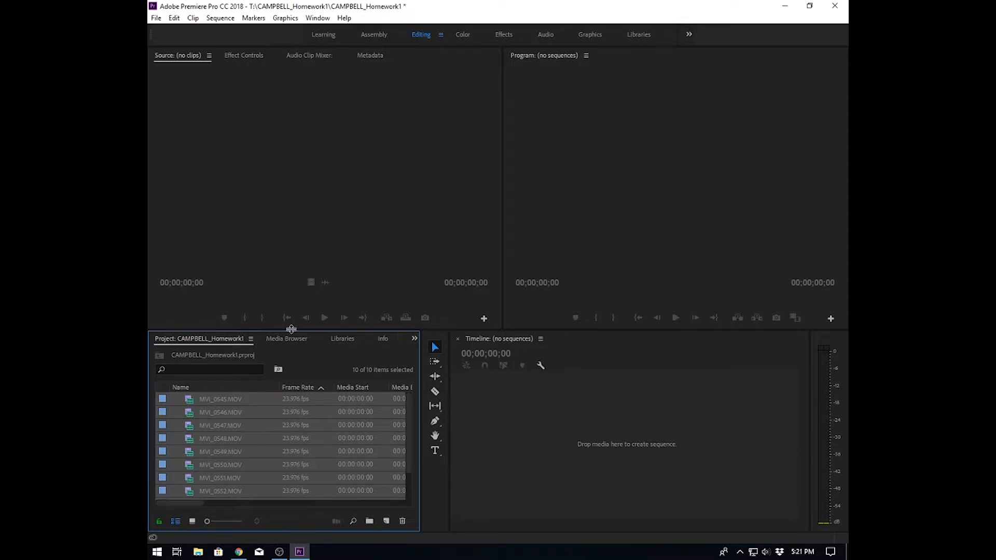
pyautogui.moveTo(293, 330); pyautogui.dragTo(293, 310)
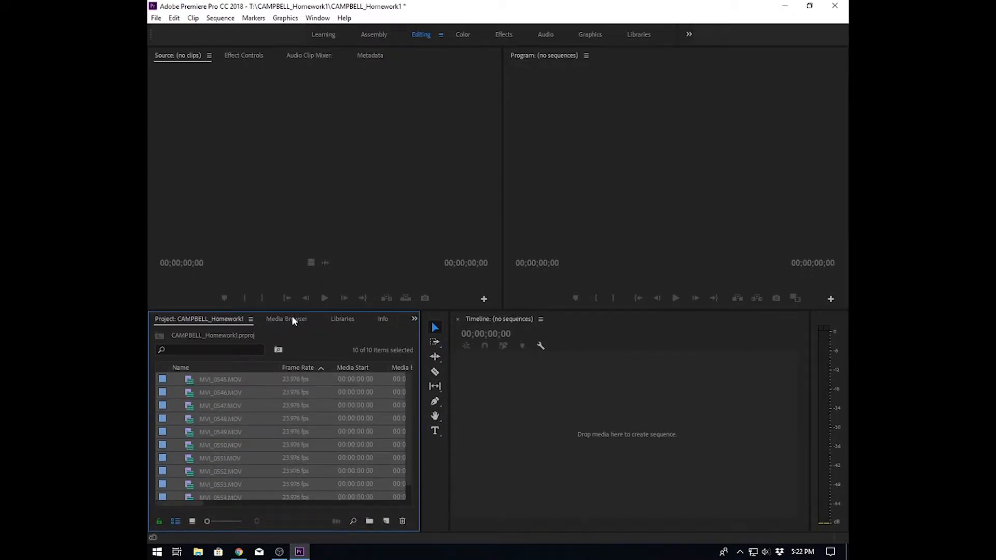
pyautogui.moveTo(291, 310); pyautogui.dragTo(289, 211)
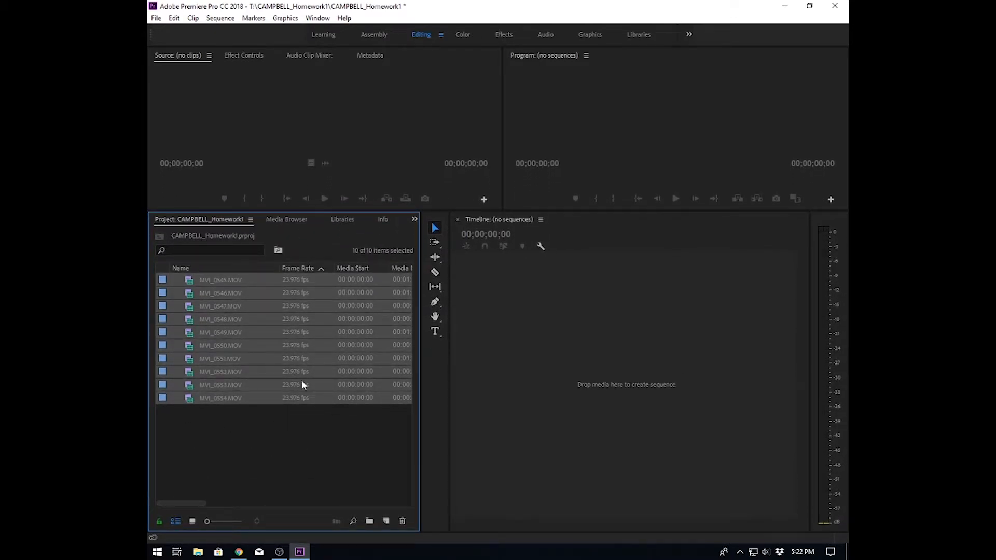
pyautogui.click(226, 423)
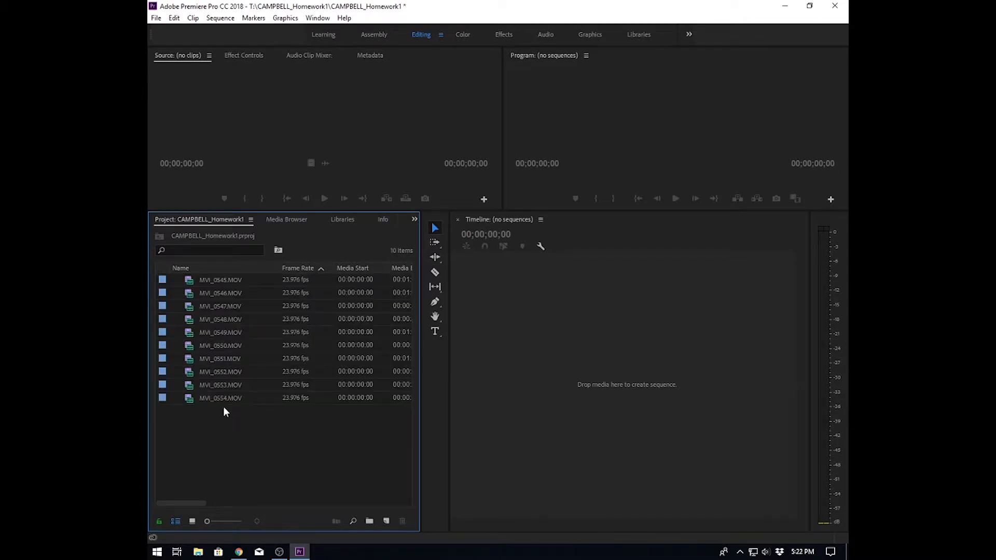
pyautogui.rightClick(248, 423)
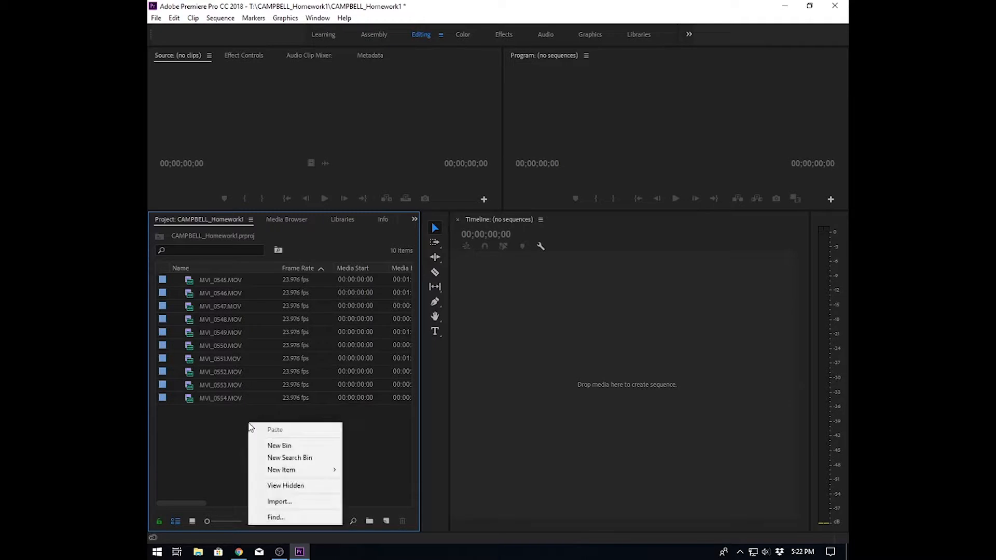
pyautogui.click(297, 503)
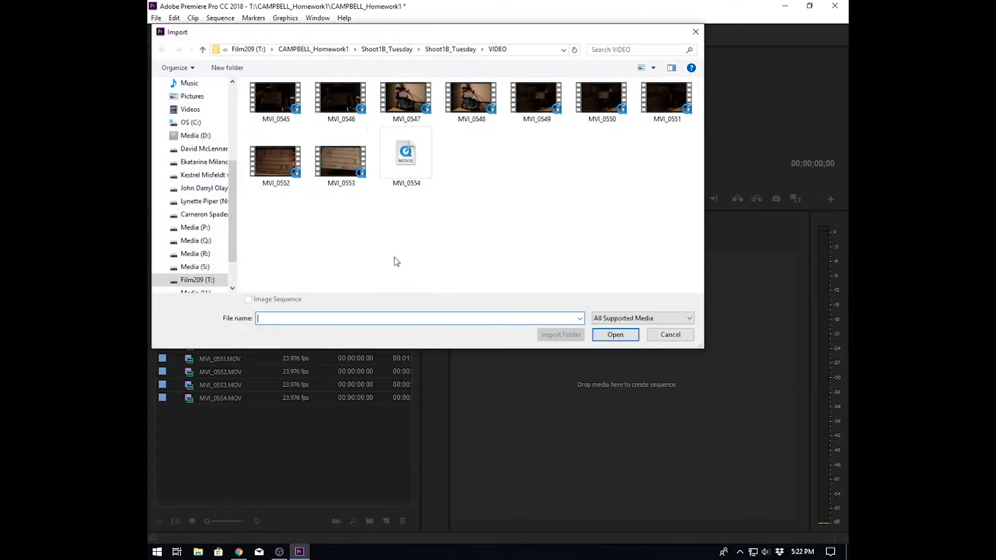
pyautogui.click(452, 50)
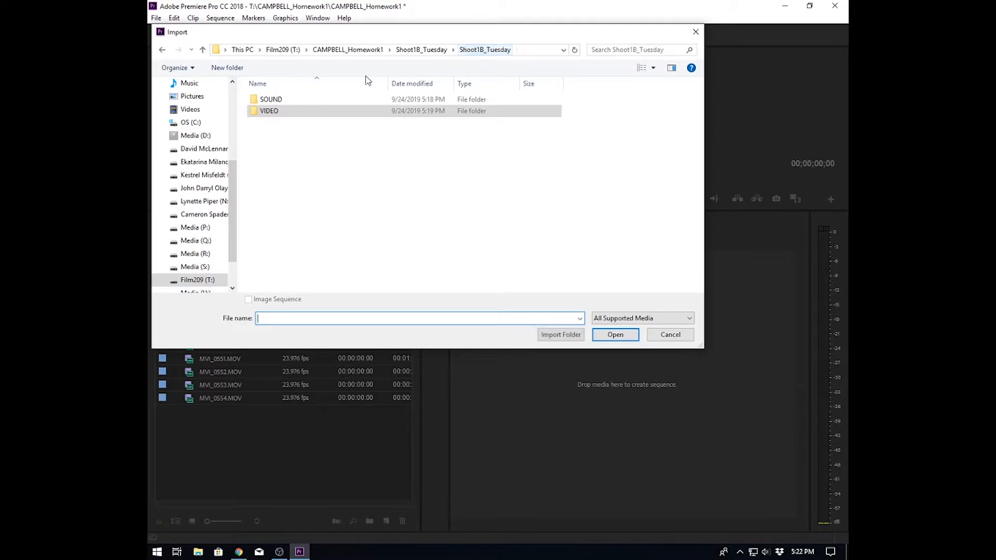
pyautogui.doubleClick(269, 104)
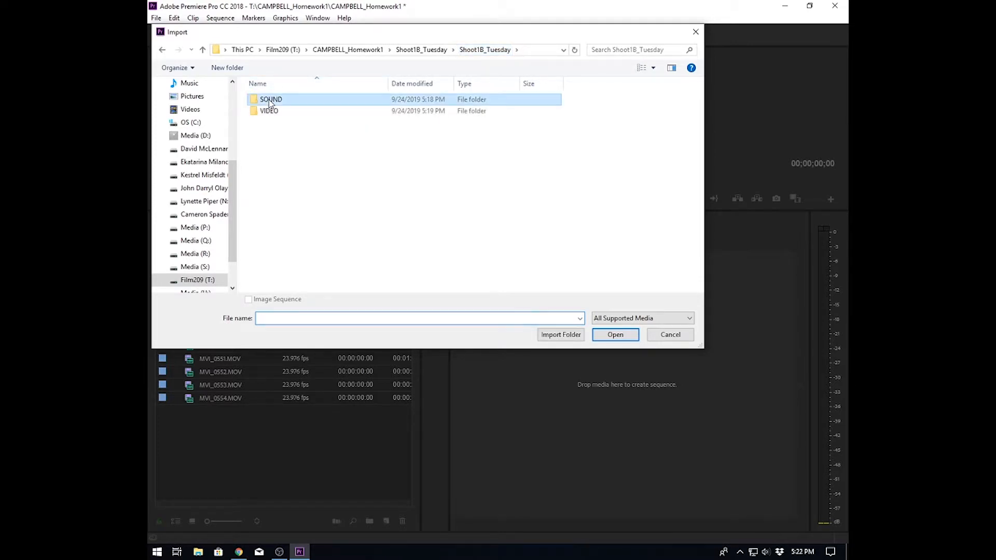
pyautogui.click(270, 111)
pyautogui.moveTo(290, 210); pyautogui.dragTo(293, 113)
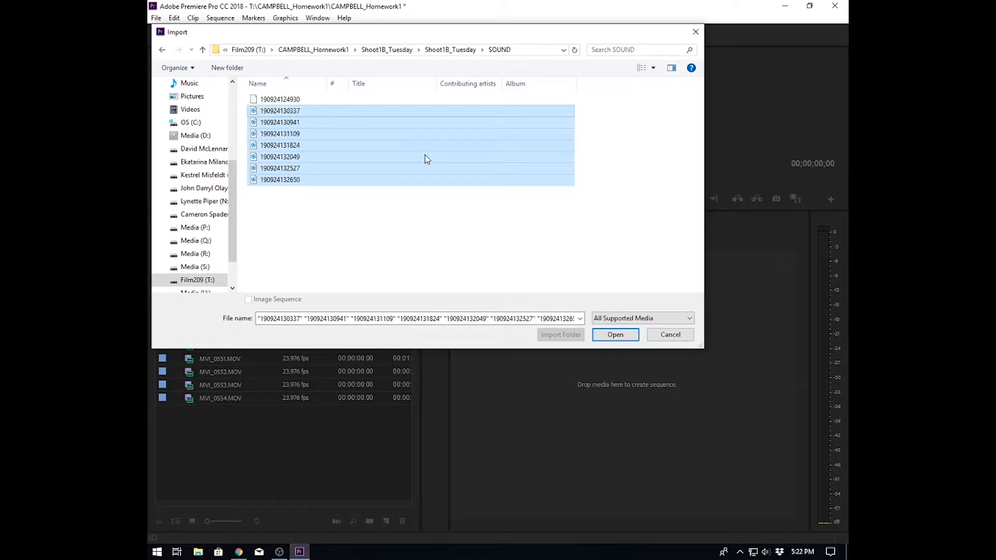
pyautogui.click(617, 335)
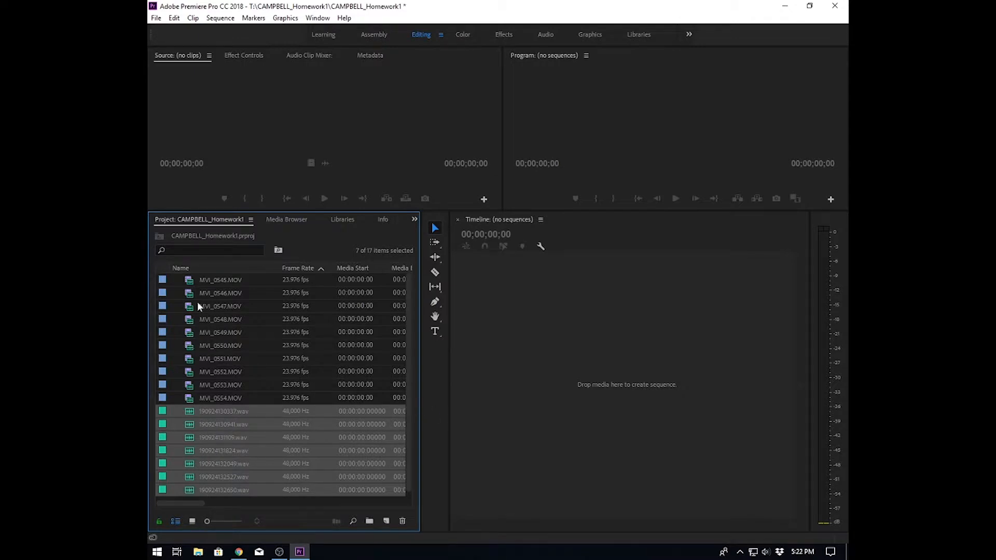
# - Preview clips MVI_0545, MVI_0547 and MVI_0548 in the Source Monitor
pyautogui.click(227, 281)
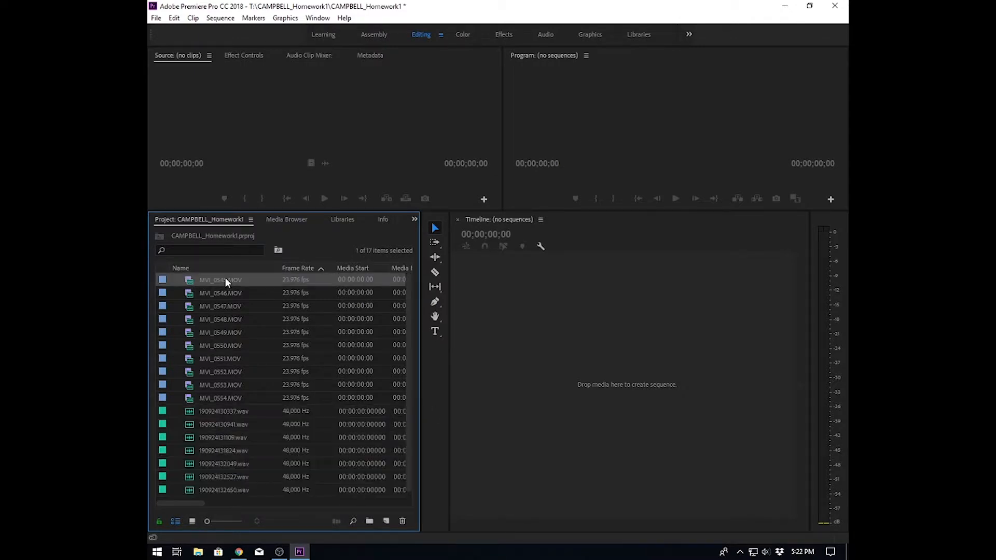
pyautogui.doubleClick(189, 279)
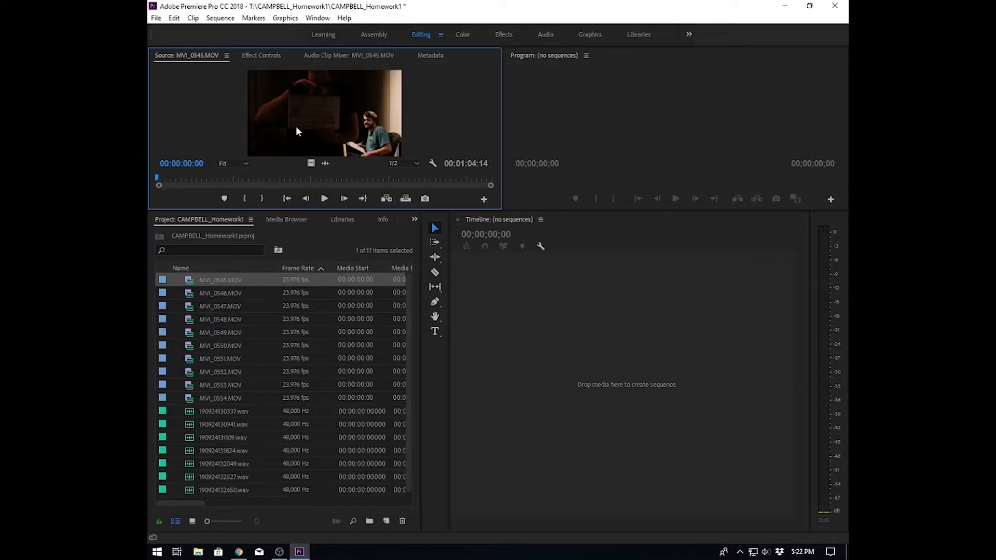
pyautogui.doubleClick(188, 306)
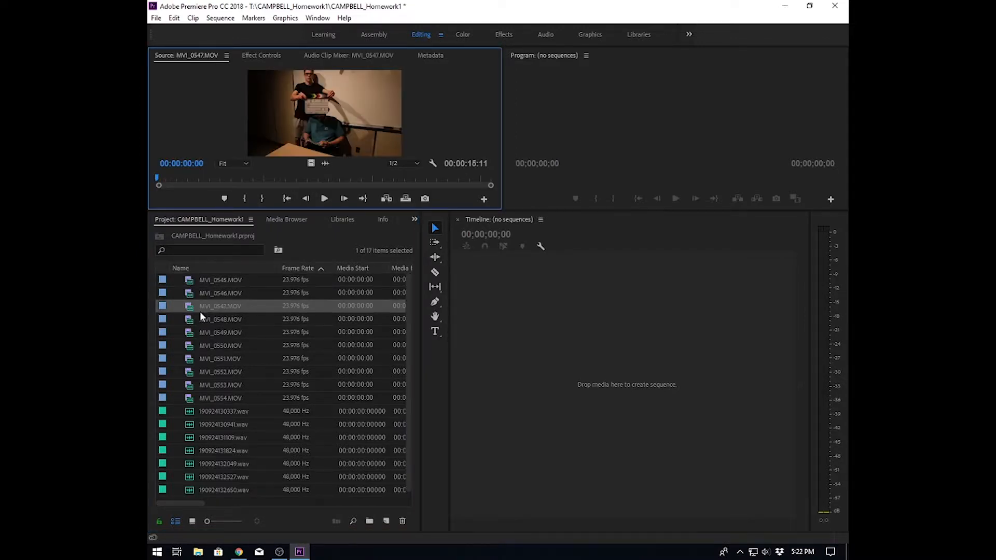
pyautogui.doubleClick(188, 320)
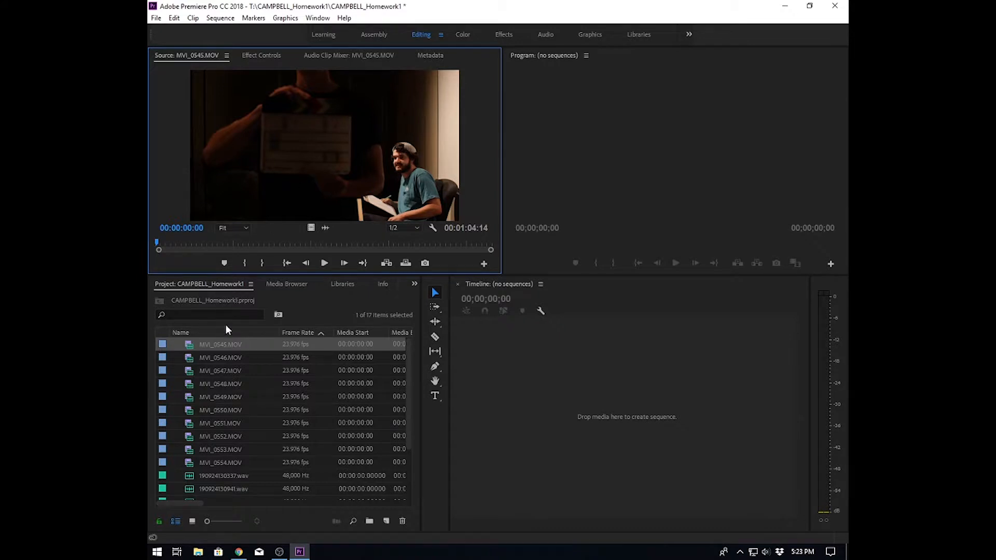
# - Rename clip MVI_0545.MOV to scene1take1
pyautogui.click(205, 345)
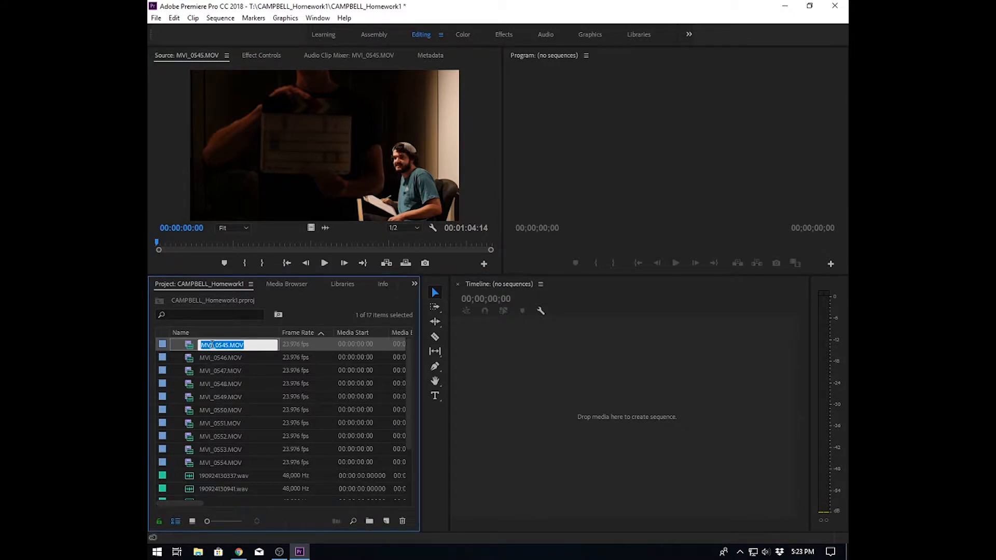
pyautogui.write('scene1take1')
# - Preview clip MVI_0546.MOV and rename it to scene1take2
pyautogui.click(198, 355)
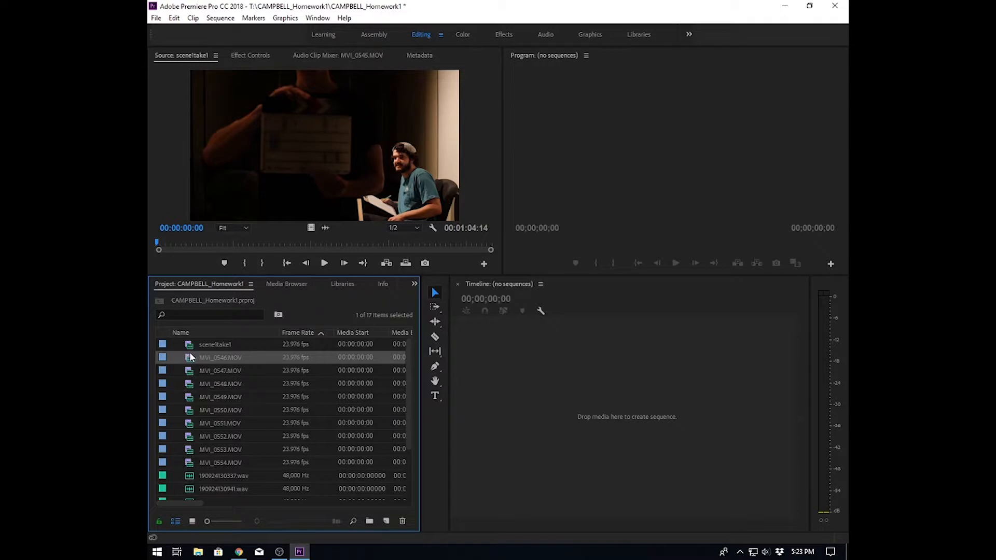
pyautogui.doubleClick(188, 357)
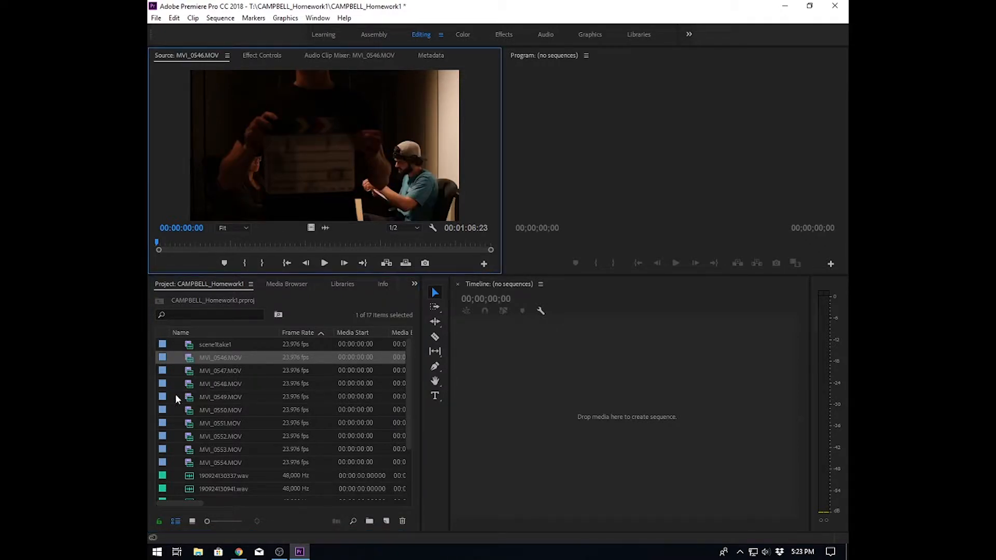
pyautogui.click(204, 358)
pyautogui.write('scene1take2')
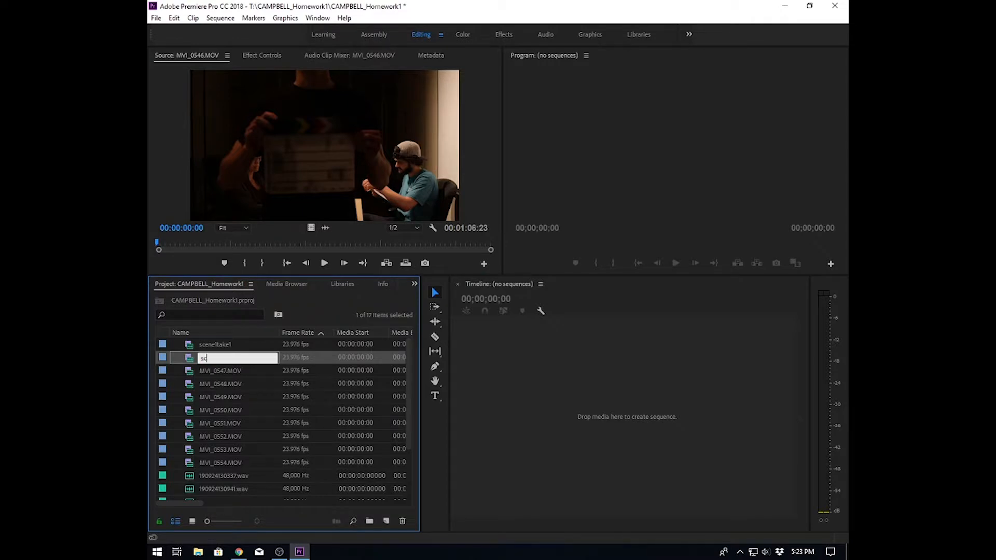
# - Preview clip MVI_0547.MOV at 100% zoom to read the slate, and rename it to scene2take1
pyautogui.press('Tab')
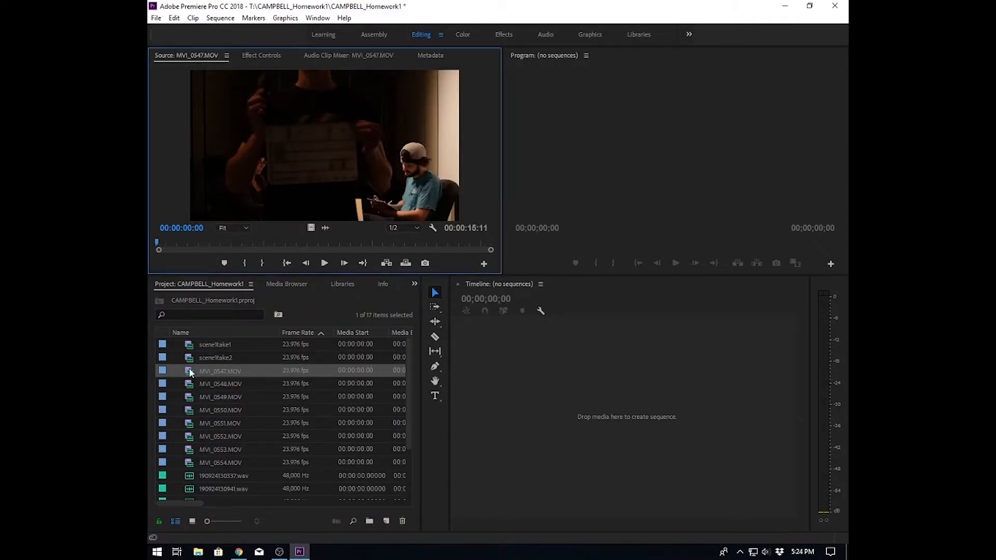
pyautogui.doubleClick(189, 370)
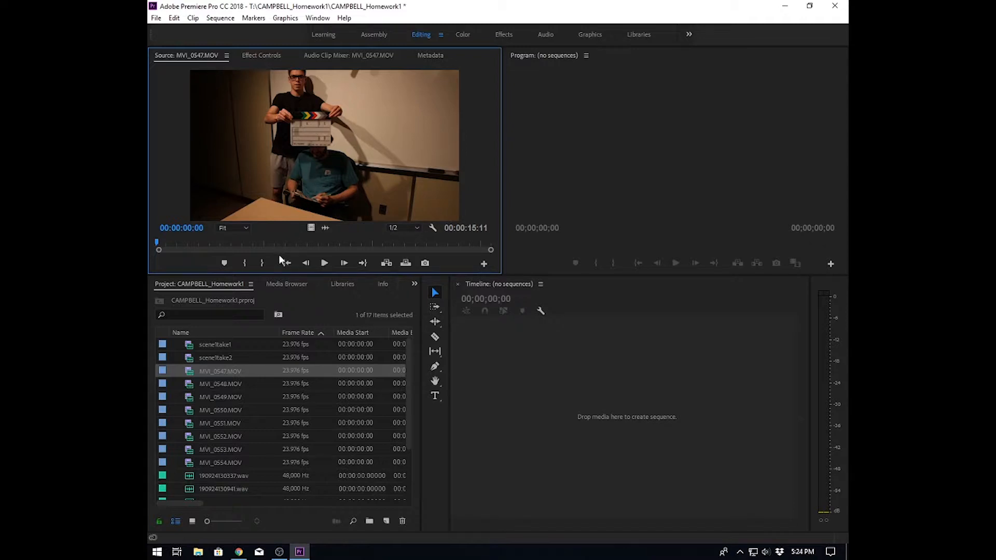
pyautogui.click(247, 228)
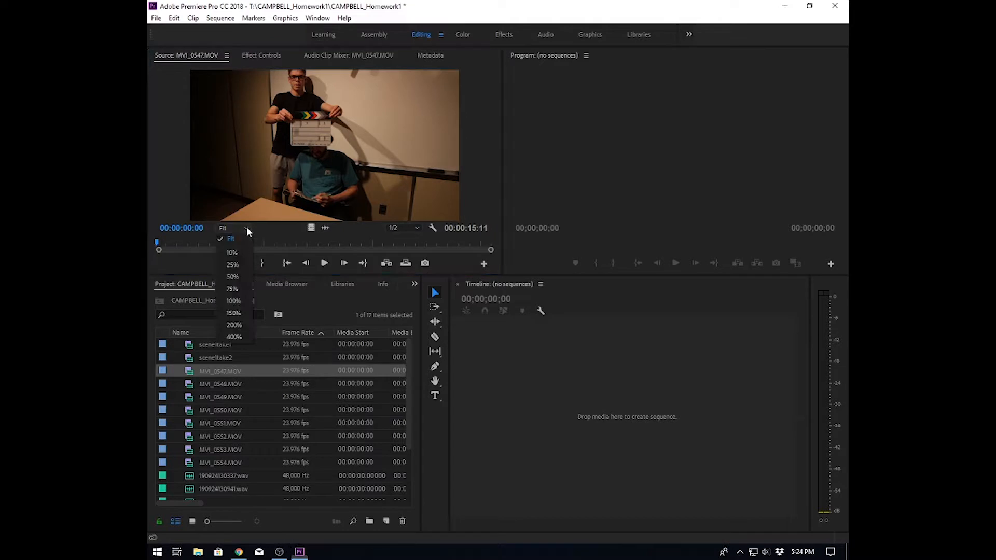
pyautogui.click(233, 301)
pyautogui.moveTo(493, 141); pyautogui.dragTo(493, 120)
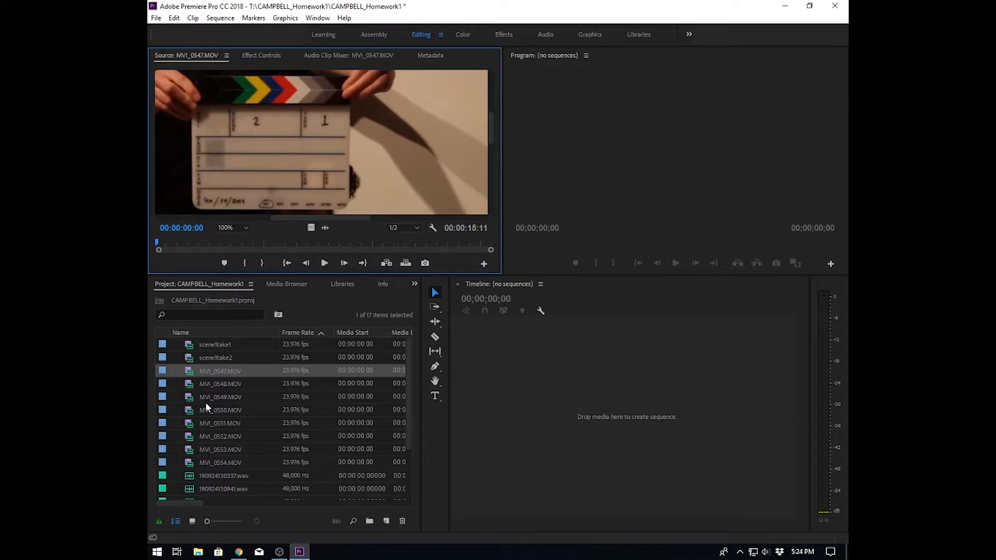
pyautogui.click(197, 369)
pyautogui.write('scene2ta')
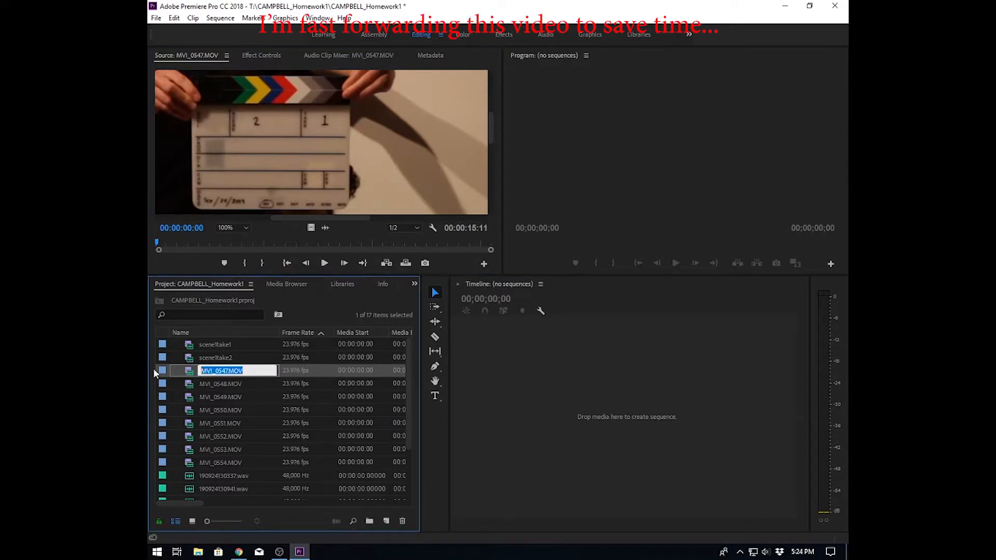
pyautogui.write('ke1')
# - Rename the next three video clips to scene2take2, scene3take1 and scene3take2
pyautogui.press('Tab')
pyautogui.write('scene2take2')
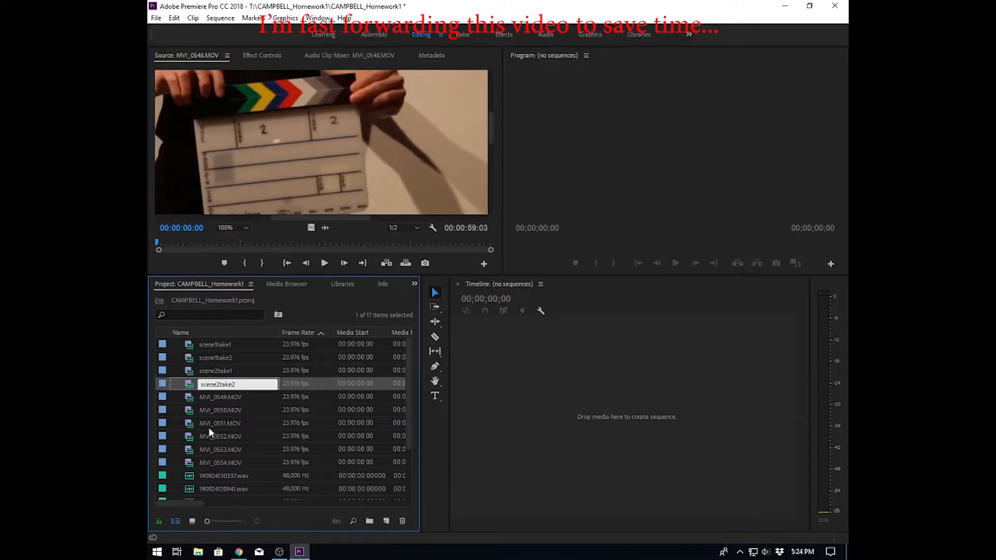
pyautogui.press('Tab')
pyautogui.write('scene3take1')
pyautogui.press('Tab')
pyautogui.write('scene3take2')
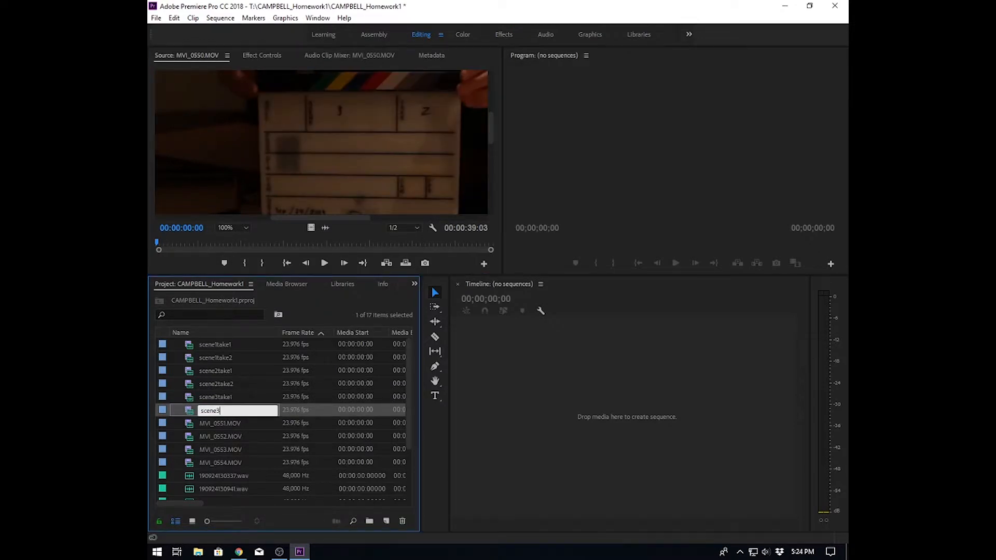
# - Preview clip MVI_0551.MOV and rename it to scene3take3
pyautogui.doubleClick(189, 424)
pyautogui.click(208, 424)
pyautogui.write('scene3take3')
# - Preview clip MVI_0552.MOV at 75% zoom, scrubbing to the slate, and rename it to scene4take1
pyautogui.doubleClick(188, 437)
pyautogui.moveTo(491, 129); pyautogui.dragTo(491, 105)
pyautogui.moveTo(326, 219); pyautogui.dragTo(369, 219)
pyautogui.click(232, 228)
pyautogui.click(228, 288)
pyautogui.moveTo(491, 141); pyautogui.dragTo(491, 105)
pyautogui.moveTo(335, 218); pyautogui.dragTo(365, 218)
pyautogui.click(210, 437)
pyautogui.write('scene4take1')
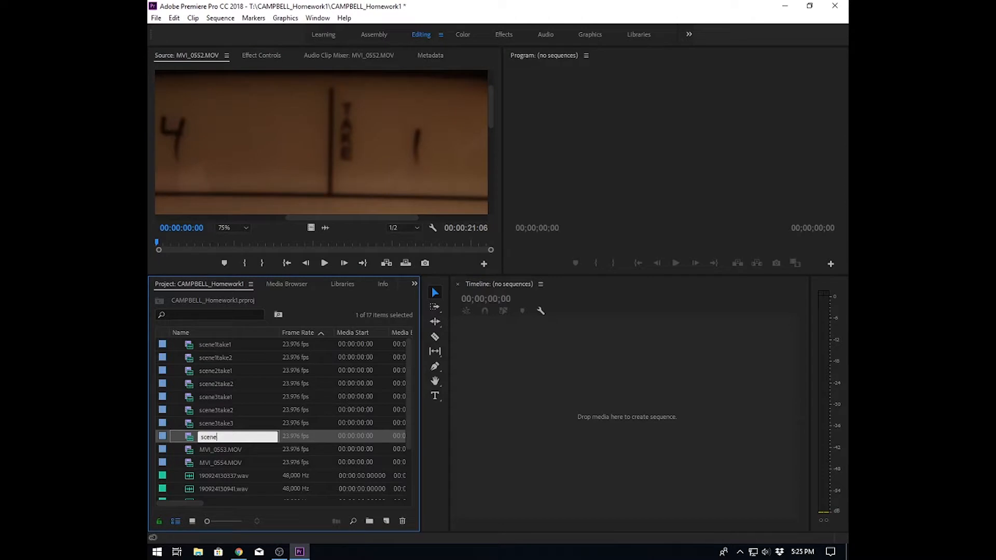
# - Preview clip MVI_0553.MOV at 25% zoom and rename it to scene5take1
pyautogui.click(192, 450)
pyautogui.doubleClick(192, 451)
pyautogui.click(233, 228)
pyautogui.click(231, 270)
pyautogui.click(217, 450)
pyautogui.write('scene5take1')
pyautogui.press('Return')
# - Preview clip MVI_0554.MOV and rename it to scene6take1
pyautogui.doubleClick(189, 463)
pyautogui.click(208, 463)
pyautogui.write('scene6take1')
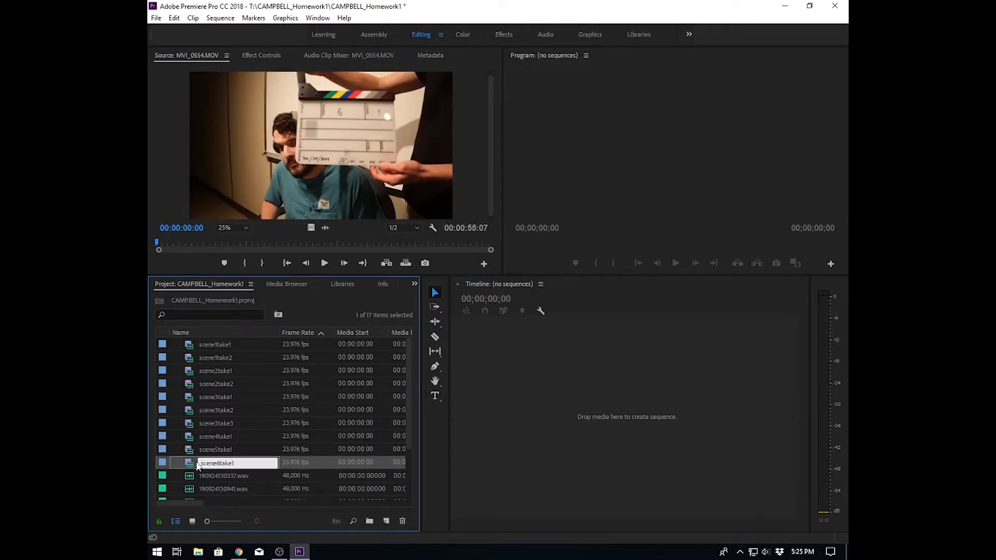
pyautogui.click(283, 477)
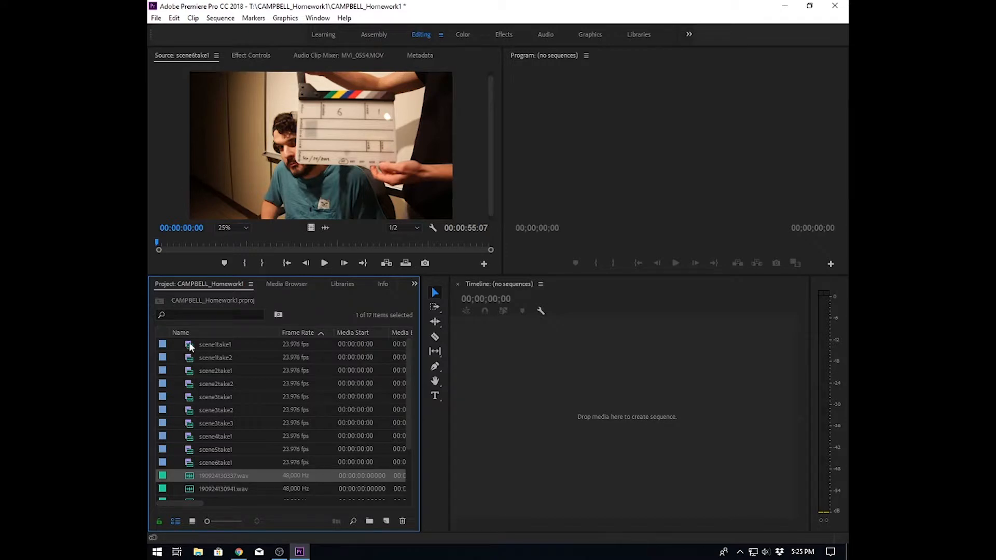
# - Open scene1take1, step frame by frame to the slate clap near 00:00:05:11, and set an In point
pyautogui.moveTo(190, 347)
pyautogui.doubleClick(191, 348)
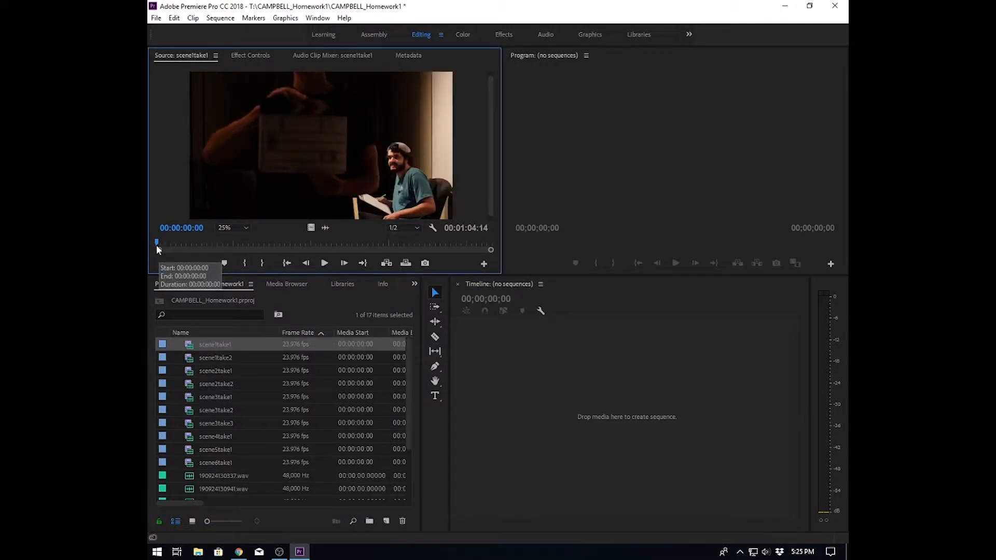
pyautogui.moveTo(156, 242); pyautogui.dragTo(183, 242)
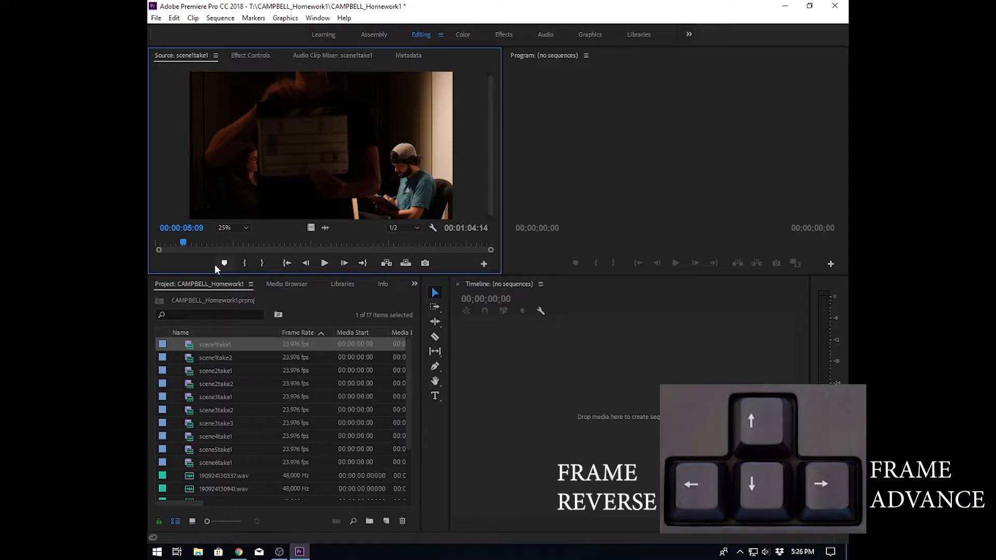
pyautogui.press('Right')
pyautogui.press('Right')
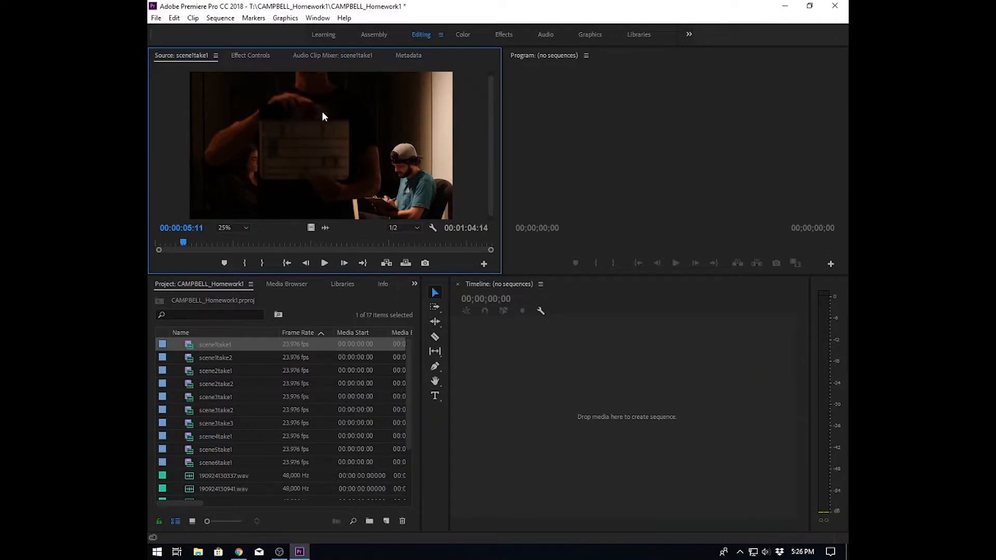
pyautogui.click(244, 264)
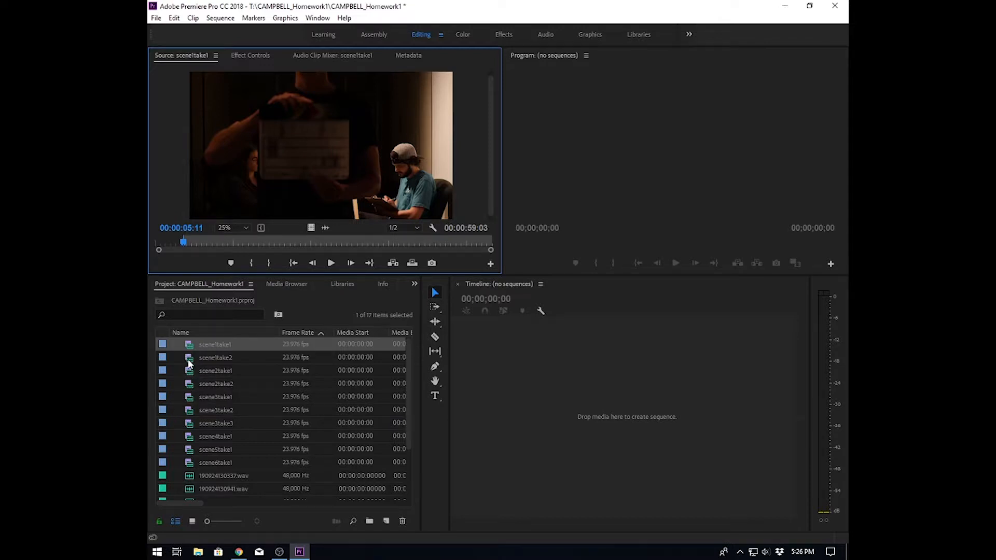
# - Open scene1take2, play and step frames to the slate clap near 00:00:05:06, and set an In point
pyautogui.doubleClick(189, 359)
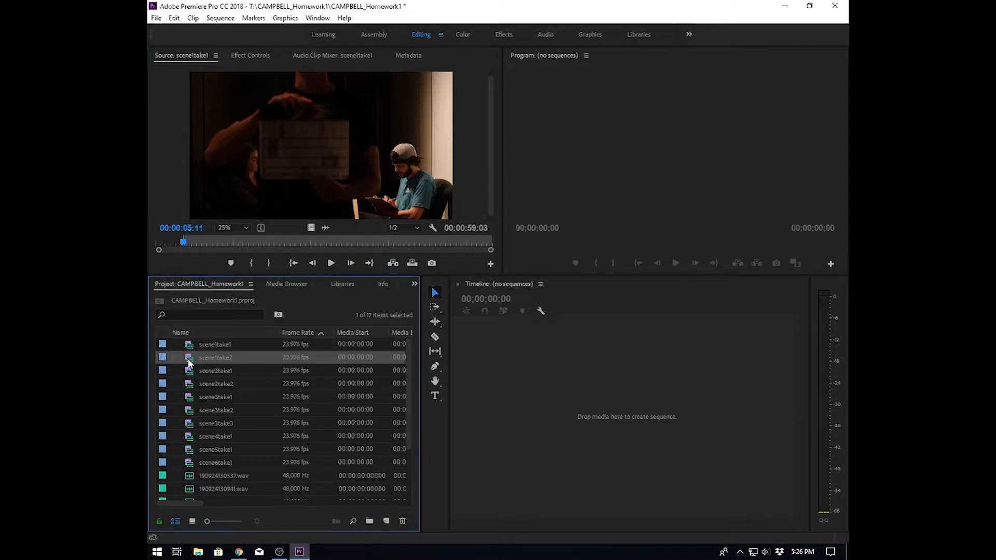
pyautogui.click(322, 264)
pyautogui.click(322, 264)
pyautogui.press('Left')
pyautogui.press('Left')
pyautogui.press('Left')
pyautogui.press('Left')
pyautogui.press('Left')
pyautogui.press('Left')
pyautogui.press('Left')
pyautogui.press('Left')
pyautogui.press('Left')
pyautogui.press('Left')
pyautogui.press('Left')
pyautogui.press('Left')
pyautogui.press('Left')
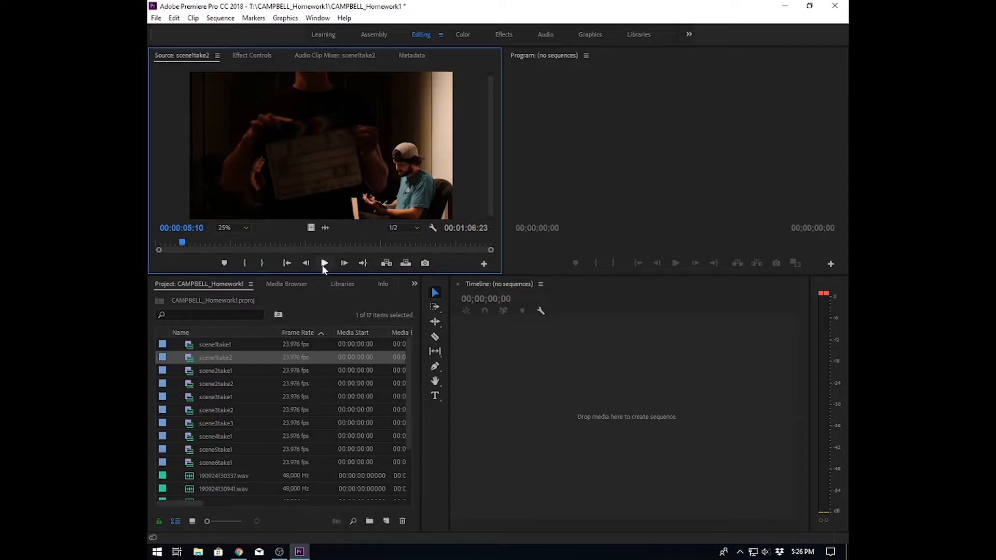
pyautogui.press('Right')
pyautogui.press('Right')
pyautogui.press('Right')
pyautogui.press('Right')
pyautogui.press('Right')
pyautogui.press('Right')
pyautogui.press('Right')
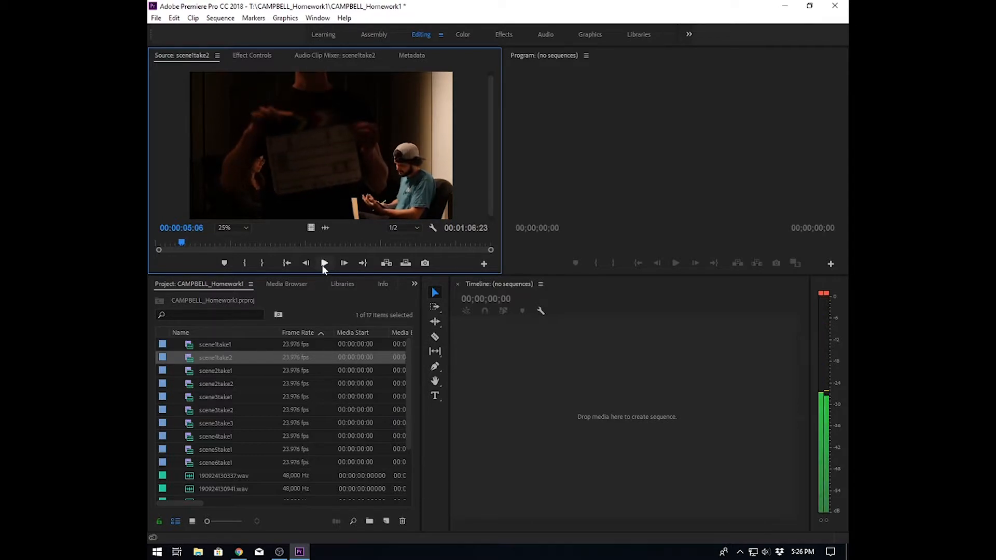
pyautogui.click(242, 262)
# - Play the scene 2 clips, then scrub scene3take1 to the slate clap and mark an In point
pyautogui.doubleClick(191, 370)
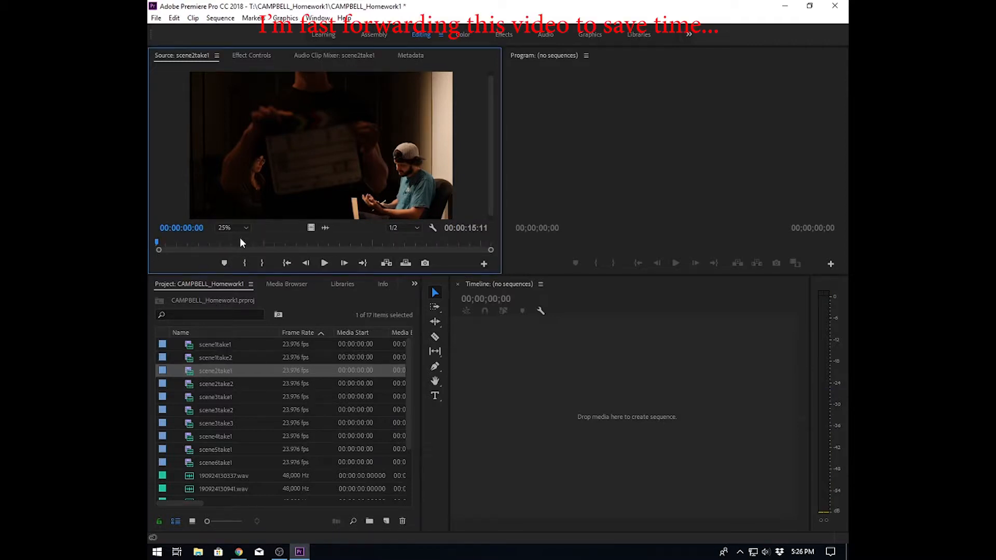
pyautogui.click(324, 264)
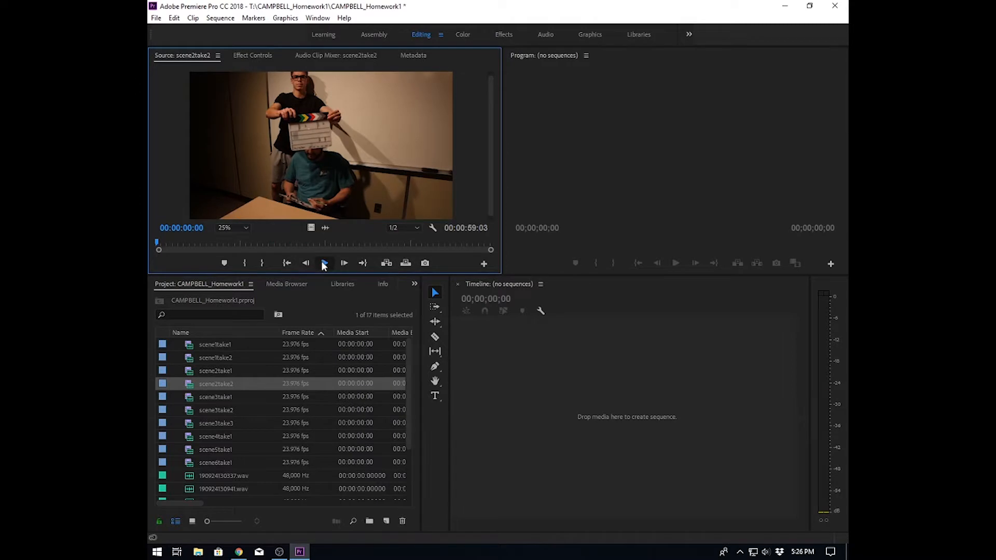
pyautogui.click(324, 263)
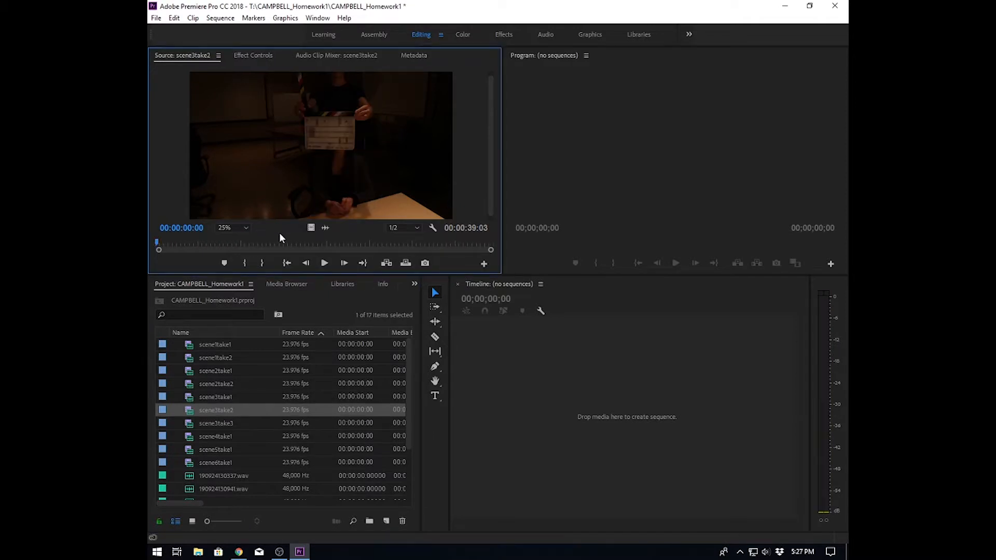
pyautogui.moveTo(190, 242); pyautogui.dragTo(249, 243)
pyautogui.press('i')
# - Mark In points at the slate clap in scene3take3 and in scene4take1, stepping frames to find the clap
pyautogui.doubleClick(188, 425)
pyautogui.press('i')
pyautogui.doubleClick(189, 438)
pyautogui.click(326, 264)
pyautogui.click(326, 264)
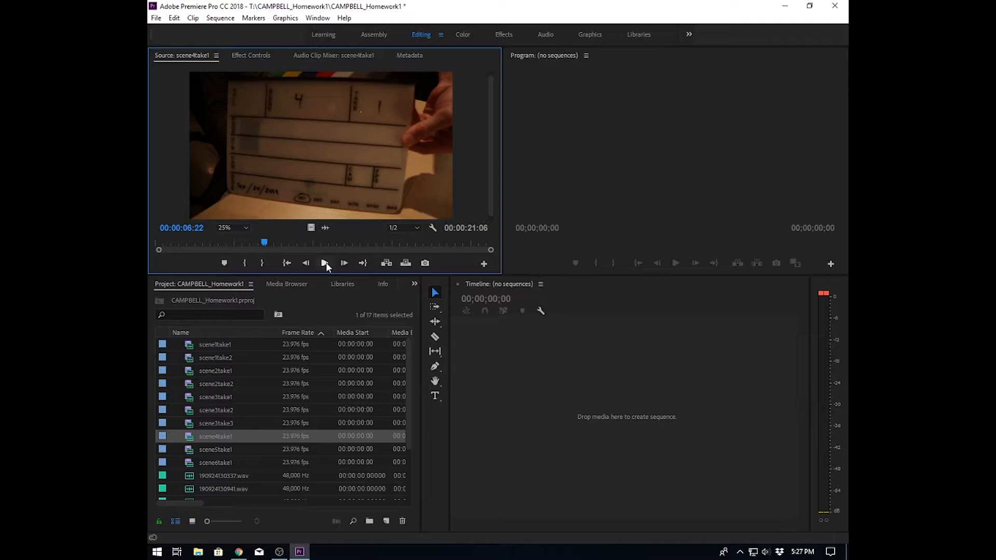
pyautogui.press('Left')
pyautogui.press('Left')
pyautogui.press('Left')
pyautogui.press('Left')
pyautogui.press('Left')
pyautogui.press('Left')
pyautogui.press('Left')
pyautogui.press('Left')
pyautogui.press('Left')
pyautogui.press('Left')
pyautogui.press('Left')
pyautogui.press('Left')
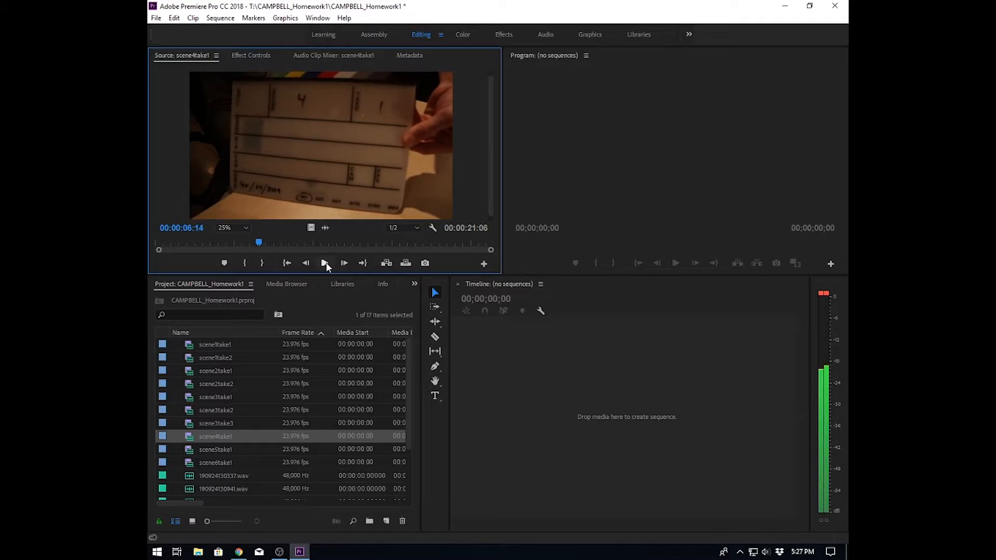
pyautogui.press('Right')
pyautogui.press('Right')
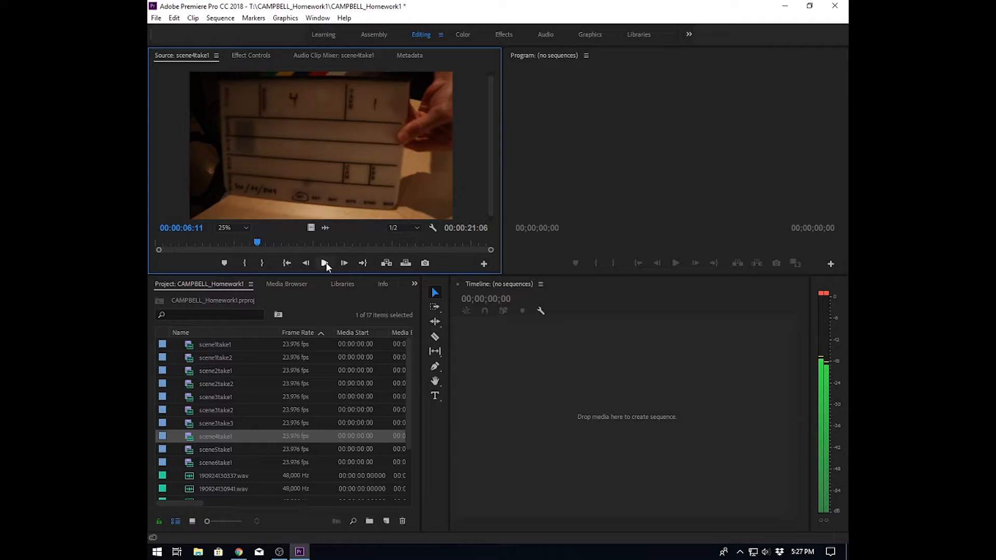
pyautogui.click(246, 263)
# - Open scene5take1, play and step frames back and forth to the slate clap, and set an In point
pyautogui.doubleClick(188, 446)
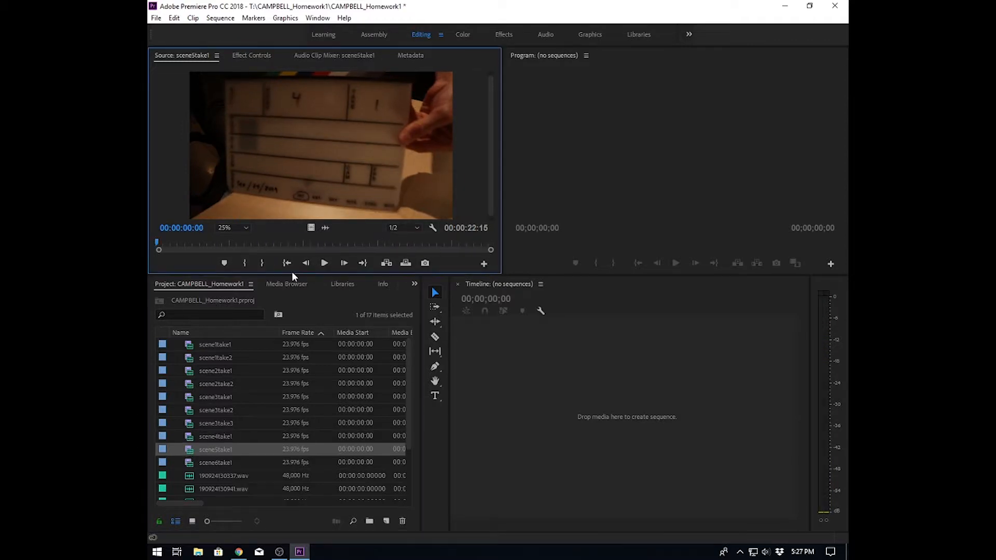
pyautogui.click(325, 263)
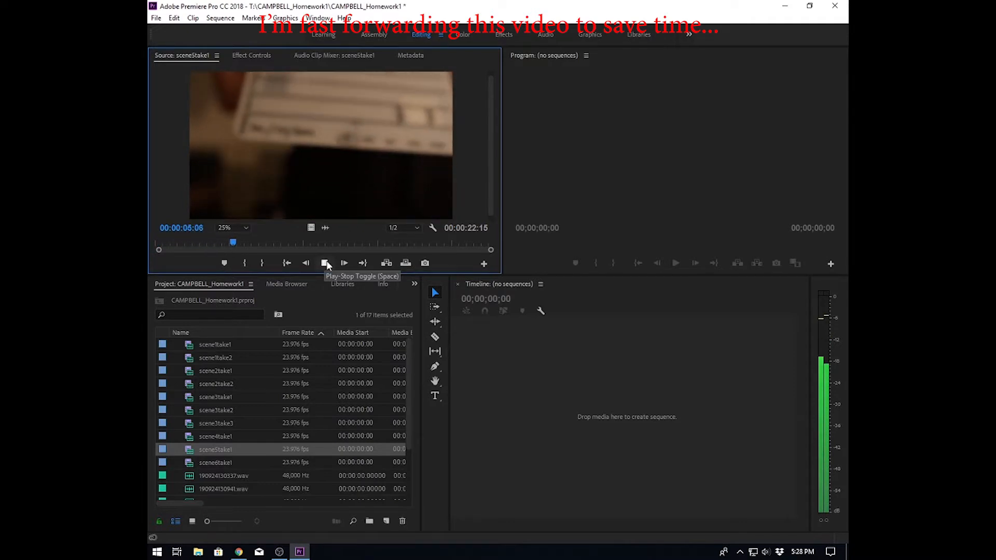
pyautogui.click(325, 263)
pyautogui.press('Left')
pyautogui.press('Left')
pyautogui.press('Left')
pyautogui.press('Left')
pyautogui.press('Left')
pyautogui.press('Left')
pyautogui.press('Right')
pyautogui.press('Right')
pyautogui.press('Right')
pyautogui.press('Left')
pyautogui.press('Left')
pyautogui.press('Left')
pyautogui.click(246, 263)
# - Play scene6take1, then open and play the audio file 190924124801.wav in the Source Monitor
pyautogui.doubleClick(189, 462)
pyautogui.click(325, 263)
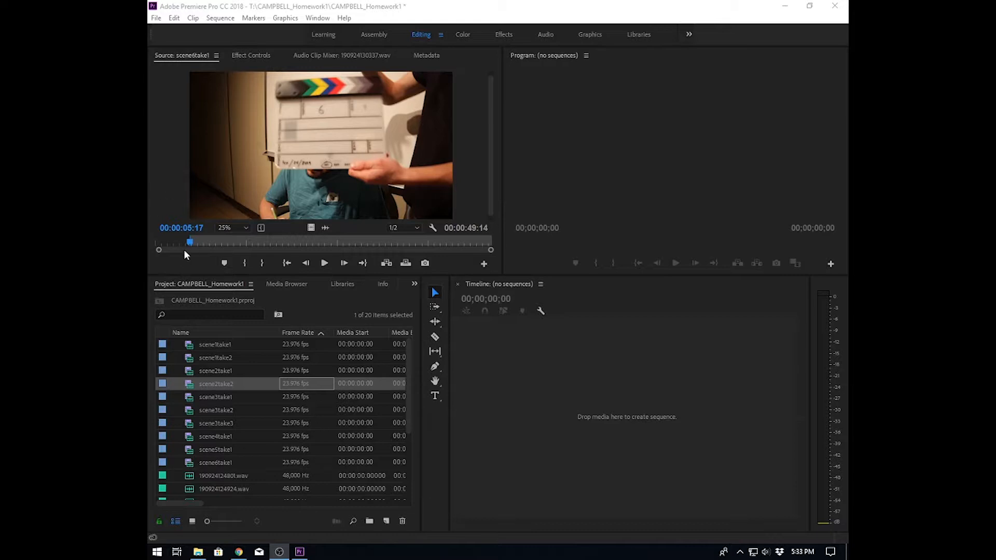
pyautogui.moveTo(409, 354); pyautogui.dragTo(407, 434)
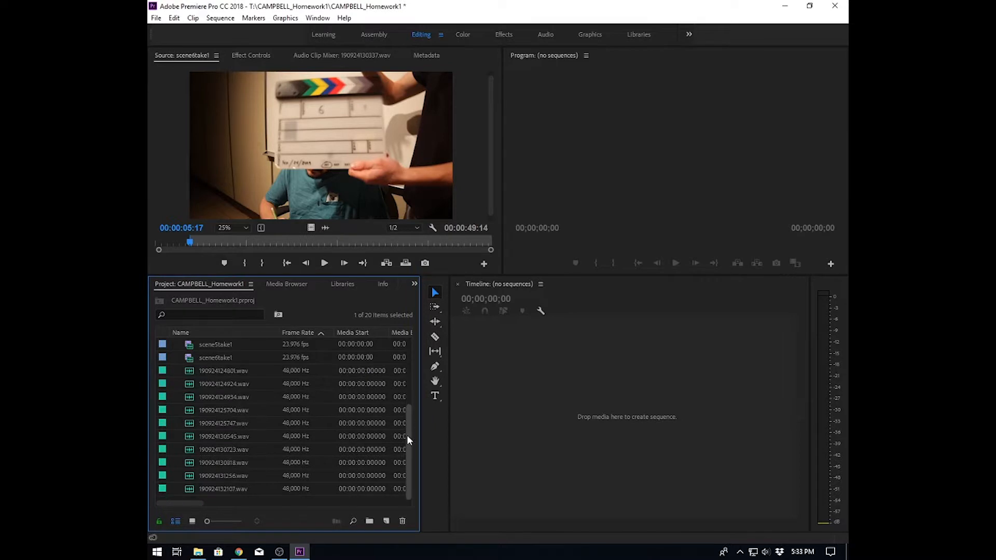
pyautogui.doubleClick(188, 369)
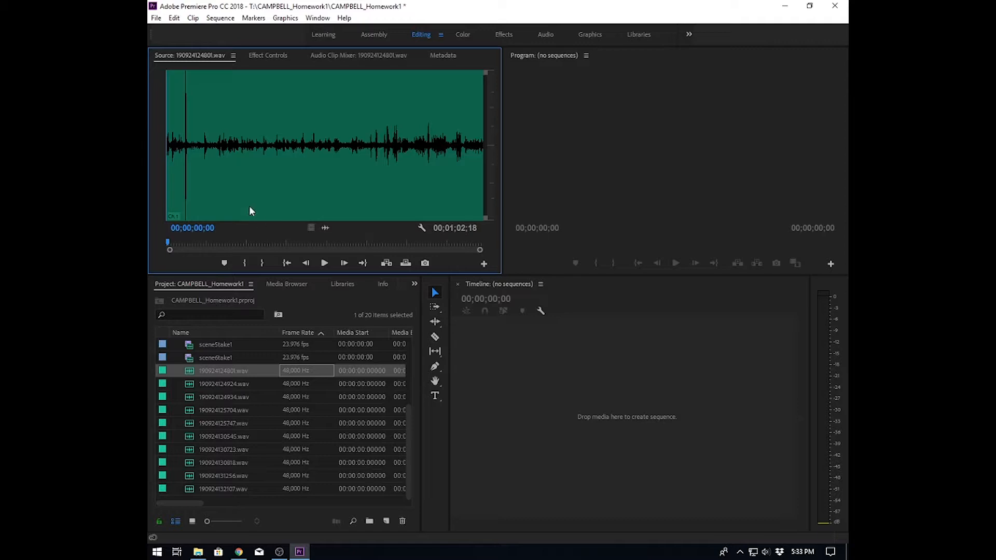
pyautogui.click(325, 264)
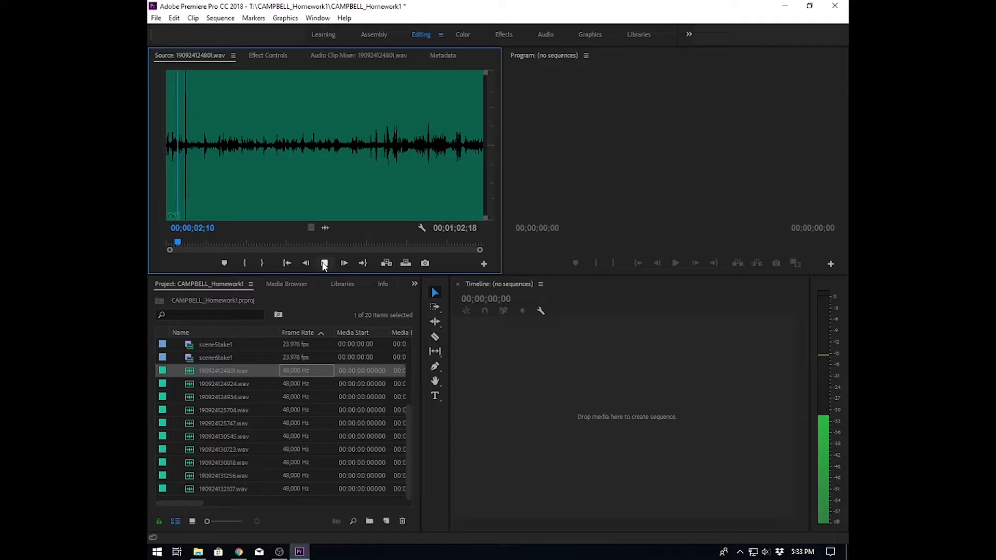
pyautogui.click(324, 263)
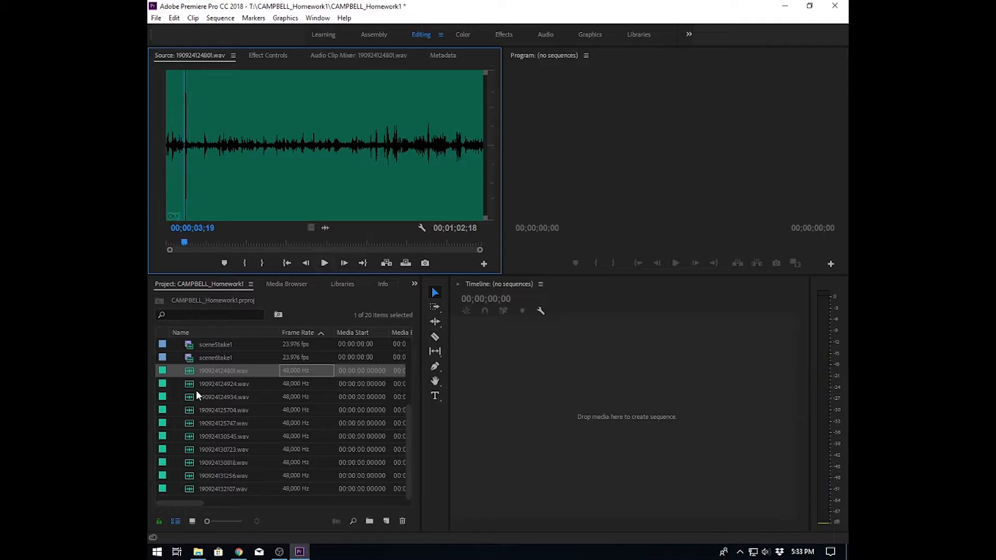
# - Rename the audio file 190924124801.wav to scene1take1
pyautogui.click(213, 371)
pyautogui.write('sce')
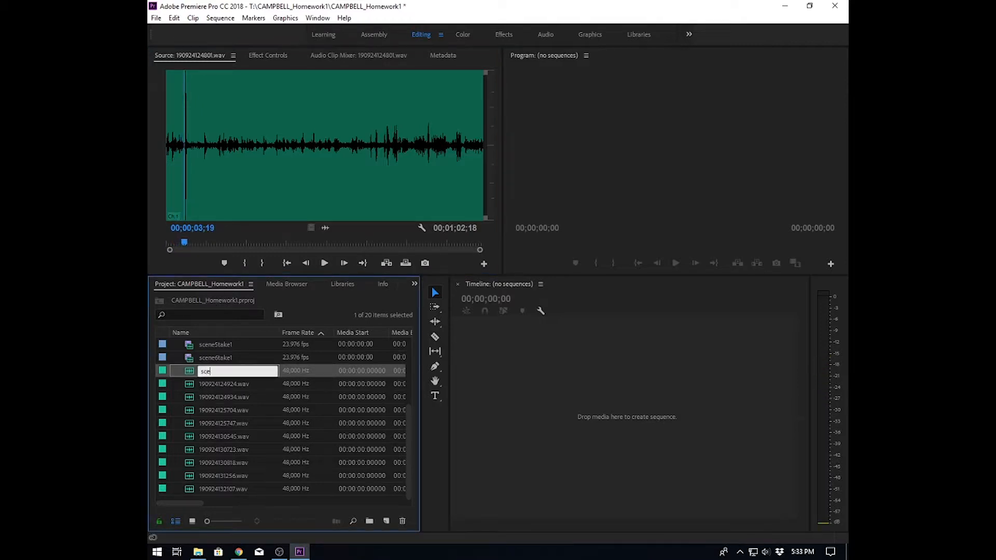
pyautogui.write('ne1take1')
pyautogui.press('BackSpace')
pyautogui.write('e1')
pyautogui.click(190, 385)
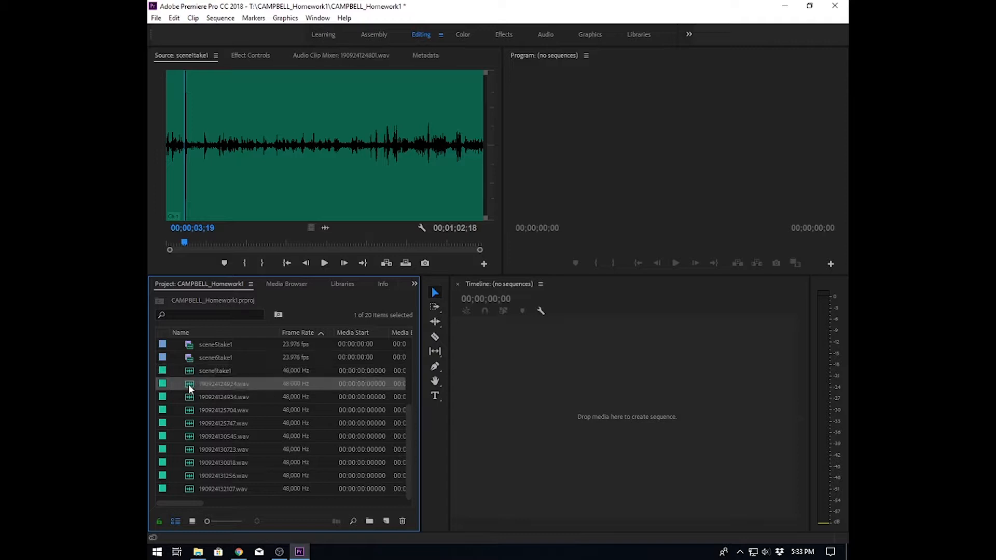
# - Listen to 190924124924.wav, then play 190924124934.wav and rename it to scene1take2
pyautogui.doubleClick(190, 385)
pyautogui.click(324, 263)
pyautogui.click(325, 263)
pyautogui.doubleClick(190, 397)
pyautogui.press('space')
pyautogui.press('space')
pyautogui.click(224, 397)
pyautogui.write('scene1take2')
# - Play audio file 190924125704.wav and rename it to scene2take1
pyautogui.doubleClick(189, 411)
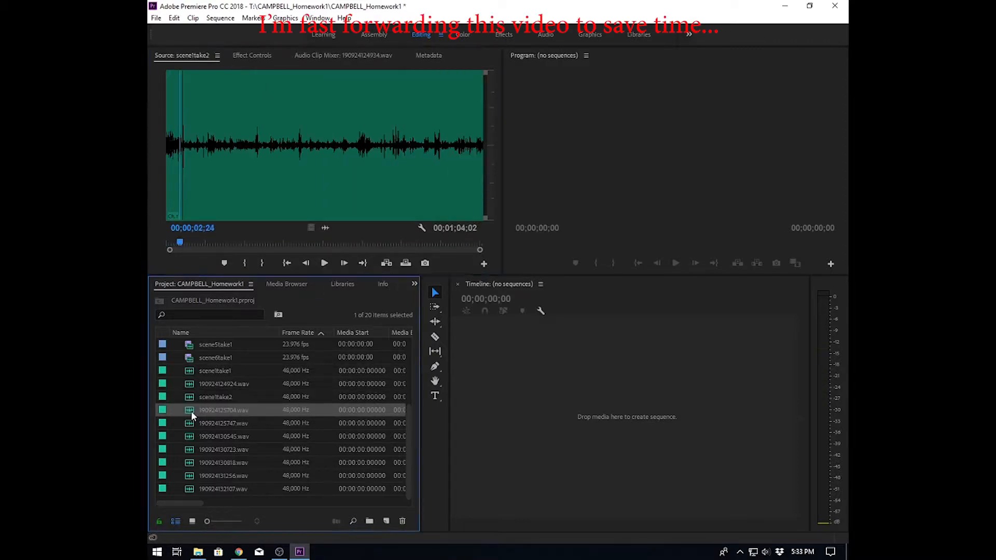
pyautogui.press('space')
# - Play audio file 190924125747.wav and rename it to scene2take2
pyautogui.press('space')
pyautogui.click(224, 411)
pyautogui.write('scene2take1')
pyautogui.doubleClick(189, 424)
# - Play audio file 190924130545.wav and rename it to scene3take1
pyautogui.press('space')
pyautogui.press('space')
pyautogui.click(224, 424)
pyautogui.write('scene2take2')
pyautogui.doubleClick(189, 438)
pyautogui.press('space')
# - Play audio file 190924130723.wav and rename it to scene3take2
pyautogui.press('space')
pyautogui.click(224, 436)
pyautogui.write('scene3take1')
pyautogui.doubleClick(190, 449)
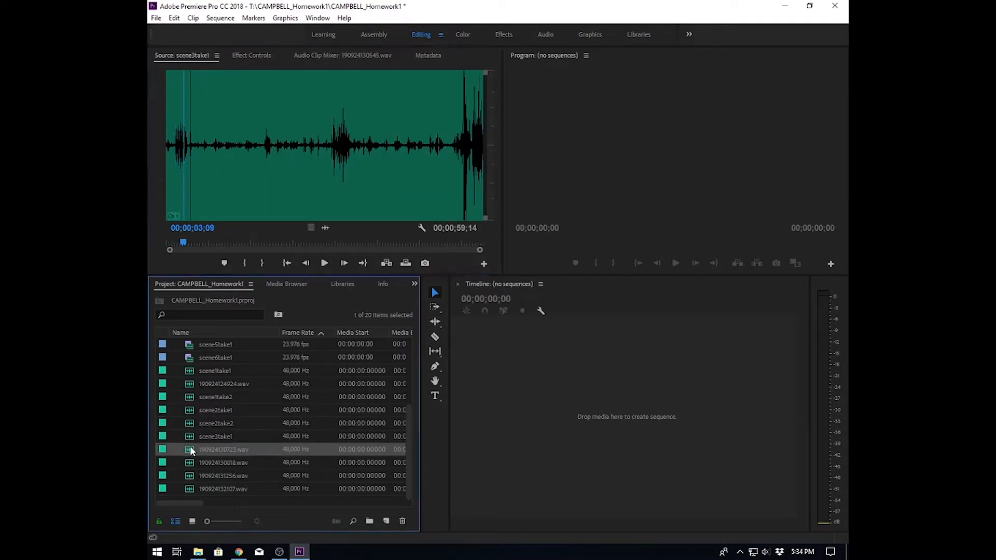
# - Play audio file 190924130818.wav and rename it to scene3take3
pyautogui.press('space')
pyautogui.press('space')
pyautogui.click(224, 450)
pyautogui.write('scene3take2')
pyautogui.doubleClick(190, 463)
# - Play audio file 190924131256.wav and rename it to scene4take1
pyautogui.press('space')
# - Play audio file 190924132107.wav and rename it to scene6take1
pyautogui.press('space')
pyautogui.click(224, 463)
pyautogui.write('scene3take3')
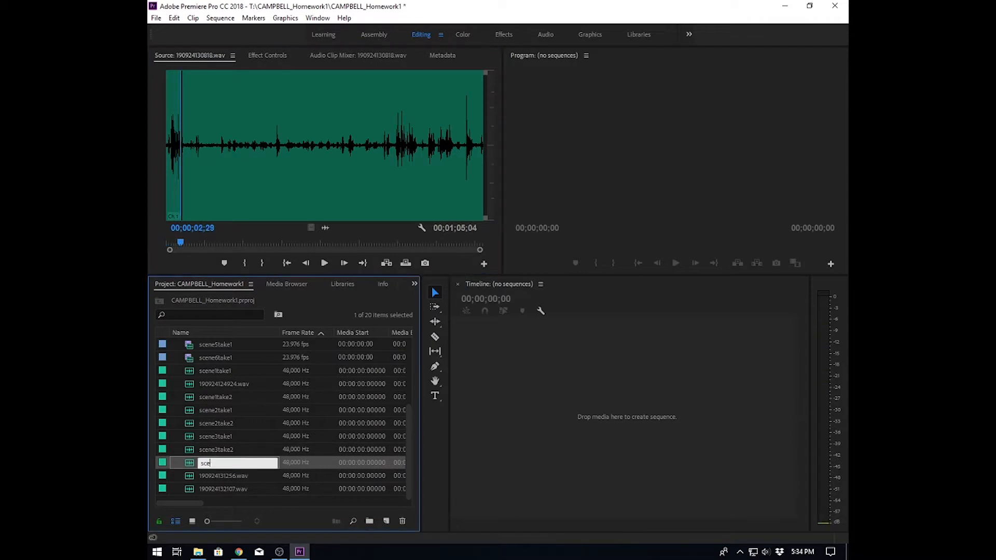
pyautogui.doubleClick(190, 476)
pyautogui.press('space')
pyautogui.press('space')
pyautogui.click(224, 476)
pyautogui.write('scene4take1')
pyautogui.doubleClick(189, 489)
pyautogui.press('space')
pyautogui.press('space')
pyautogui.click(224, 489)
pyautogui.write('scene6take1')
# - Open audio clip scene1take1, step frame by frame to the slate clap, and mark an In point there
pyautogui.click(245, 502)
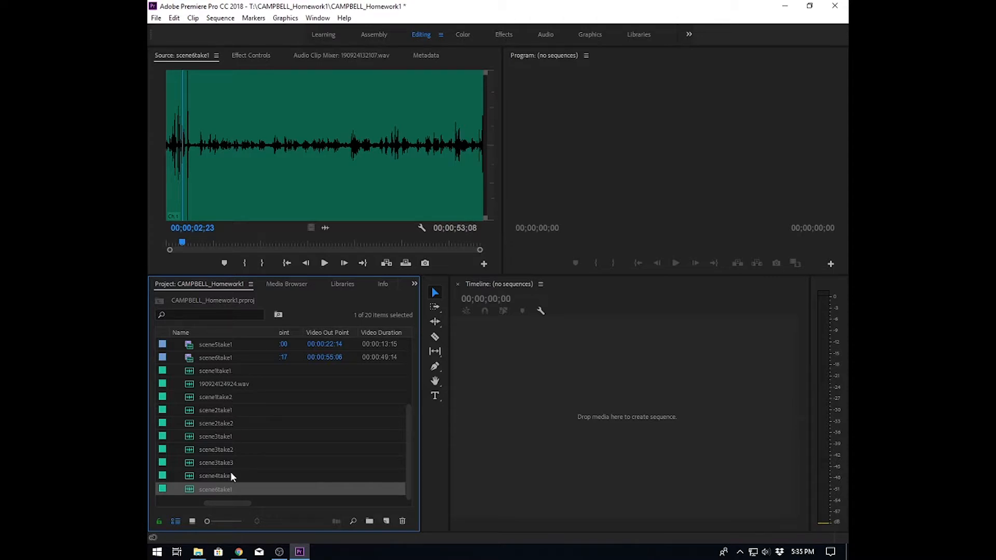
pyautogui.click(216, 369)
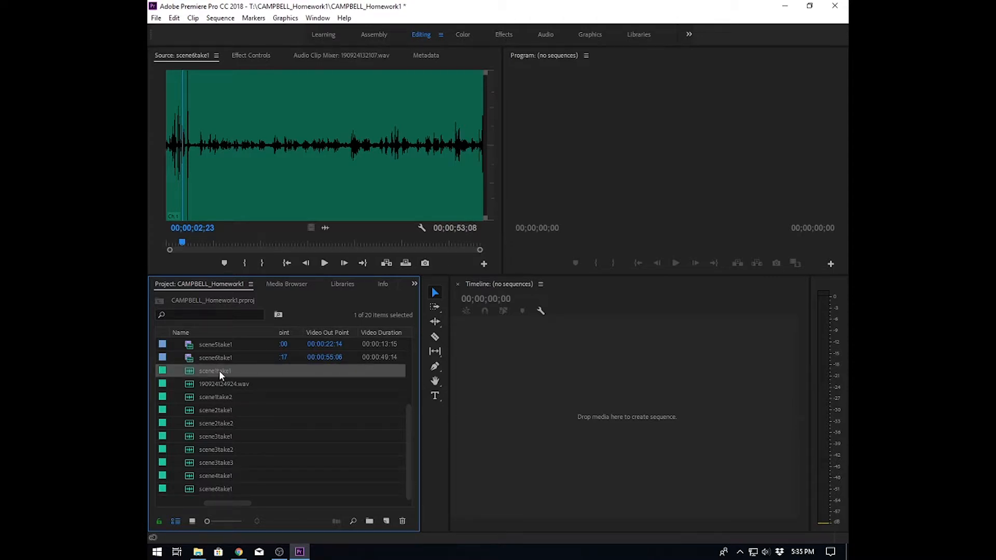
pyautogui.doubleClick(189, 371)
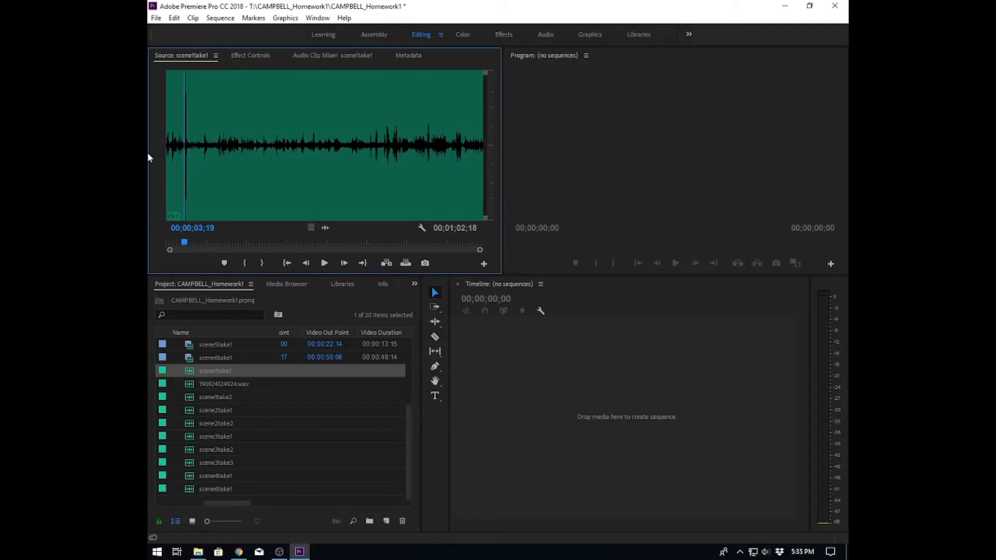
pyautogui.moveTo(182, 165)
pyautogui.mouseDown()
pyautogui.moveTo(173, 165)
pyautogui.moveTo(184, 164)
pyautogui.mouseUp()
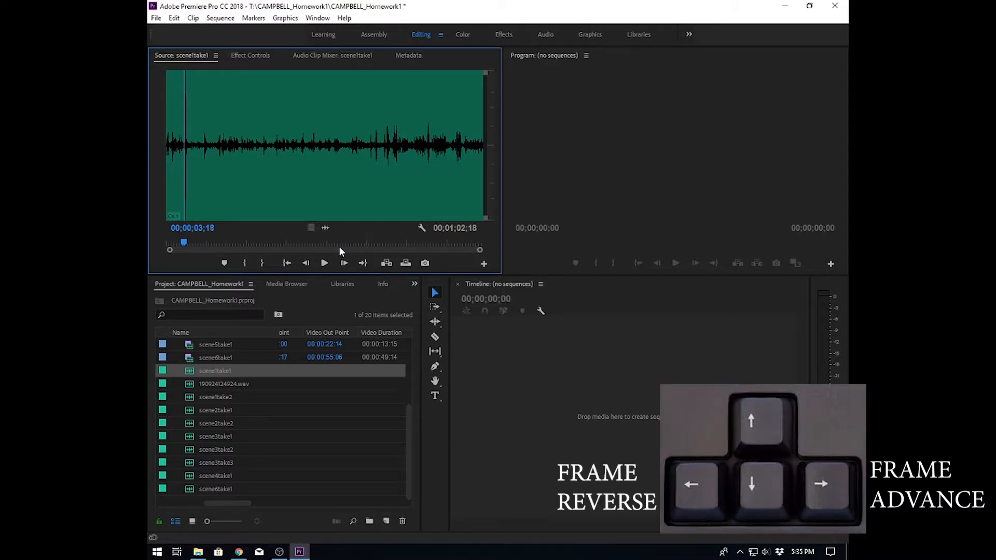
pyautogui.press('Right')
pyautogui.press('Right')
pyautogui.press('Right')
pyautogui.press('Right')
pyautogui.press('Right')
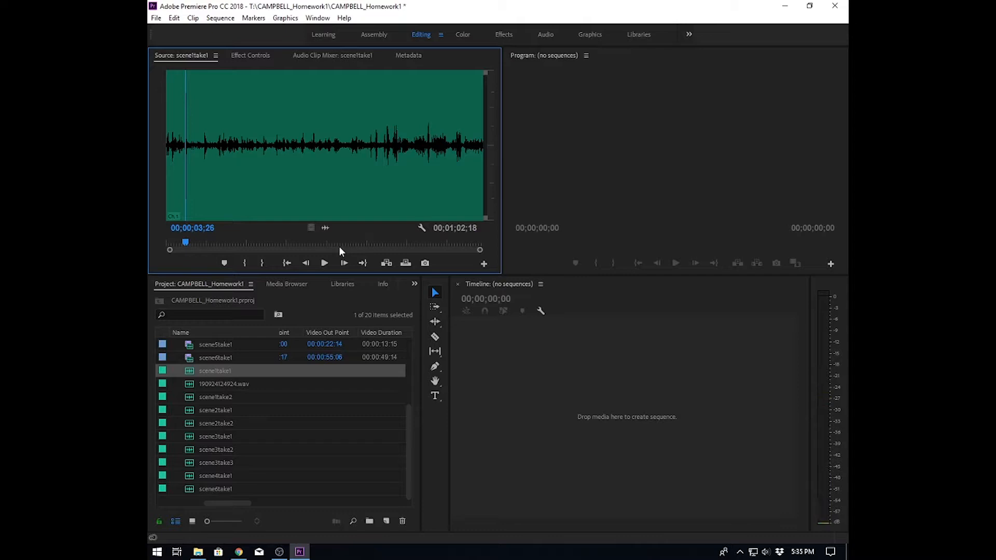
pyautogui.click(245, 262)
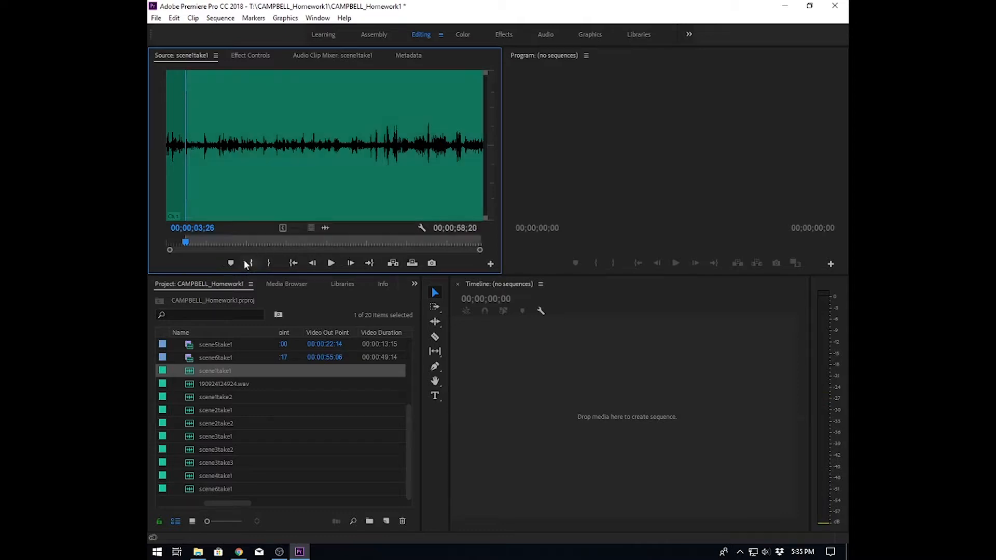
# - Open audio clip scene1take2, play to the slate clap, and mark an In point
pyautogui.doubleClick(189, 397)
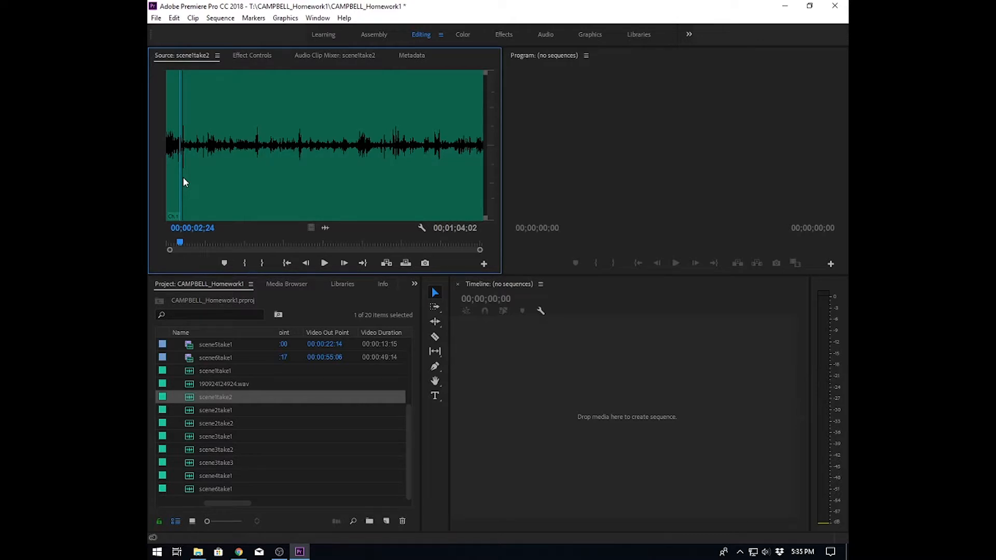
pyautogui.press('space')
# - Open audio clip scene2take2, play to the slate clap, and mark an In point
pyautogui.press('space')
pyautogui.click(245, 263)
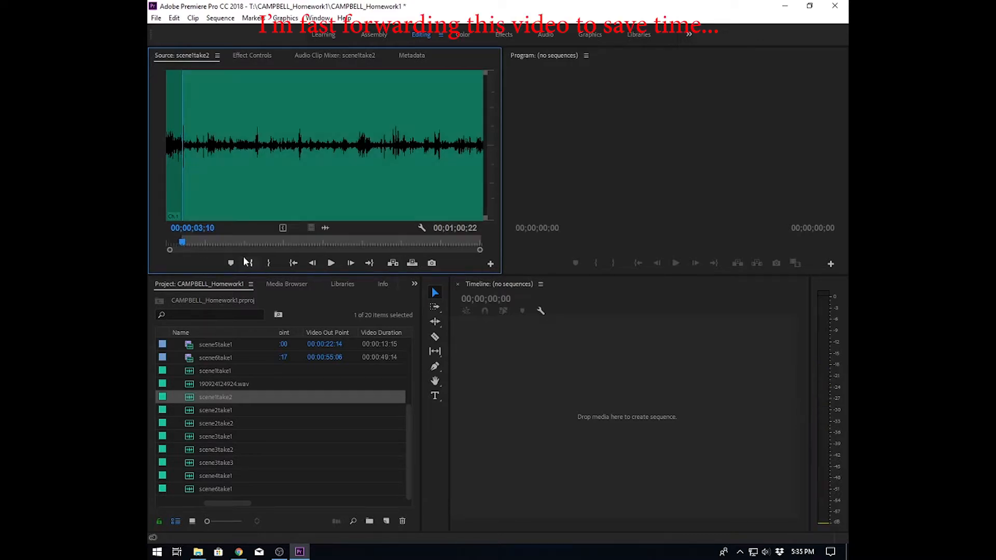
# - Open audio clip scene2take1, step frame by frame to the slate clap, and mark an In point
pyautogui.doubleClick(188, 410)
pyautogui.click(251, 163)
pyautogui.press('Right')
pyautogui.press('Right')
pyautogui.press('Right')
pyautogui.press('Right')
pyautogui.press('Right')
pyautogui.press('Right')
pyautogui.press('Right')
pyautogui.press('Right')
pyautogui.press('Right')
pyautogui.press('Right')
pyautogui.press('Right')
pyautogui.press('Right')
pyautogui.press('Right')
pyautogui.press('Right')
pyautogui.click(245, 263)
pyautogui.doubleClick(189, 424)
pyautogui.press('space')
# - Open audio clip scene3take1, play to the slate clap, and mark an In point
pyautogui.press('space')
pyautogui.press('i')
pyautogui.doubleClick(223, 437)
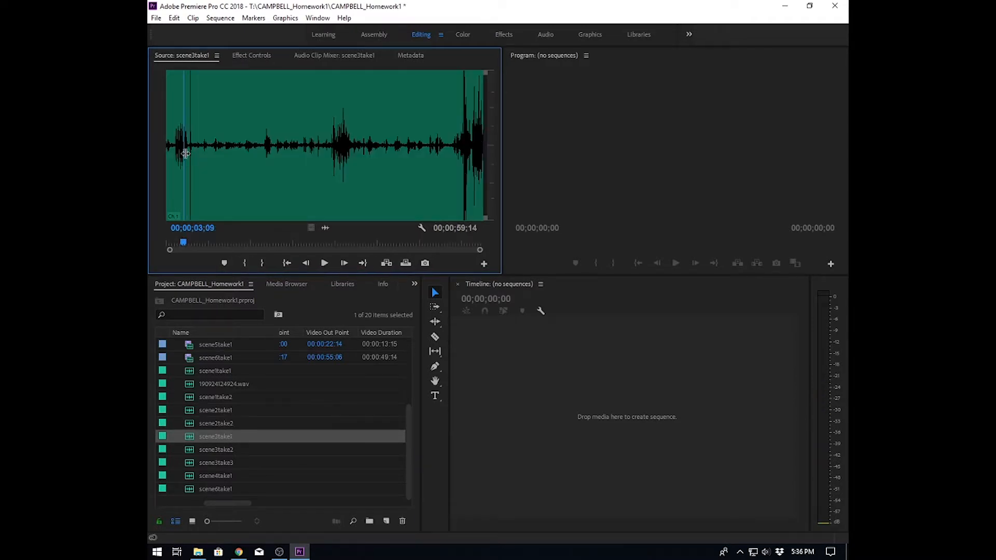
pyautogui.press('space')
pyautogui.press('space')
pyautogui.click(244, 263)
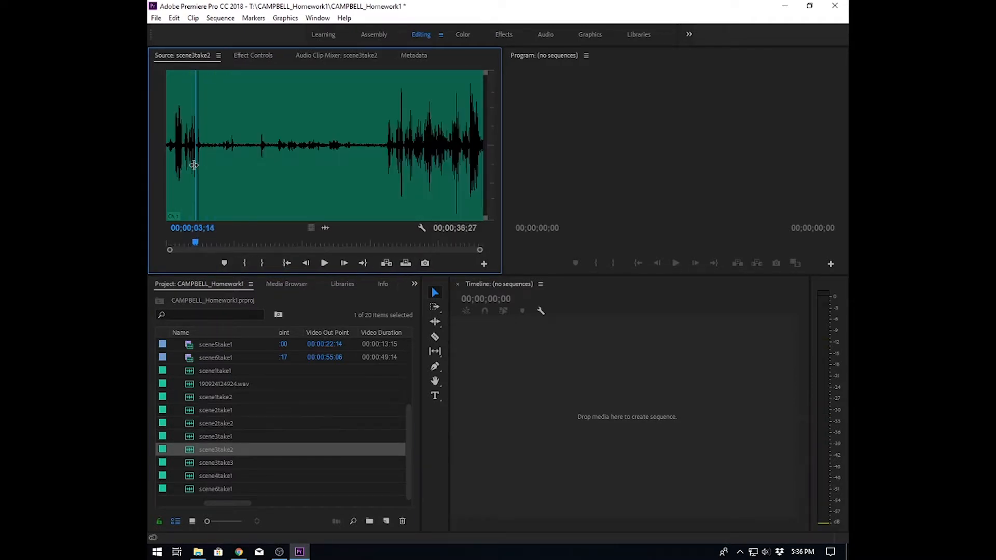
# - Mark slate-clap In points on the remaining audio clips, scene3take2 through scene6take1, stepping frame by frame
pyautogui.press('Right')
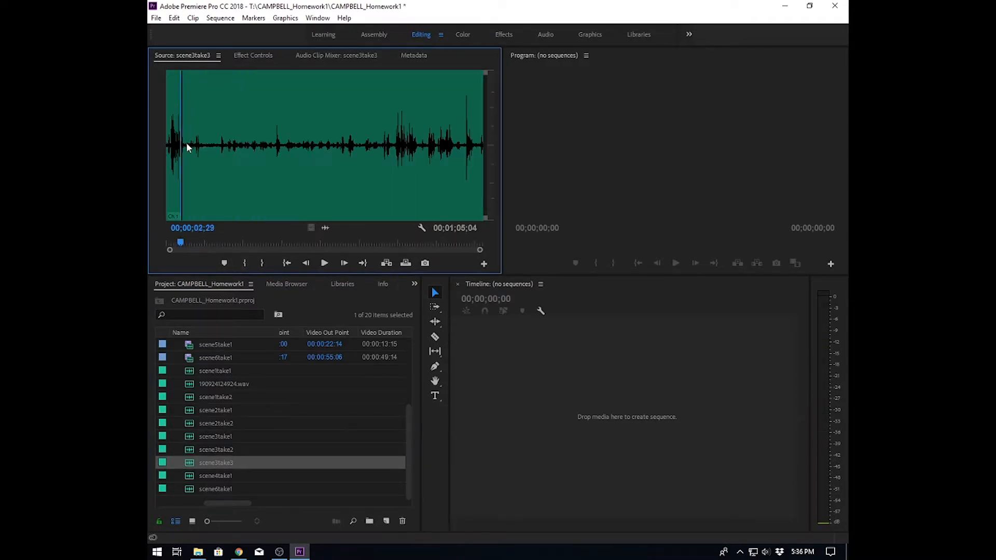
pyautogui.press('Right')
pyautogui.press('Right')
pyautogui.press('Right')
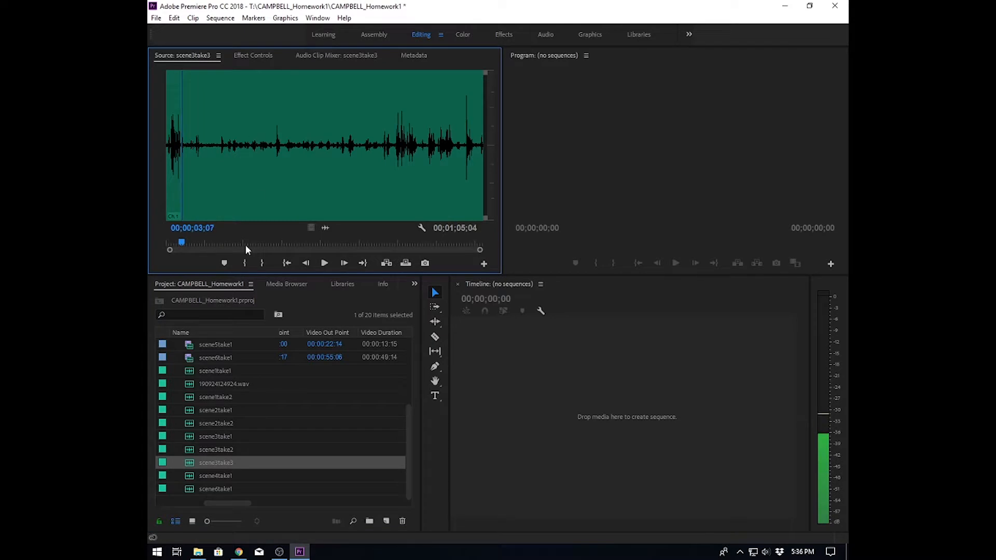
pyautogui.press('space')
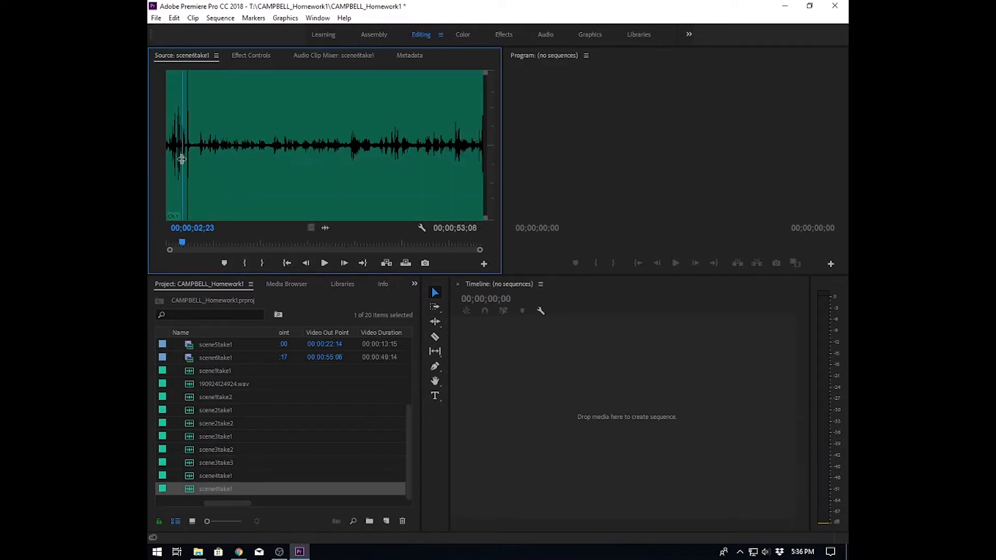
pyautogui.press('Right')
pyautogui.press('Right')
pyautogui.press('Right')
pyautogui.press('Right')
pyautogui.press('Right')
pyautogui.press('Right')
pyautogui.press('Right')
pyautogui.press('Right')
pyautogui.press('Right')
pyautogui.press('Right')
pyautogui.press('Right')
pyautogui.press('Right')
pyautogui.press('Right')
pyautogui.press('Right')
pyautogui.press('Right')
pyautogui.press('Right')
pyautogui.press('Right')
pyautogui.press('Right')
pyautogui.press('Right')
pyautogui.press('Right')
pyautogui.press('i')
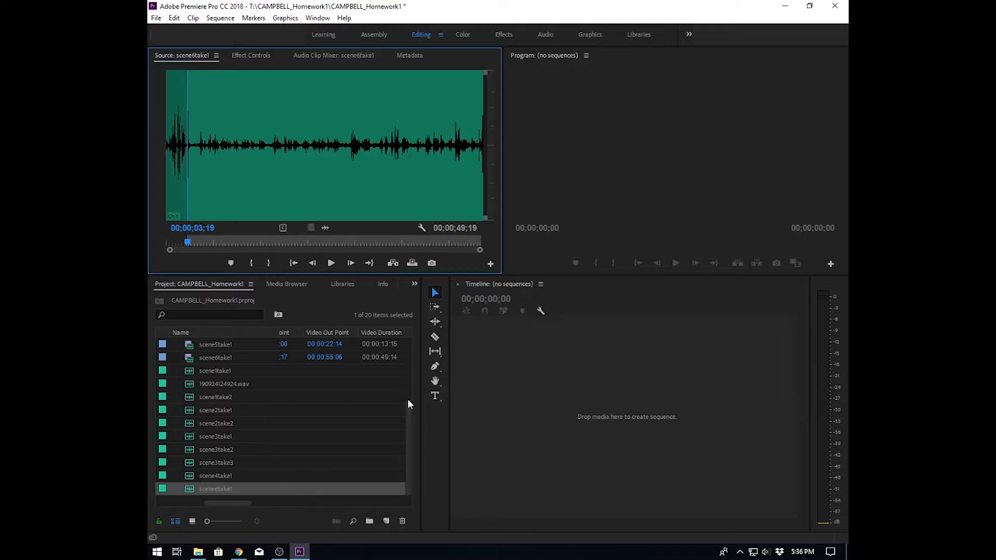
# - Review the leftover unrenamed audio file 190924124924.wav in the project list
pyautogui.moveTo(408, 400); pyautogui.dragTo(419, 369)
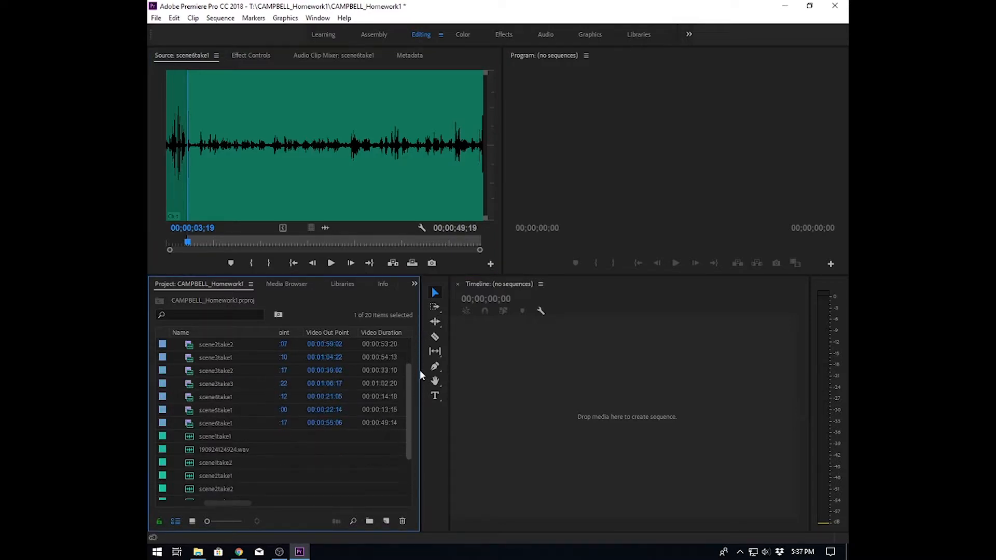
pyautogui.click(216, 448)
pyautogui.scroll(-3, 245, 449)
pyautogui.scroll(-1, 245, 449)
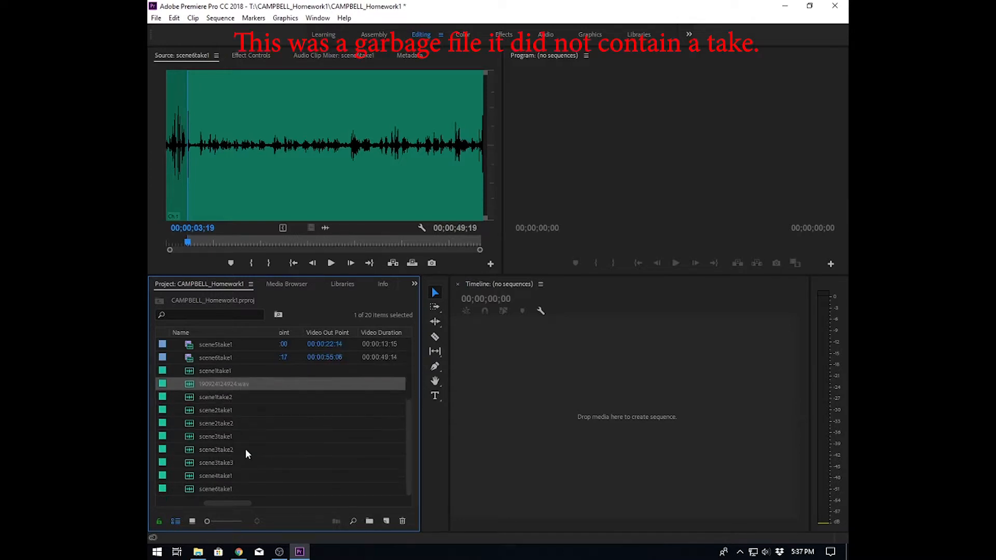
pyautogui.click(213, 499)
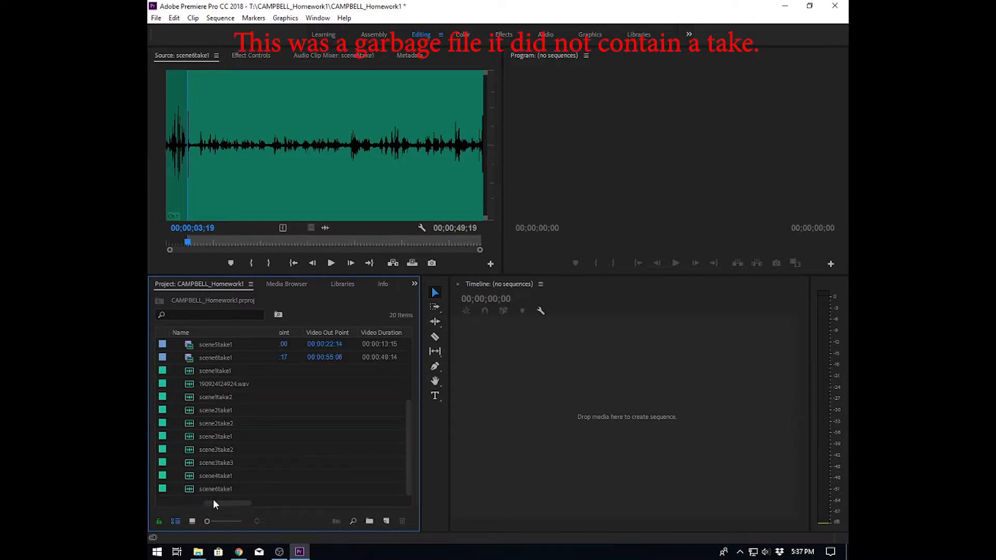
# - Create a new bin named Media in the project
pyautogui.click(369, 521)
pyautogui.write('Media')
pyautogui.press('Tab')
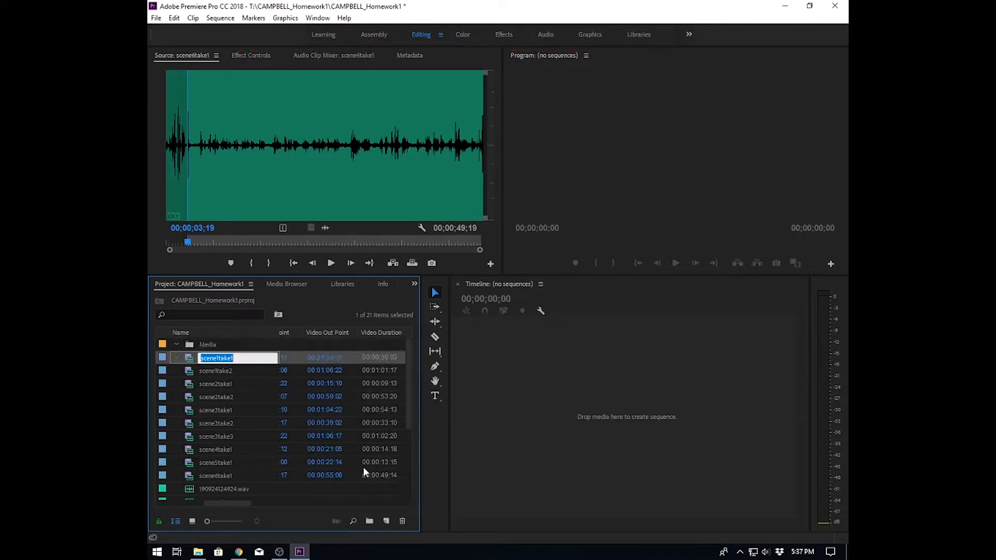
pyautogui.click(177, 345)
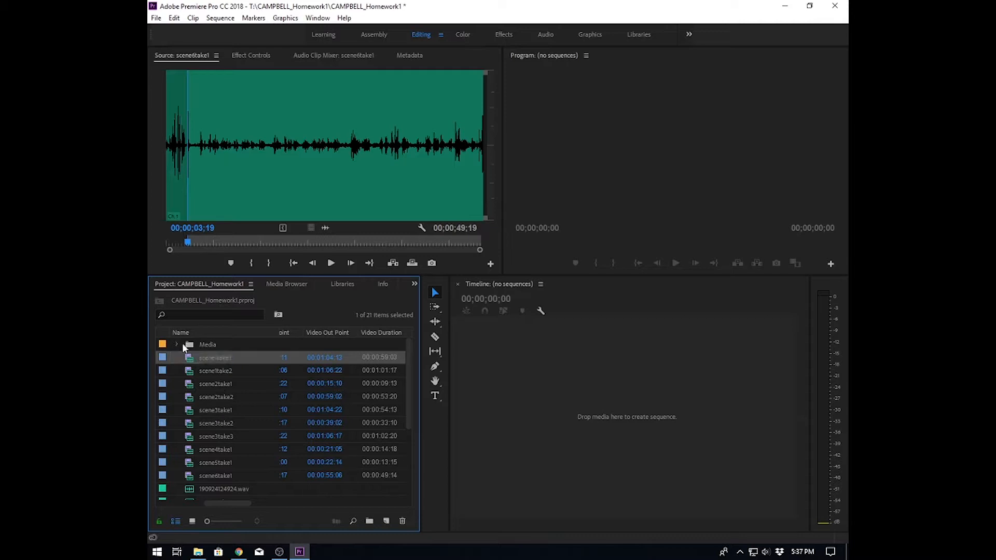
# - Delete the unused audio file 190924124924.wav from the project
pyautogui.click(231, 489)
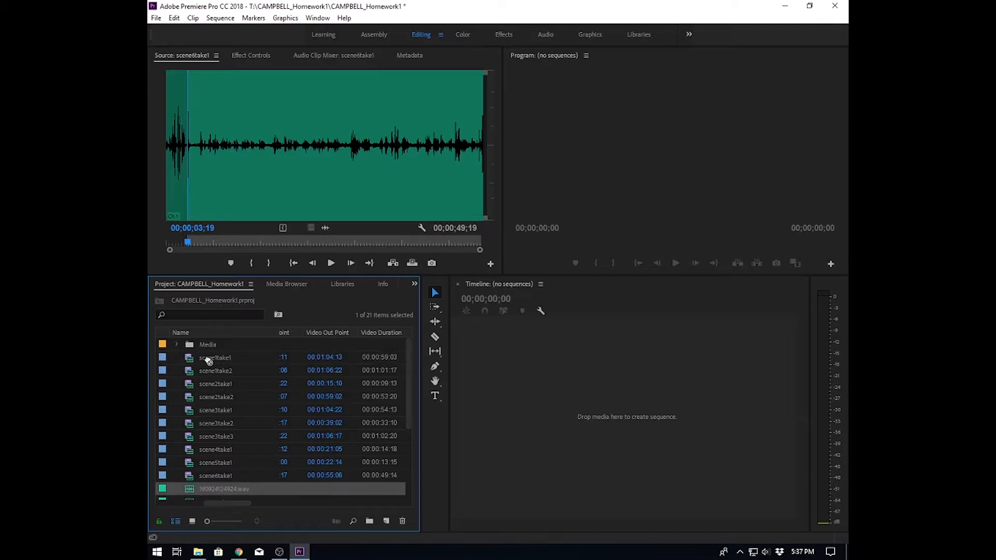
pyautogui.press('Delete')
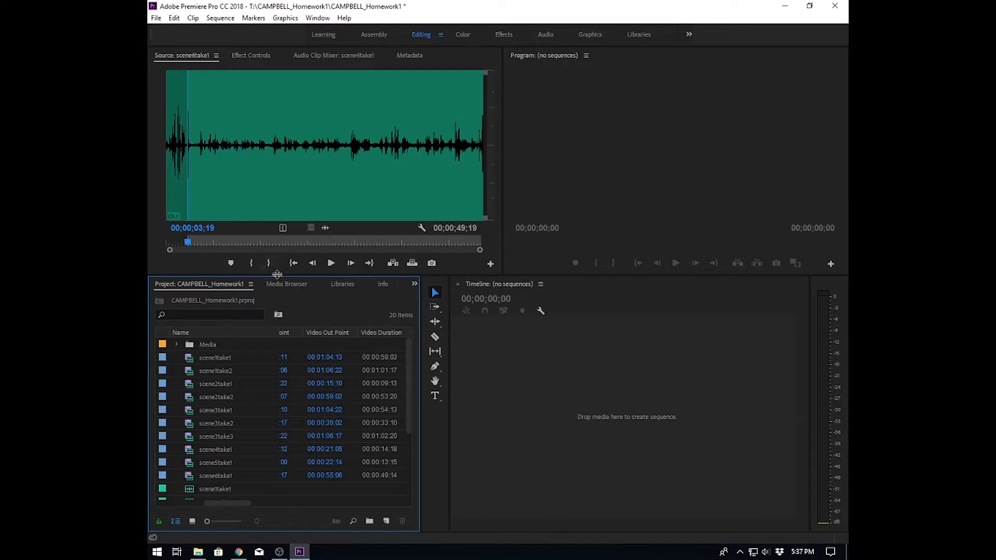
# - Sort the project items by name so each video clip sits beside its matching audio
pyautogui.moveTo(277, 275); pyautogui.dragTo(280, 167)
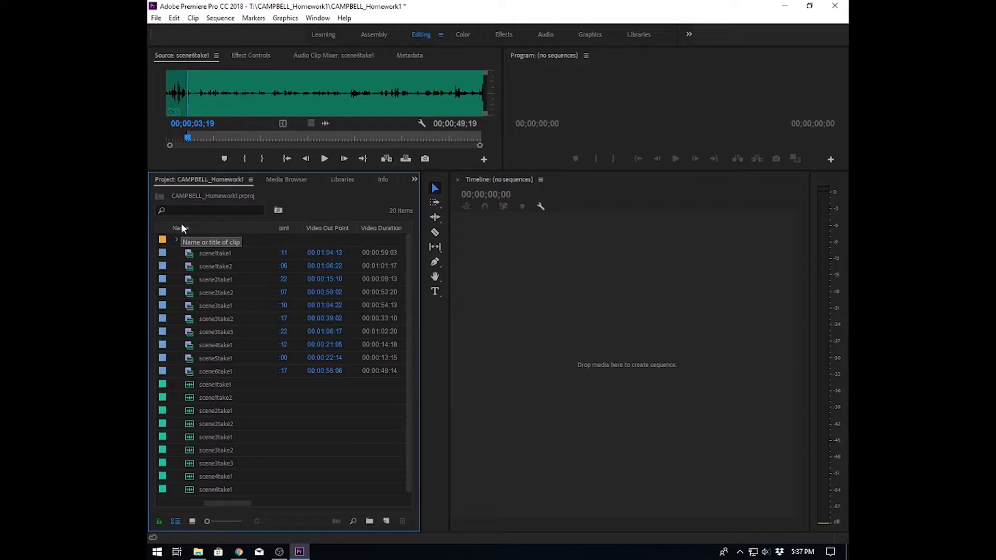
pyautogui.click(213, 228)
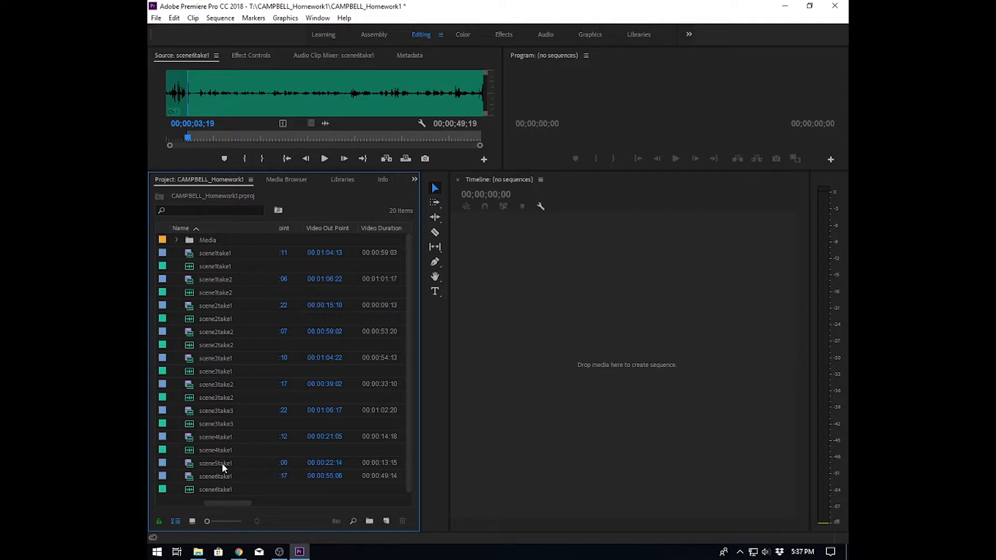
# - Delete the scene5take1 video clip, which has no matching audio
pyautogui.click(189, 463)
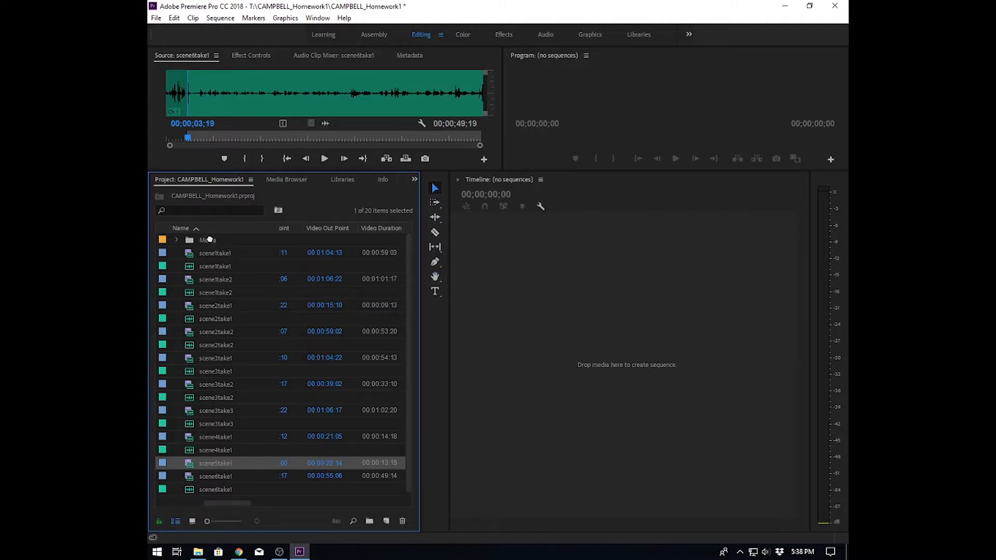
pyautogui.press('Delete')
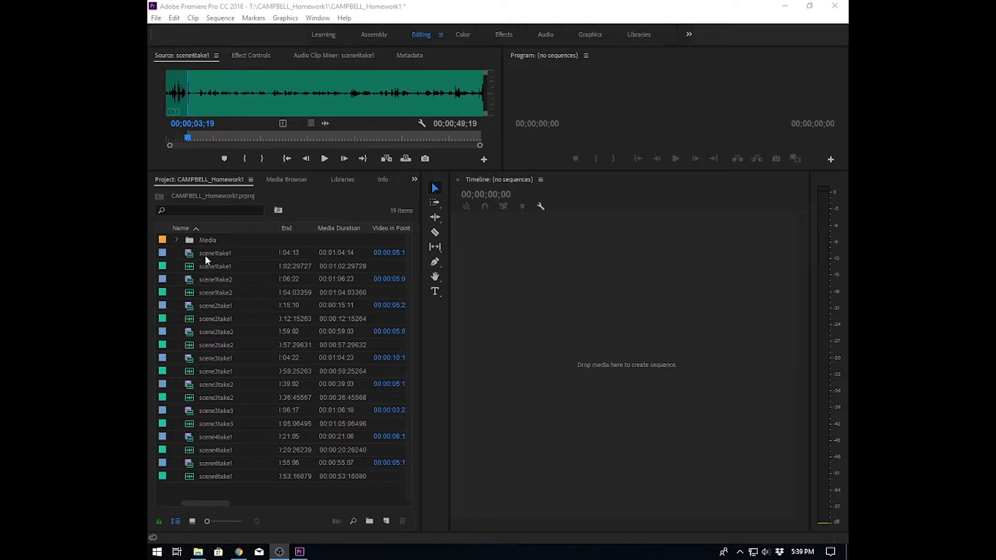
# - Merge the scene1take1 video and audio clips synchronized on In Points, removing audio from the AV clip
pyautogui.click(188, 258)
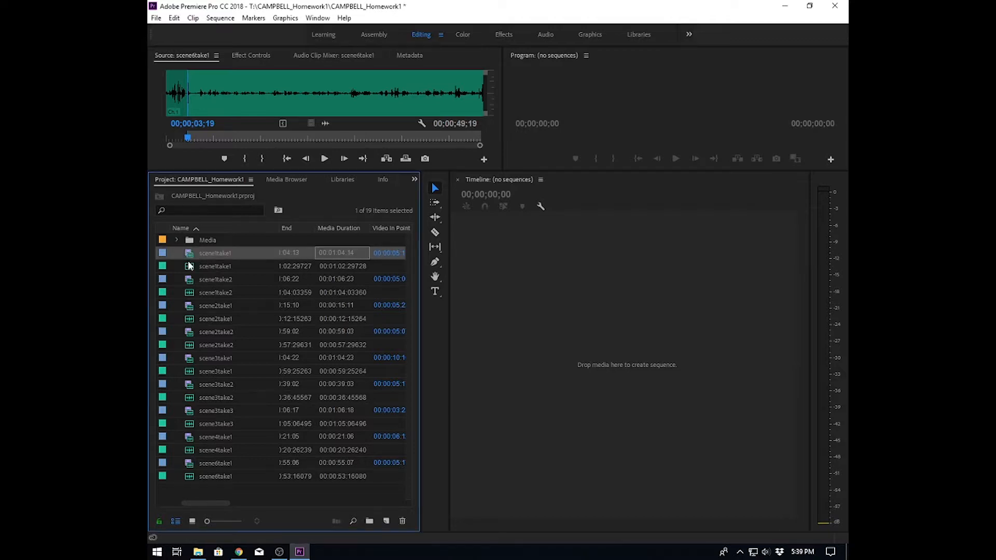
pyautogui.keyDown('ctrl'); pyautogui.click(189, 266); pyautogui.keyUp('ctrl')
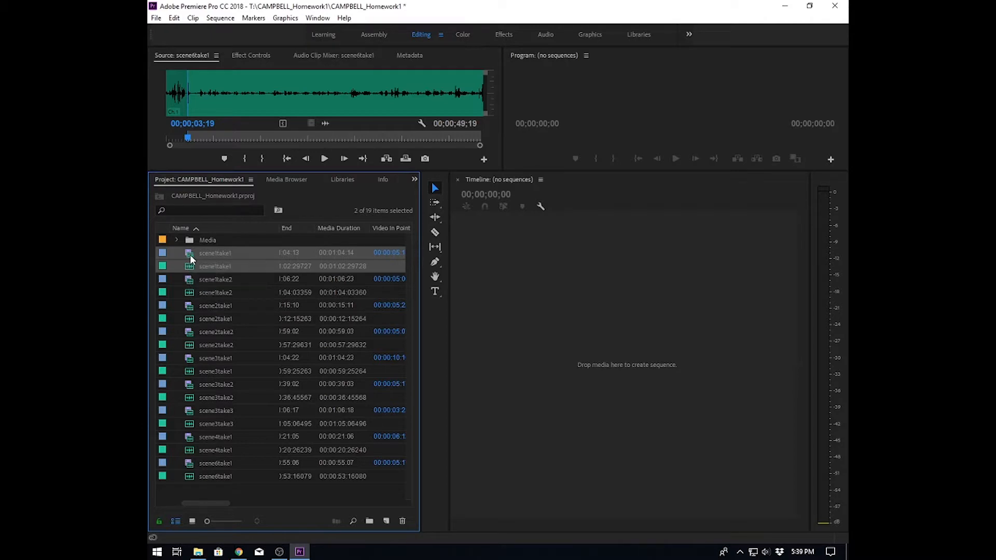
pyautogui.rightClick(190, 256)
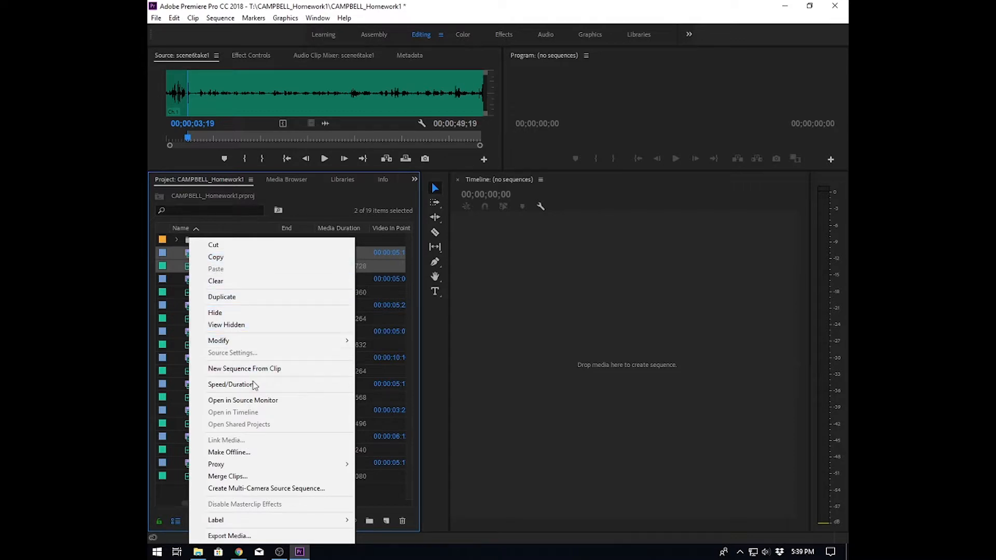
pyautogui.click(251, 477)
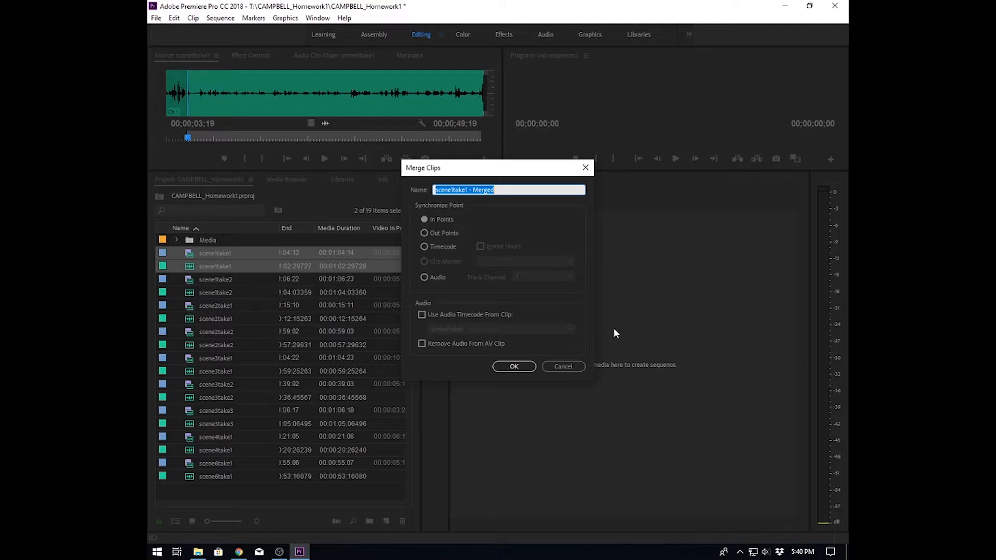
pyautogui.click(421, 343)
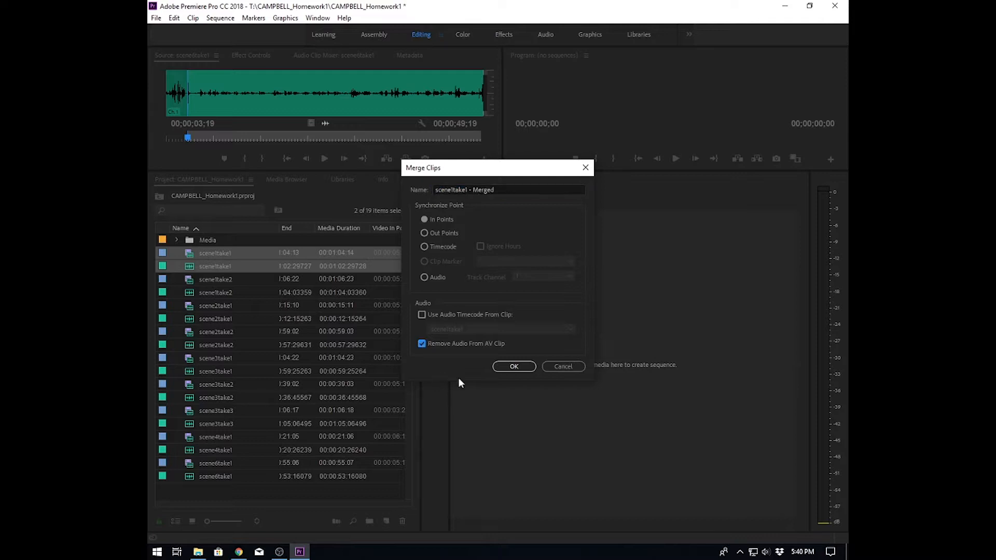
pyautogui.click(514, 366)
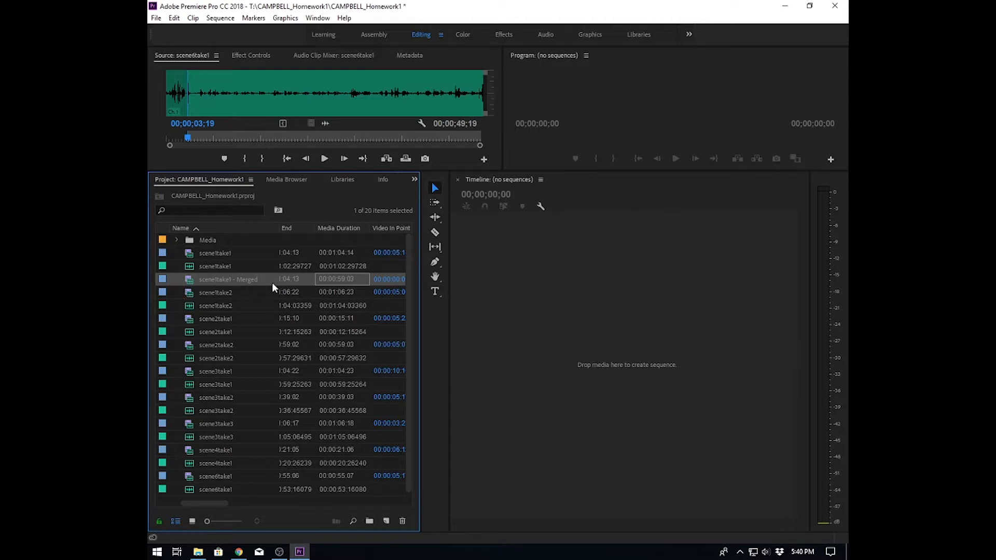
# - Play the merged scene1take1 clip in the source monitor to check the sync
pyautogui.doubleClick(189, 279)
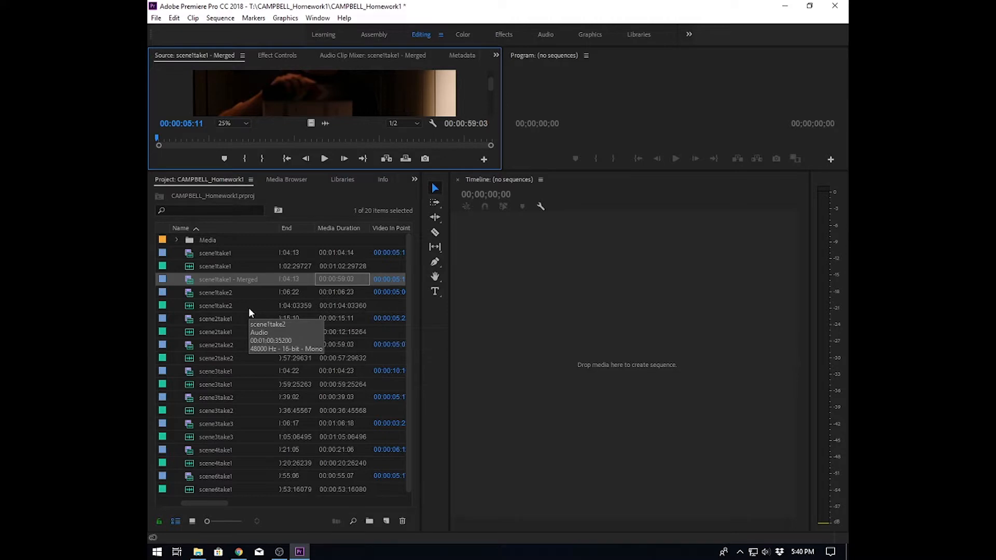
pyautogui.moveTo(288, 170); pyautogui.dragTo(288, 284)
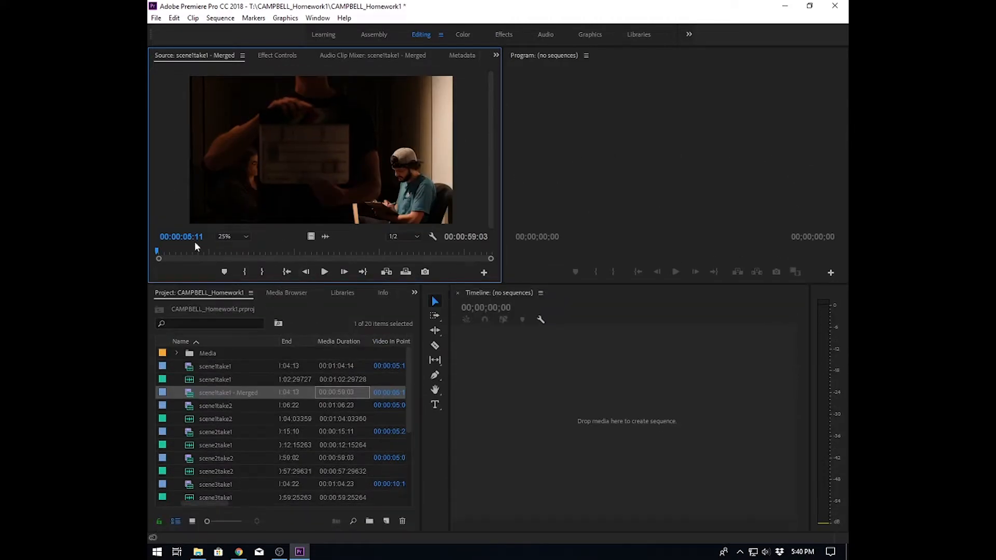
pyautogui.click(325, 272)
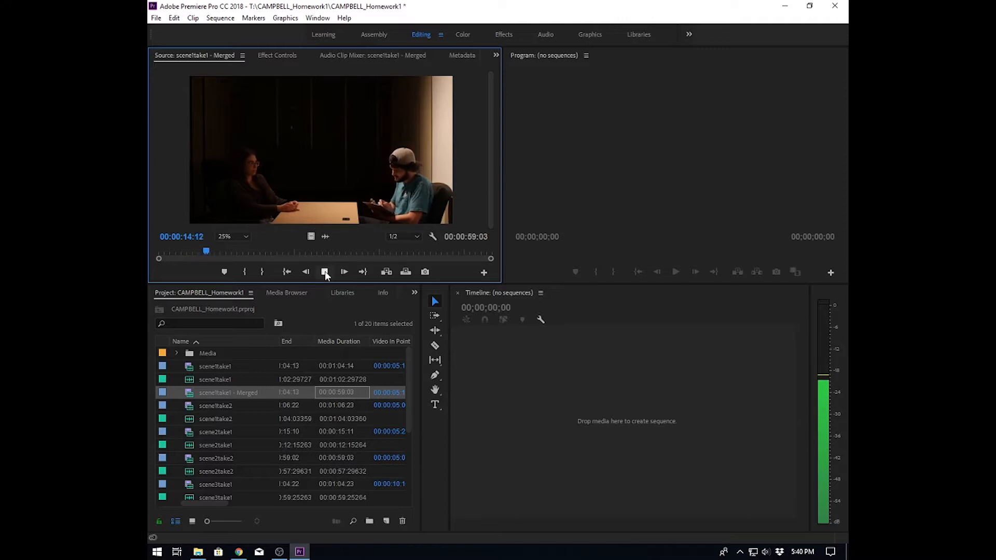
pyautogui.click(325, 271)
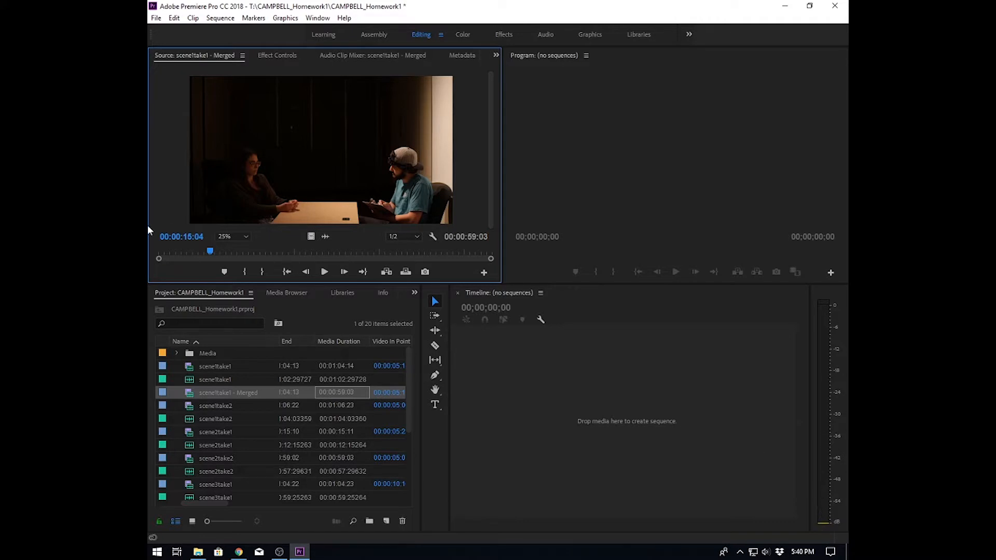
pyautogui.moveTo(213, 283); pyautogui.dragTo(228, 184)
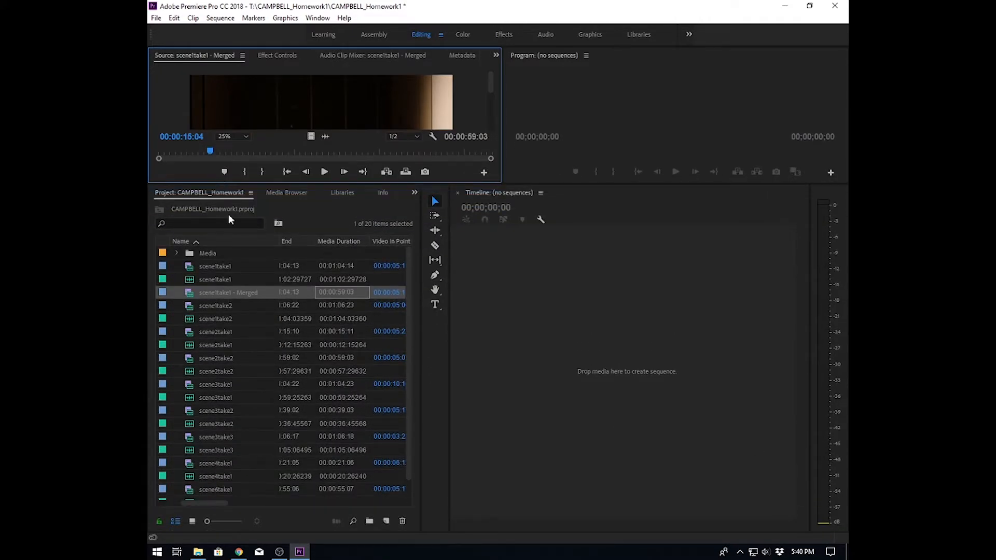
# - Merge the scene1take2 video and audio clips synchronized on In Points
pyautogui.click(217, 306)
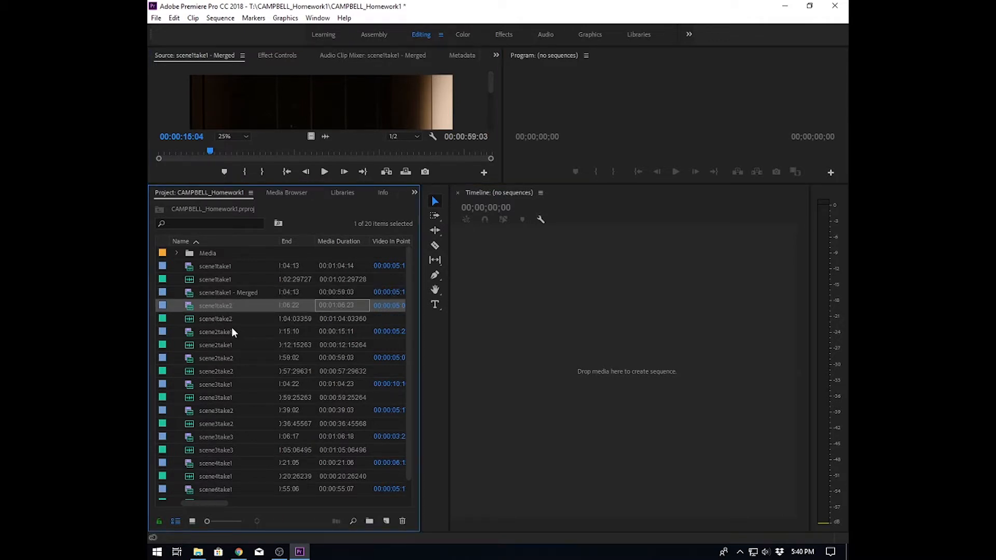
pyautogui.keyDown('ctrl'); pyautogui.click(217, 319); pyautogui.keyUp('ctrl')
pyautogui.rightClick(217, 319)
pyautogui.click(223, 473)
pyautogui.click(513, 368)
# - Merge the scene2take1 video and audio clips synchronized on In Points, removing audio from the AV clip
pyautogui.click(216, 346)
pyautogui.keyDown('ctrl'); pyautogui.click(207, 358); pyautogui.keyUp('ctrl')
pyautogui.rightClick(189, 358)
pyautogui.click(223, 289)
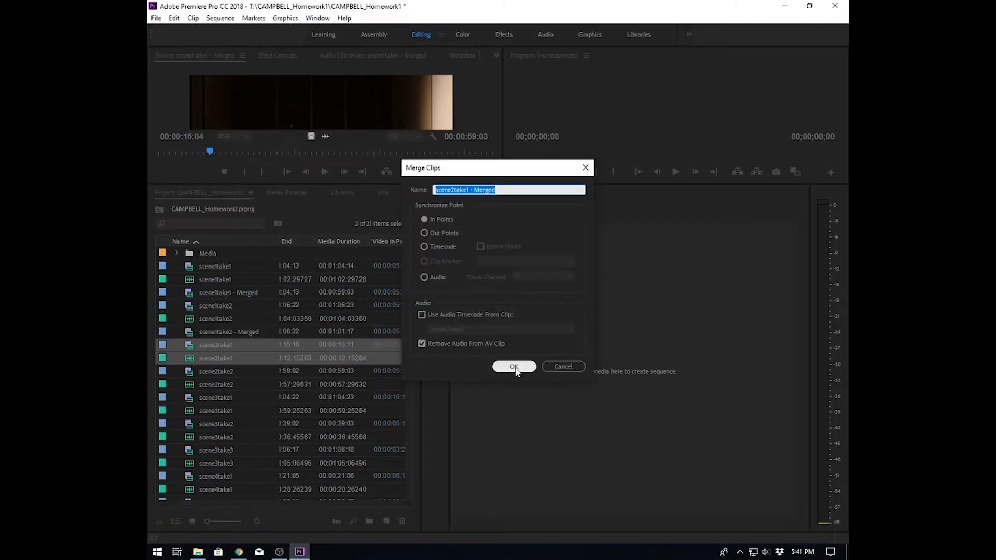
pyautogui.click(514, 367)
# - Merge the scene2take2 video and audio clips synchronized on In Points
pyautogui.click(190, 384)
pyautogui.keyDown('ctrl'); pyautogui.click(189, 397); pyautogui.keyUp('ctrl')
pyautogui.rightClick(187, 385)
pyautogui.click(229, 318)
pyautogui.click(513, 366)
# - Merge the scene3take1 video and audio clips synchronized on In Points
pyautogui.click(189, 424)
pyautogui.keyDown('ctrl'); pyautogui.click(189, 436); pyautogui.keyUp('ctrl')
pyautogui.rightClick(187, 424)
pyautogui.click(223, 355)
pyautogui.click(514, 366)
# - Merge the scene3take2 video and audio clips synchronized on In Points
pyautogui.click(188, 398)
pyautogui.keyDown('ctrl'); pyautogui.click(188, 410); pyautogui.keyUp('ctrl')
pyautogui.rightClick(187, 398)
pyautogui.click(256, 327)
pyautogui.click(513, 366)
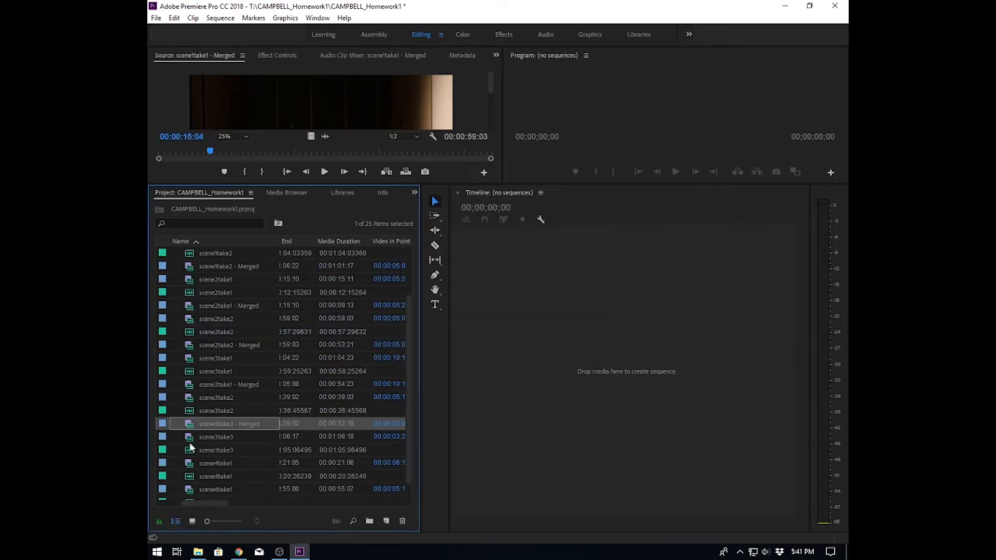
# - Merge the scene3take3 video and audio clips into one merged clip
pyautogui.click(189, 437)
pyautogui.keyDown('ctrl'); pyautogui.click(188, 451); pyautogui.keyUp('ctrl')
pyautogui.rightClick(187, 437)
pyautogui.click(260, 366)
# - Merge the scene4take1 video and audio clips synchronized on In Points, removing audio from the AV clip
pyautogui.click(189, 451)
pyautogui.keyDown('ctrl'); pyautogui.click(190, 463); pyautogui.keyUp('ctrl')
pyautogui.rightClick(190, 450)
pyautogui.click(246, 383)
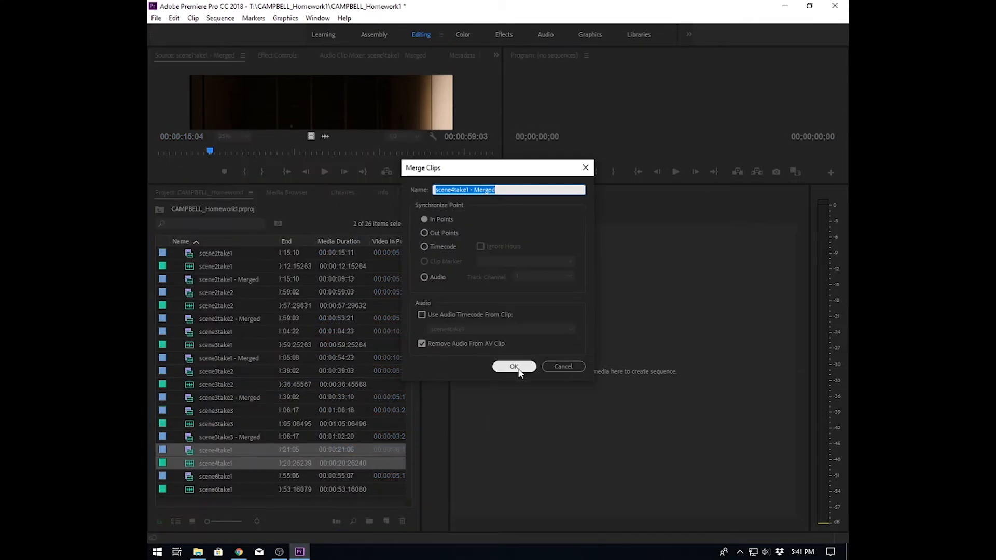
pyautogui.click(513, 366)
# - Merge the scene6take1 video and audio clips synchronized on In Points
pyautogui.click(189, 476)
pyautogui.keyDown('ctrl'); pyautogui.click(190, 489); pyautogui.keyUp('ctrl')
pyautogui.rightClick(189, 477)
pyautogui.click(247, 410)
pyautogui.click(514, 367)
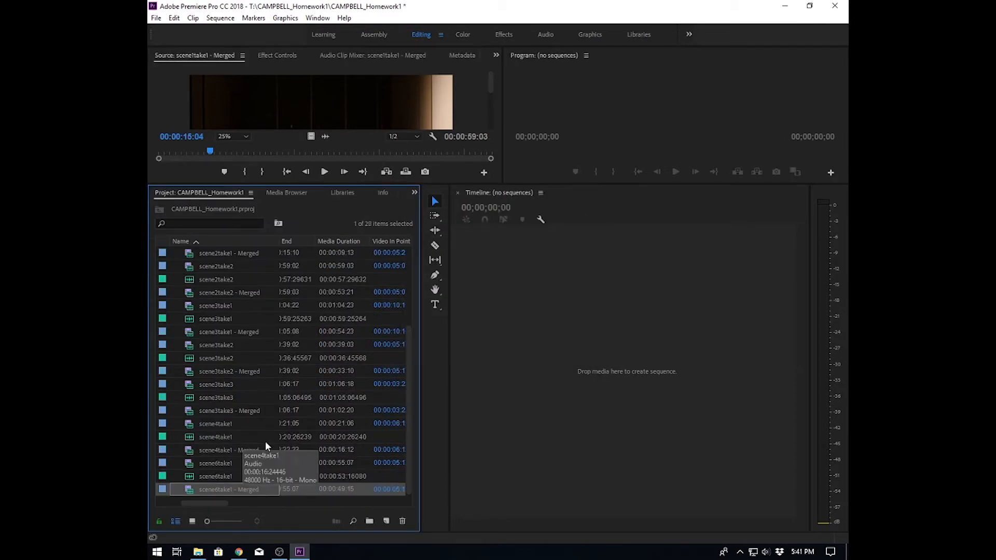
# - Sort the project items by audio info and move all 18 original unmerged clips into the Media bin
pyautogui.scroll(5, 241, 472)
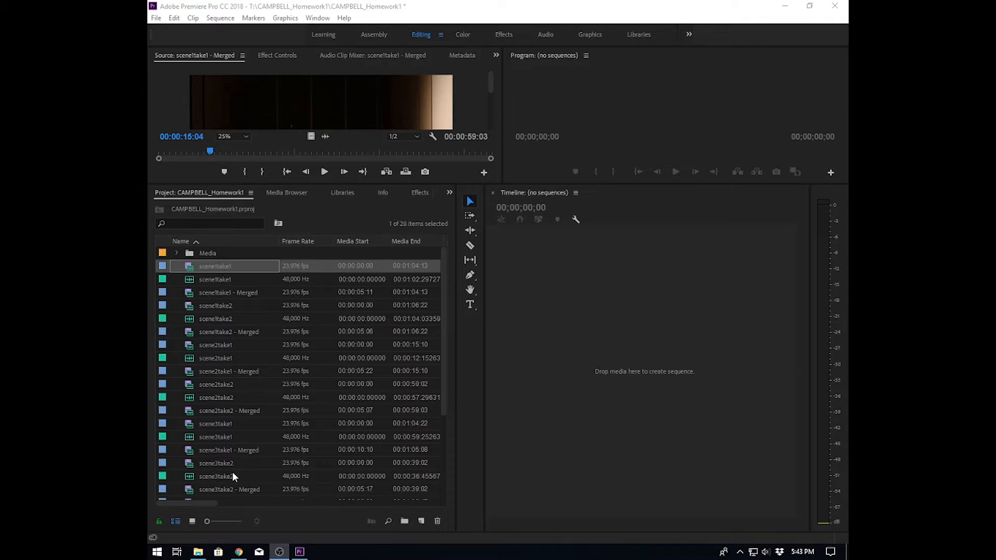
pyautogui.moveTo(202, 502); pyautogui.dragTo(316, 504)
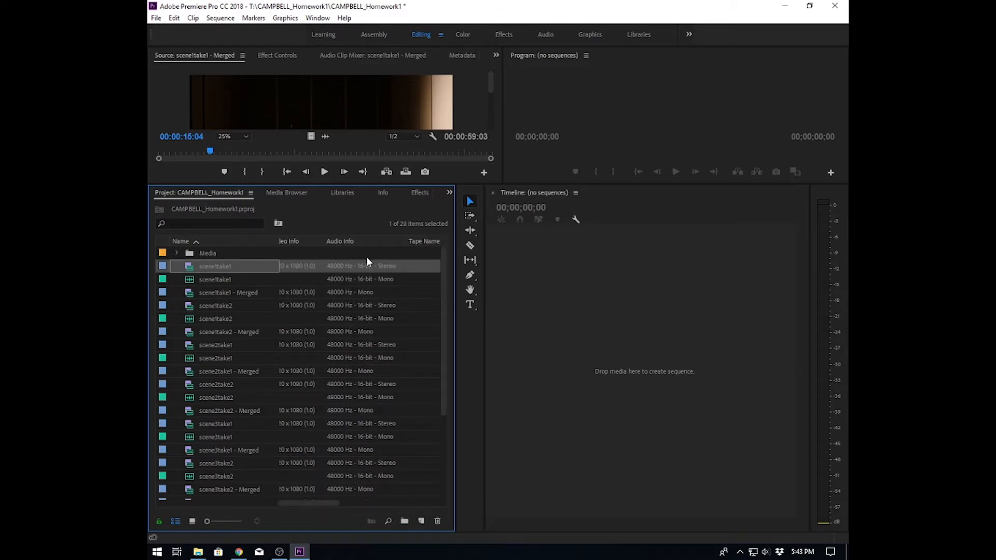
pyautogui.click(345, 241)
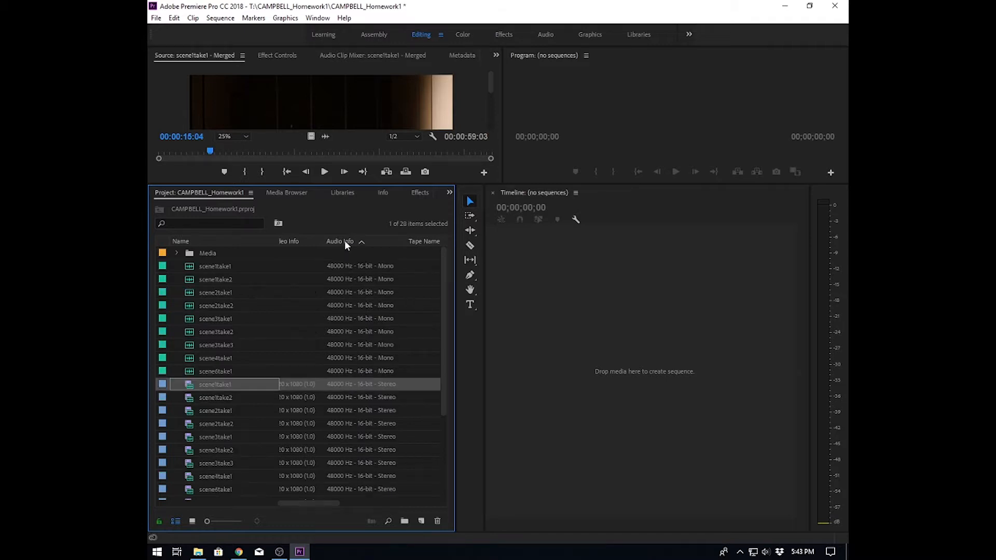
pyautogui.scroll(-3, 239, 421)
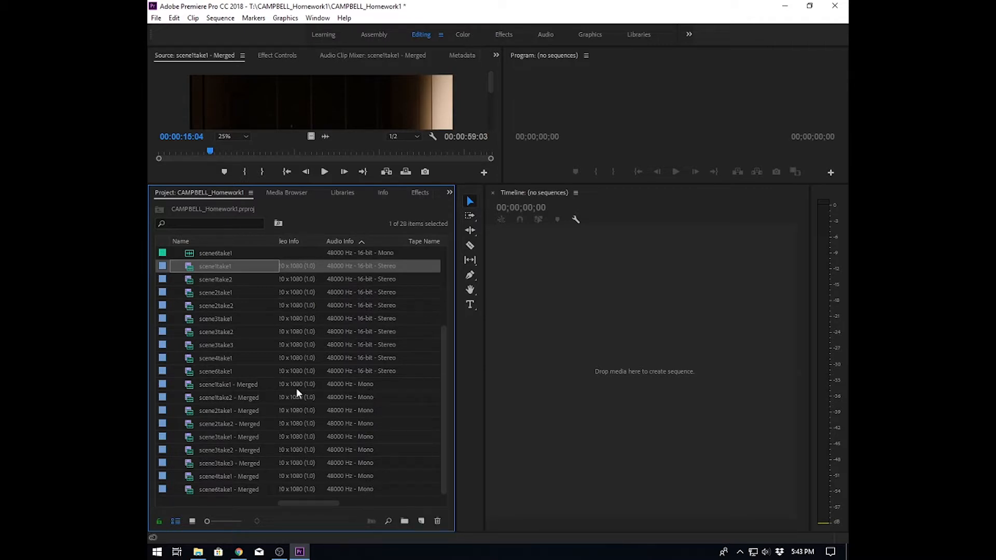
pyautogui.click(209, 372)
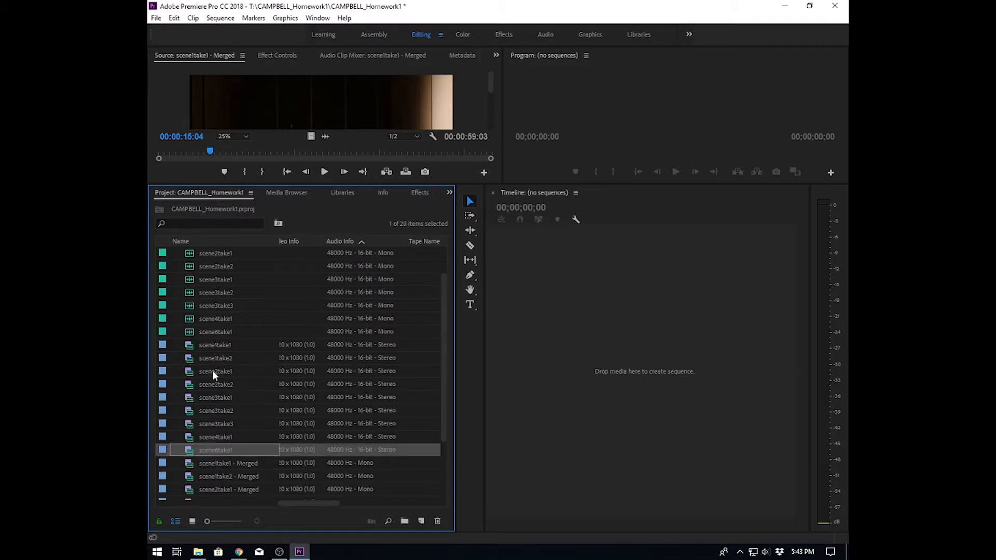
pyautogui.keyDown('shift'); pyautogui.click(222, 266); pyautogui.keyUp('shift')
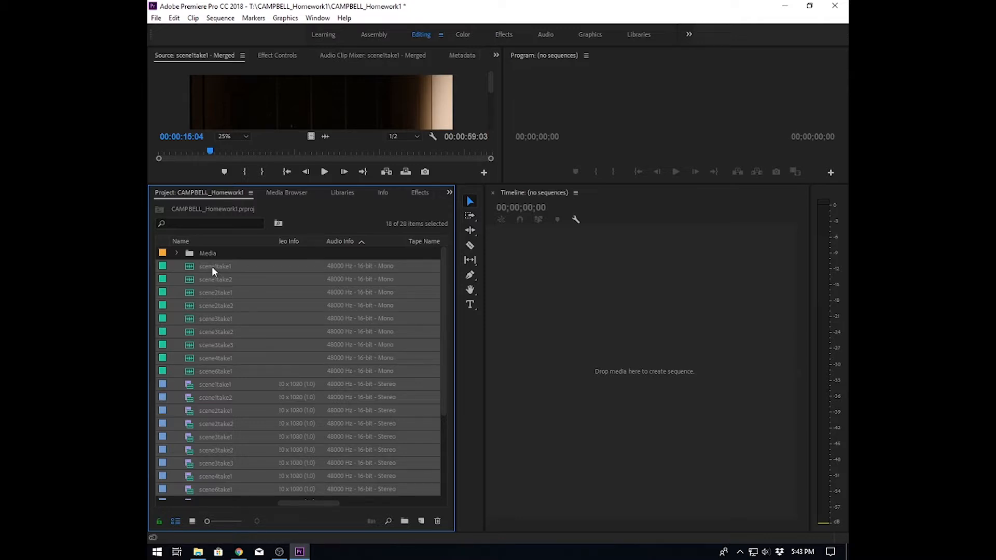
pyautogui.moveTo(213, 266); pyautogui.dragTo(210, 254)
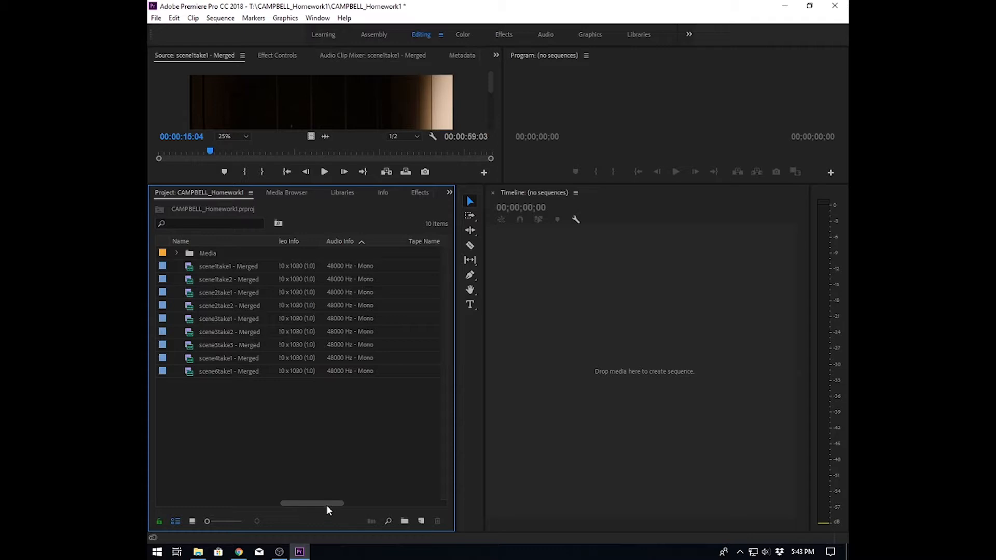
# - Create a new sequence with the Digital SLR 1080p DSLR 1080p24 preset, named with the student's surname followed by _Homework1
pyautogui.hscroll(5, 322, 499)
pyautogui.moveTo(357, 503); pyautogui.dragTo(147, 510)
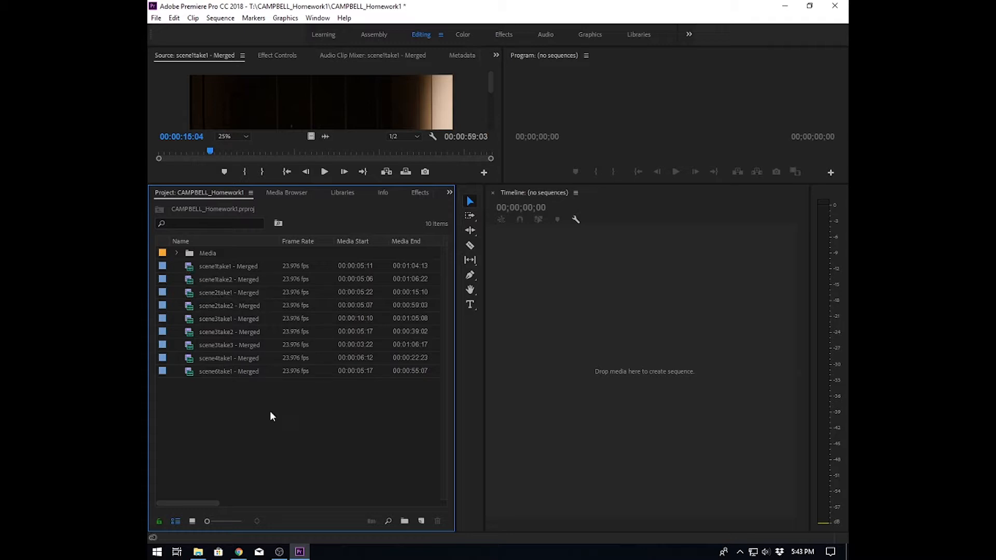
pyautogui.click(421, 521)
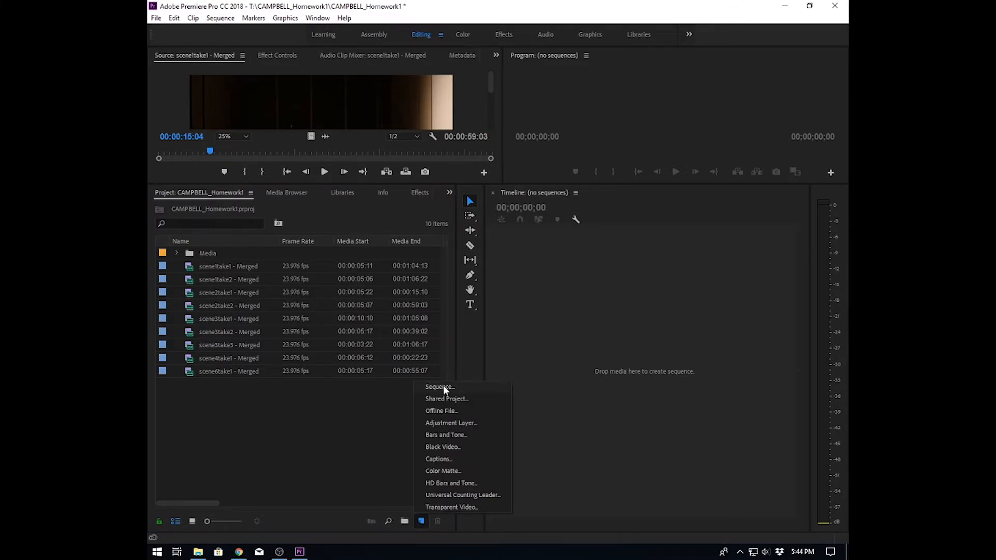
pyautogui.click(444, 390)
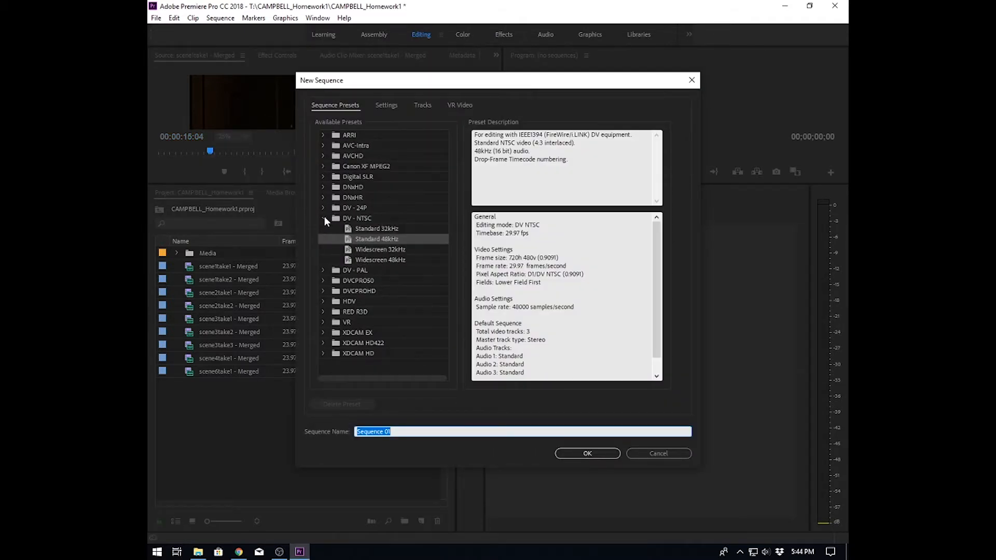
pyautogui.click(323, 177)
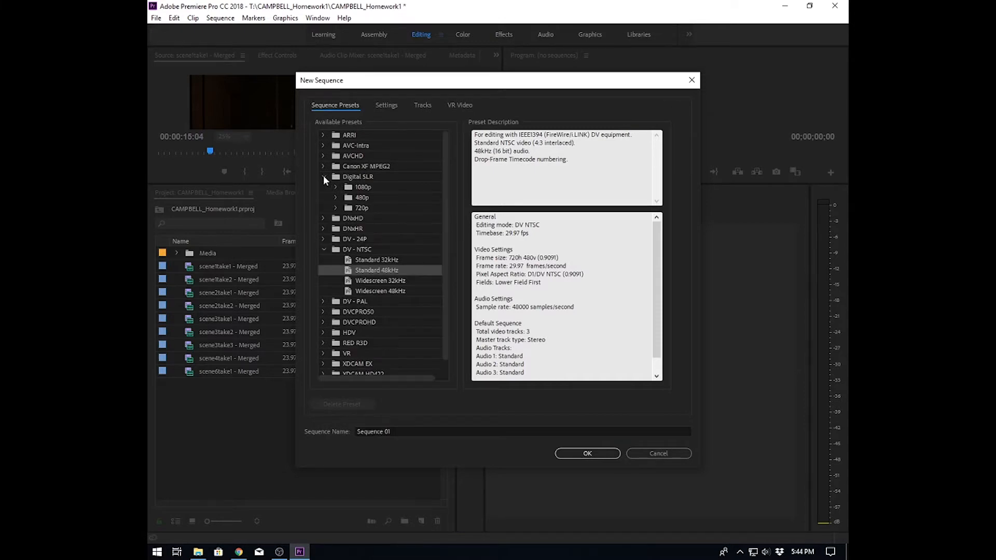
pyautogui.click(335, 186)
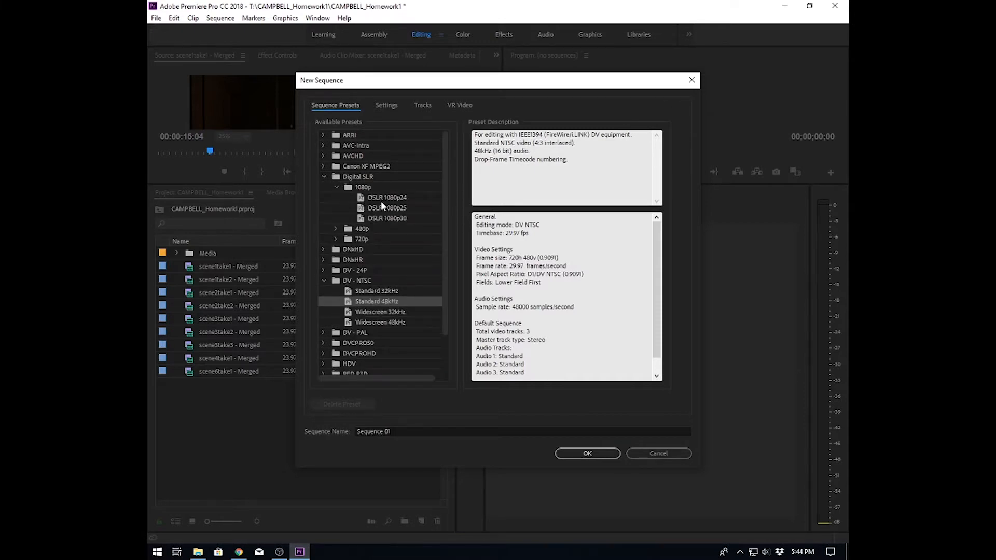
pyautogui.click(395, 199)
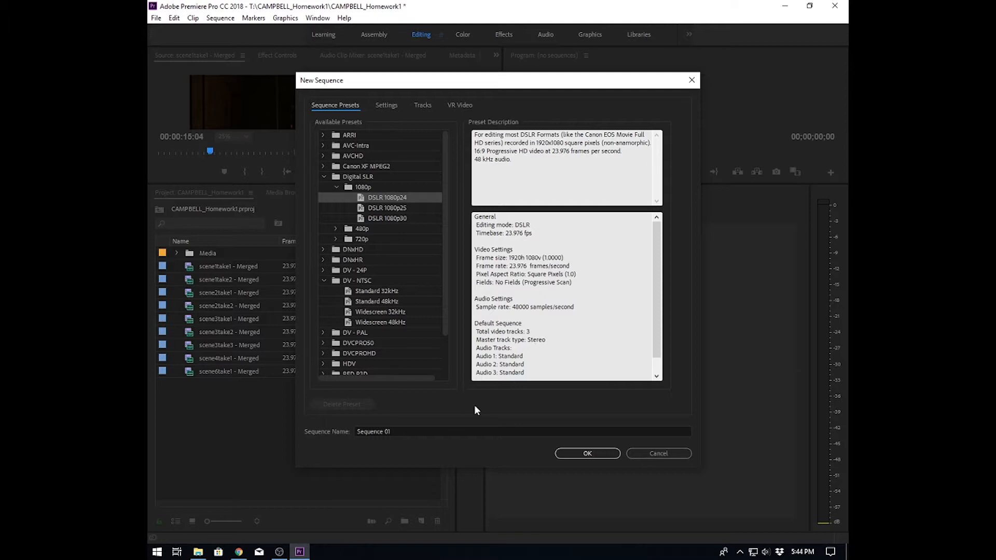
pyautogui.click(400, 433)
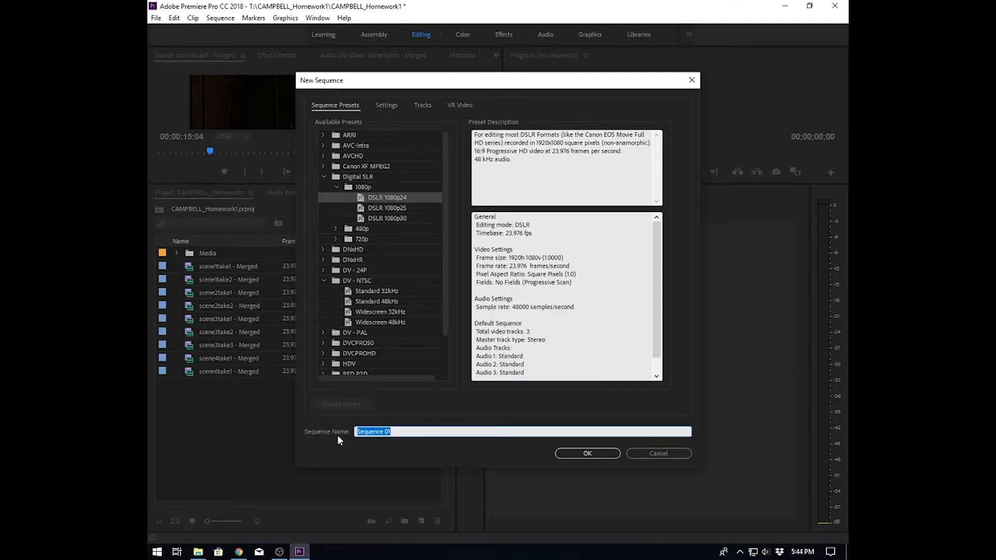
pyautogui.write('CAMPBELL_Homework1')
pyautogui.click(601, 456)
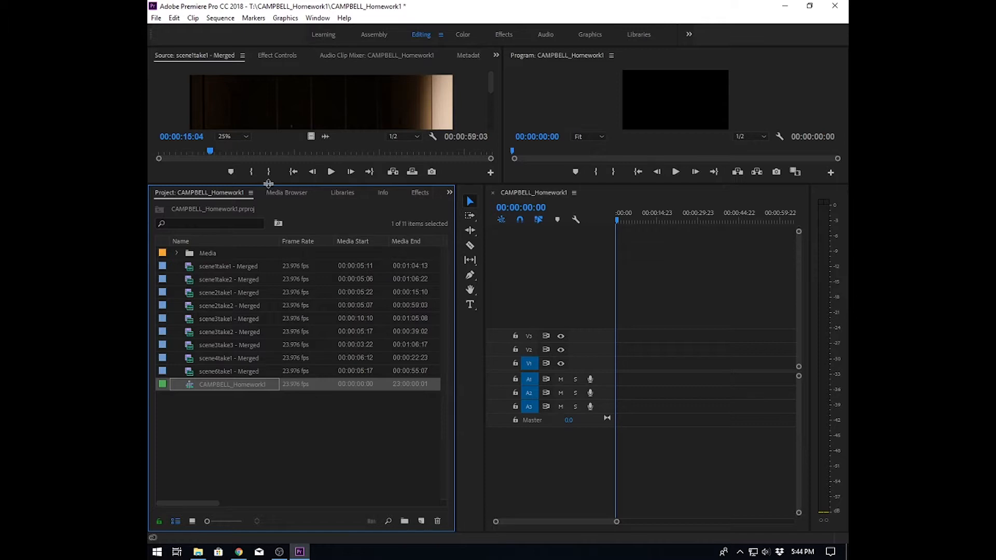
# - Set In and Out points on the scene1take1 merged clip and place it at the start of the sequence
pyautogui.moveTo(268, 186); pyautogui.dragTo(269, 268)
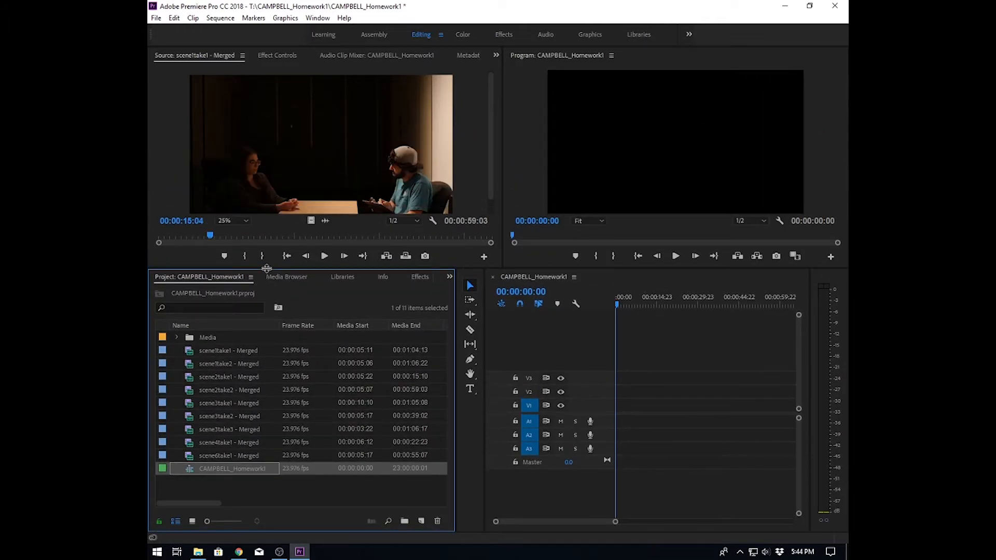
pyautogui.click(191, 353)
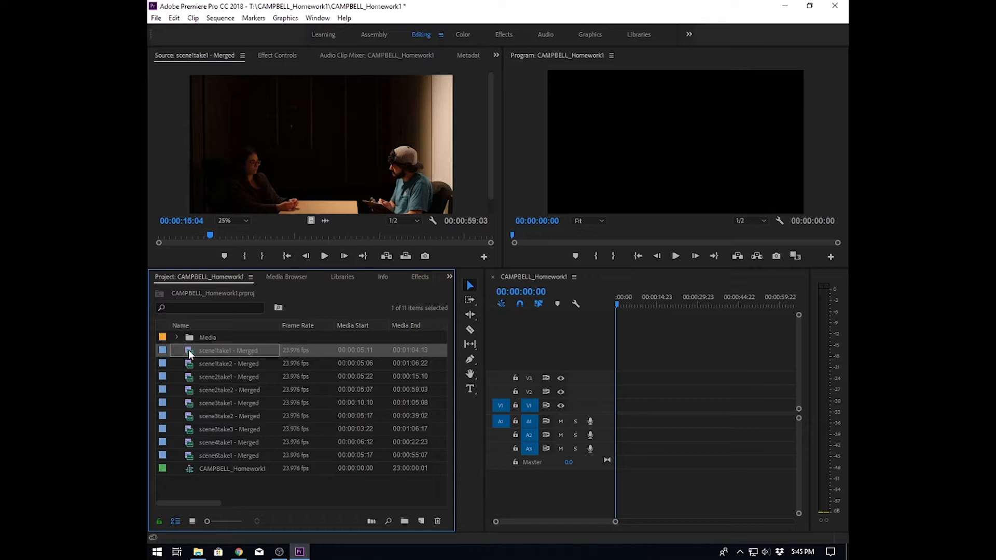
pyautogui.click(262, 172)
pyautogui.moveTo(208, 235); pyautogui.dragTo(148, 239)
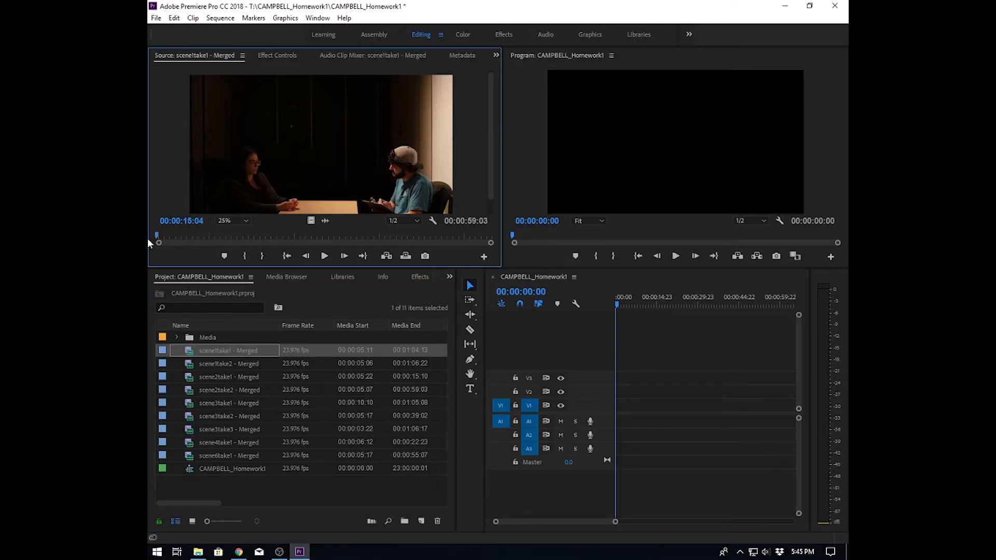
pyautogui.click(324, 256)
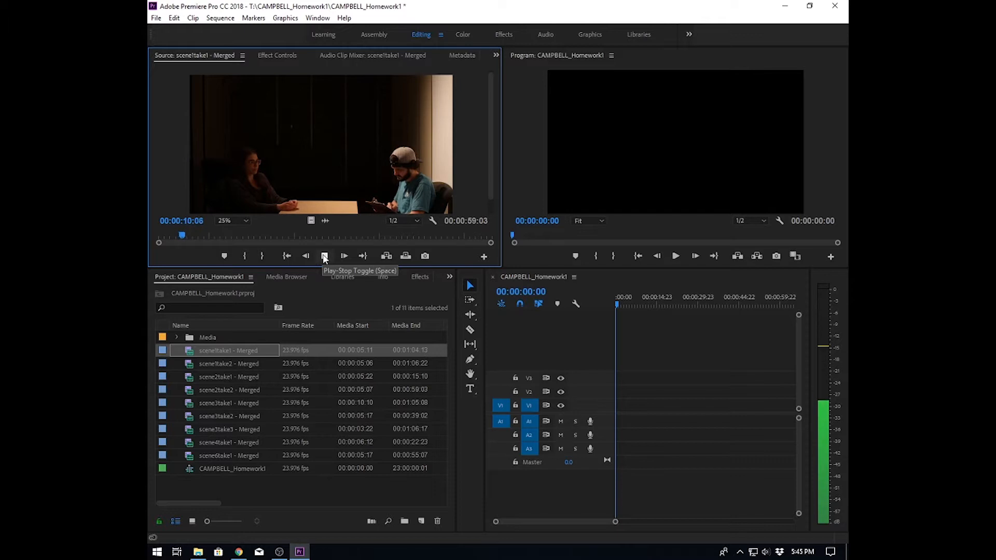
pyautogui.click(324, 256)
pyautogui.click(183, 237)
pyautogui.moveTo(183, 238); pyautogui.dragTo(184, 236)
pyautogui.click(245, 256)
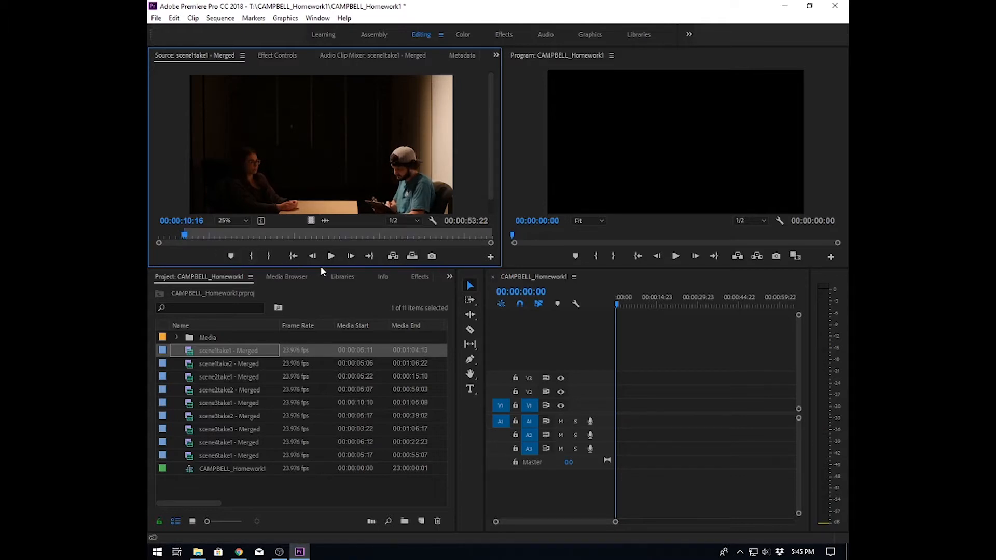
pyautogui.click(331, 256)
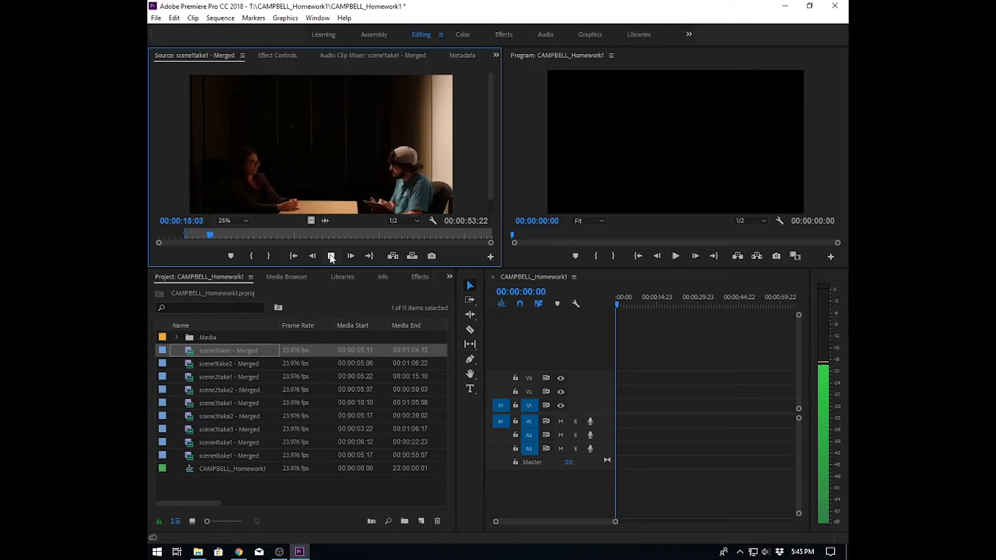
pyautogui.click(331, 256)
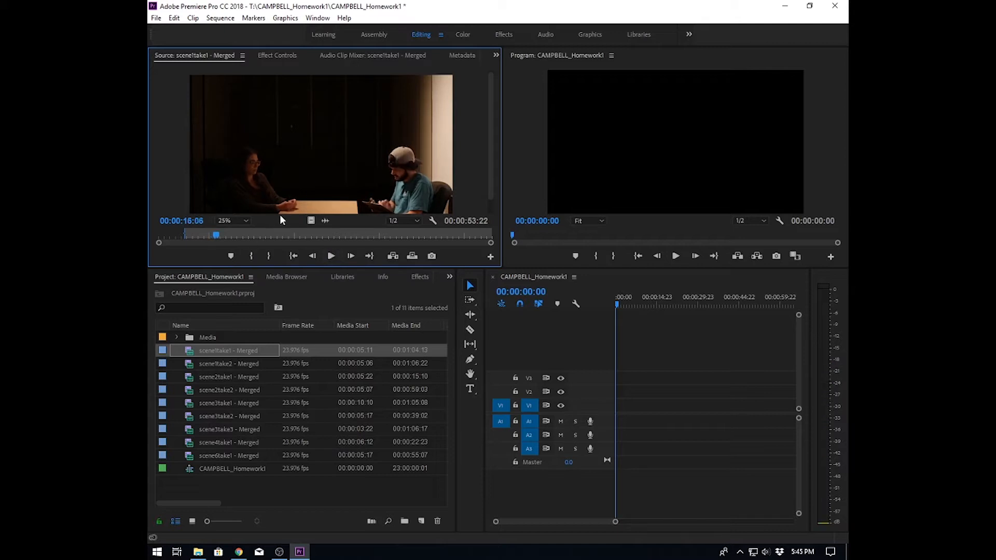
pyautogui.click(268, 256)
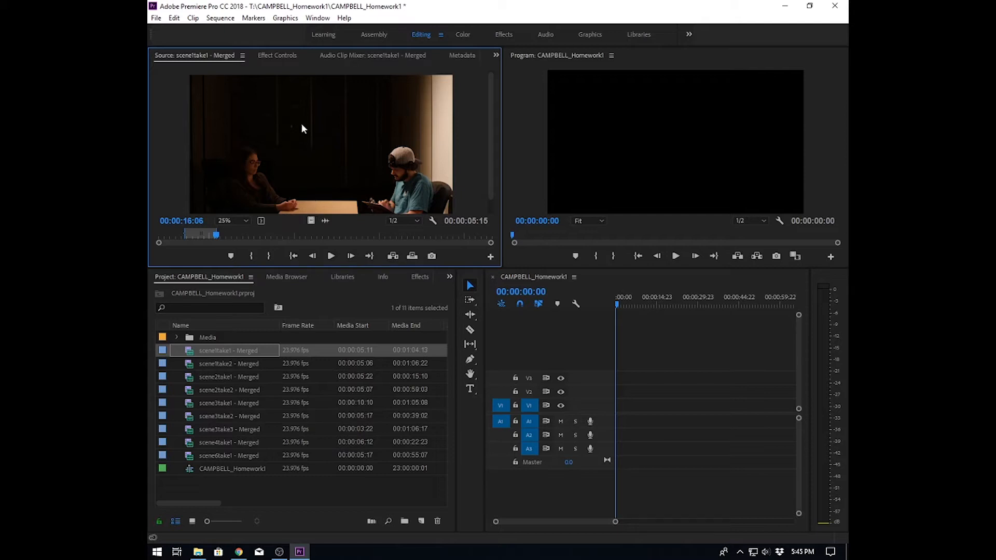
pyautogui.moveTo(530, 340); pyautogui.dragTo(623, 411)
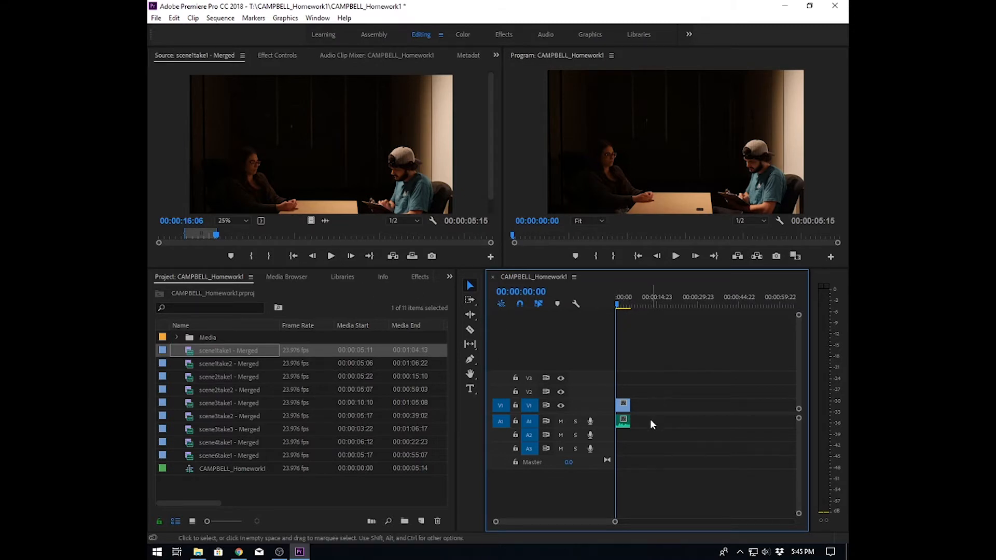
# - Preview the merged clips, then mark In and Out on the scene2take2 merged clip and add it to the sequence
pyautogui.doubleClick(190, 364)
pyautogui.doubleClick(190, 378)
pyautogui.click(325, 256)
pyautogui.doubleClick(190, 390)
pyautogui.click(324, 256)
pyautogui.click(325, 256)
pyautogui.click(622, 304)
pyautogui.press('space')
pyautogui.click(214, 236)
pyautogui.click(245, 256)
pyautogui.press('space')
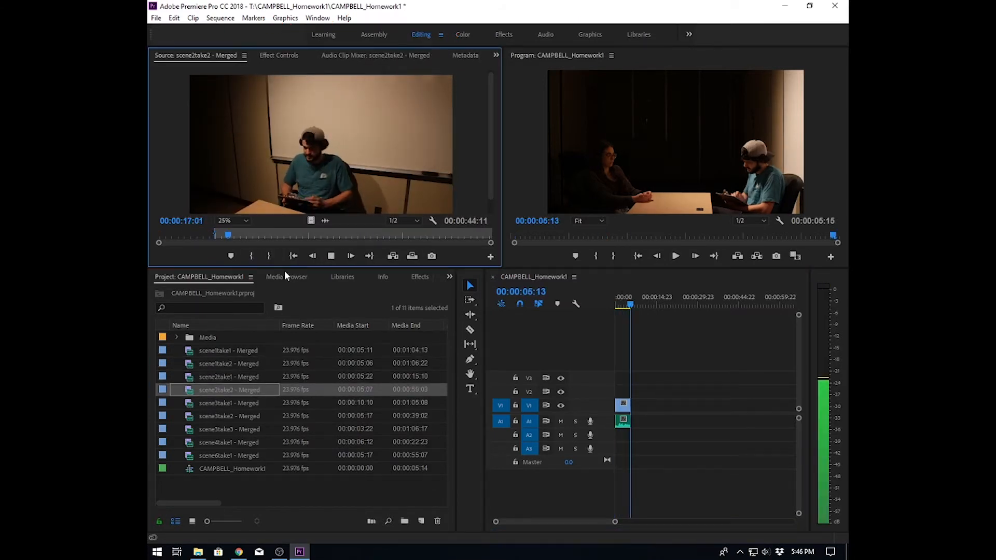
pyautogui.click(262, 256)
pyautogui.moveTo(321, 155); pyautogui.dragTo(632, 405)
# - Mark In and Out on the scene3take1 merged clip and add it to the end of the sequence
pyautogui.doubleClick(190, 403)
pyautogui.click(322, 256)
pyautogui.click(251, 256)
pyautogui.click(268, 256)
pyautogui.moveTo(320, 155); pyautogui.dragTo(649, 410)
# - Mark new In and Out points on the scene2take2 merged clip and add it to the sequence
pyautogui.doubleClick(190, 390)
pyautogui.click(324, 256)
pyautogui.click(251, 256)
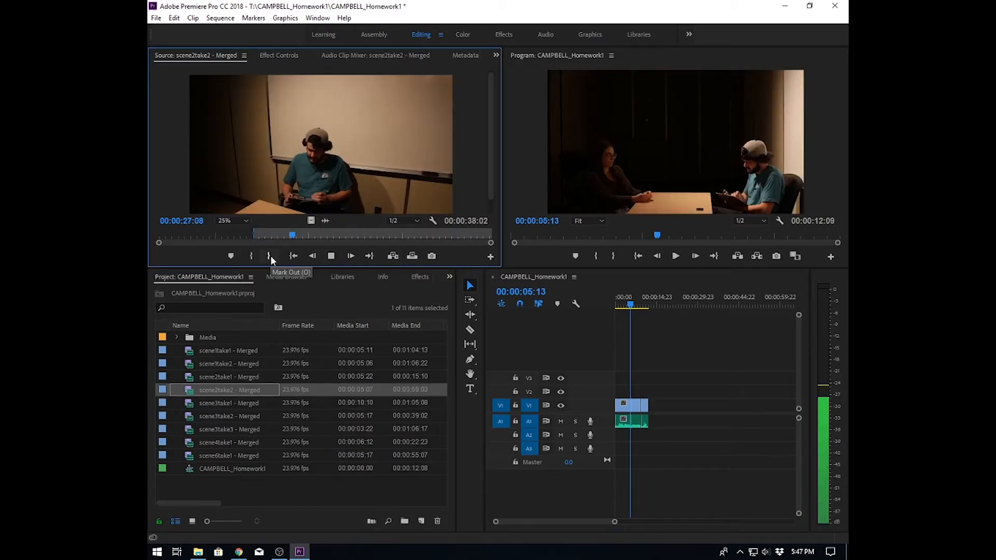
pyautogui.click(268, 256)
pyautogui.moveTo(320, 171); pyautogui.dragTo(651, 409)
# - Mark In and Out on the scene4take1 merged clip and drop it at the end of the sequence
pyautogui.doubleClick(190, 430)
pyautogui.doubleClick(190, 442)
pyautogui.click(245, 256)
pyautogui.click(268, 256)
pyautogui.moveTo(320, 155); pyautogui.dragTo(686, 417)
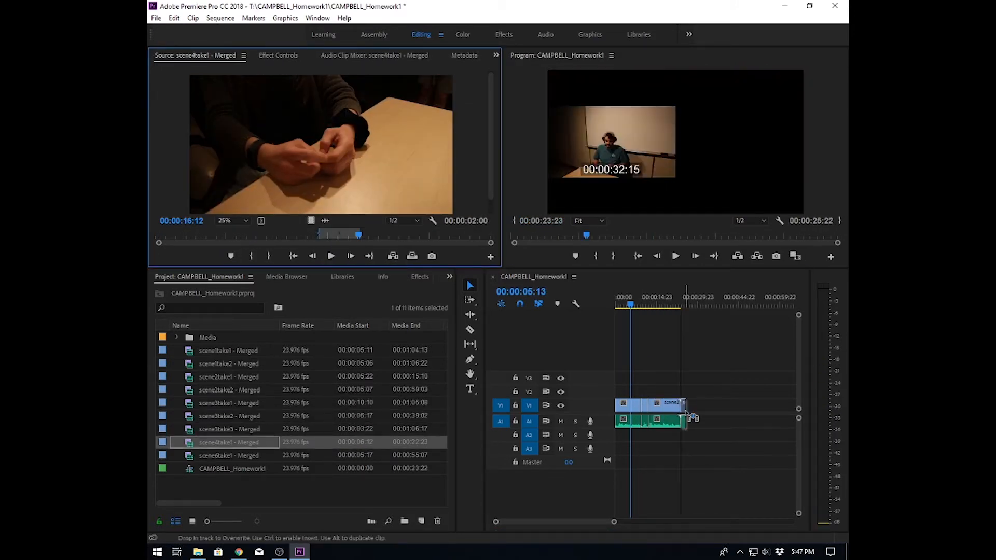
# - Preview other takes, then mark In and Out on the scene1take2 merged clip and append it to the sequence
pyautogui.doubleClick(190, 456)
pyautogui.click(318, 239)
pyautogui.doubleClick(189, 403)
pyautogui.click(325, 255)
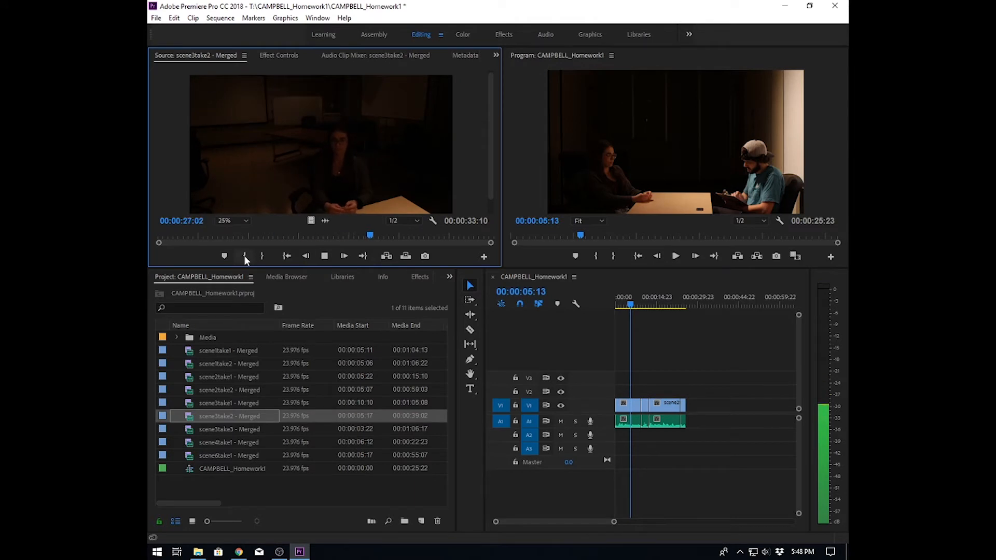
pyautogui.doubleClick(190, 363)
pyautogui.click(331, 256)
pyautogui.click(251, 256)
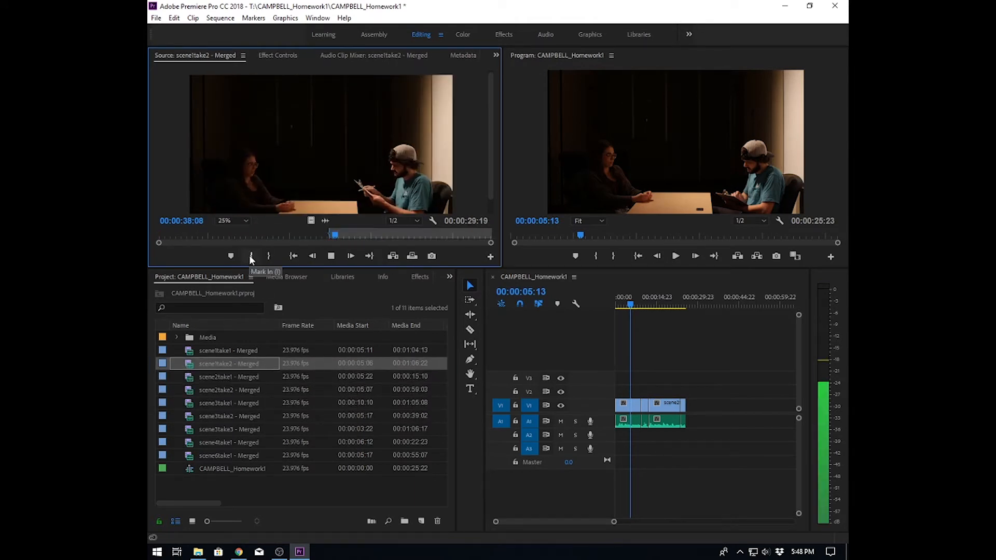
pyautogui.click(268, 256)
pyautogui.moveTo(320, 156); pyautogui.dragTo(686, 410)
# - Open the scene3take3 merged clip, mark In and Out points, and add it to the end of the sequence
pyautogui.doubleClick(190, 416)
pyautogui.doubleClick(213, 429)
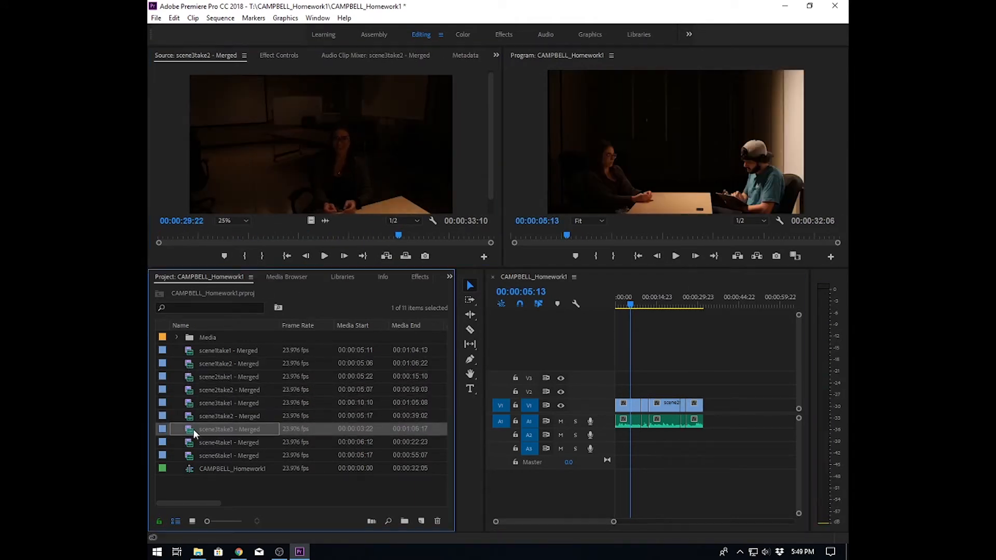
pyautogui.click(245, 256)
pyautogui.click(262, 255)
pyautogui.moveTo(321, 156); pyautogui.dragTo(715, 410)
# - Mark In and Out on the scene1take2 merged clip and append it to the end of the sequence
pyautogui.doubleClick(200, 363)
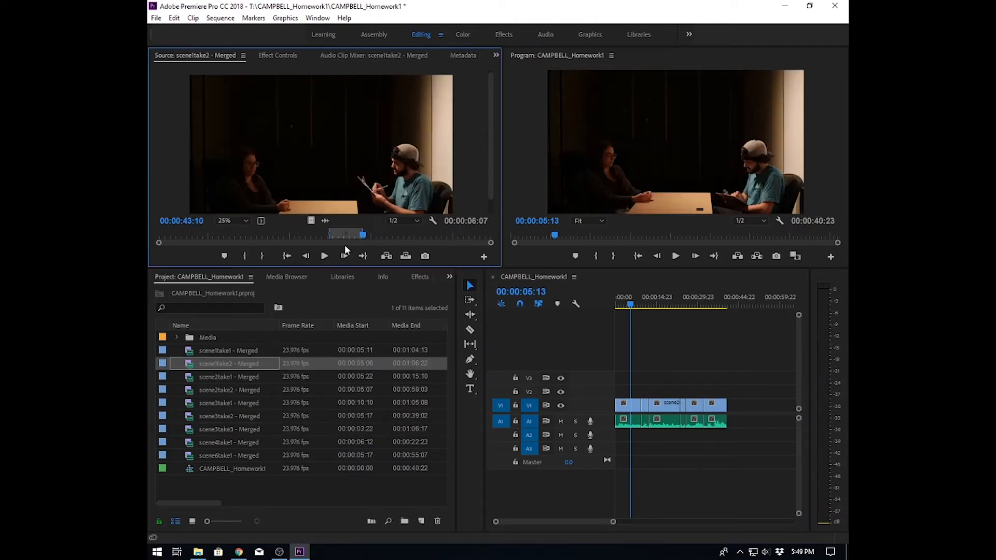
pyautogui.click(251, 256)
pyautogui.click(268, 256)
pyautogui.moveTo(321, 156); pyautogui.dragTo(726, 410)
# - Play the sequence and delete an unwanted clip from the middle of the timeline
pyautogui.press('space')
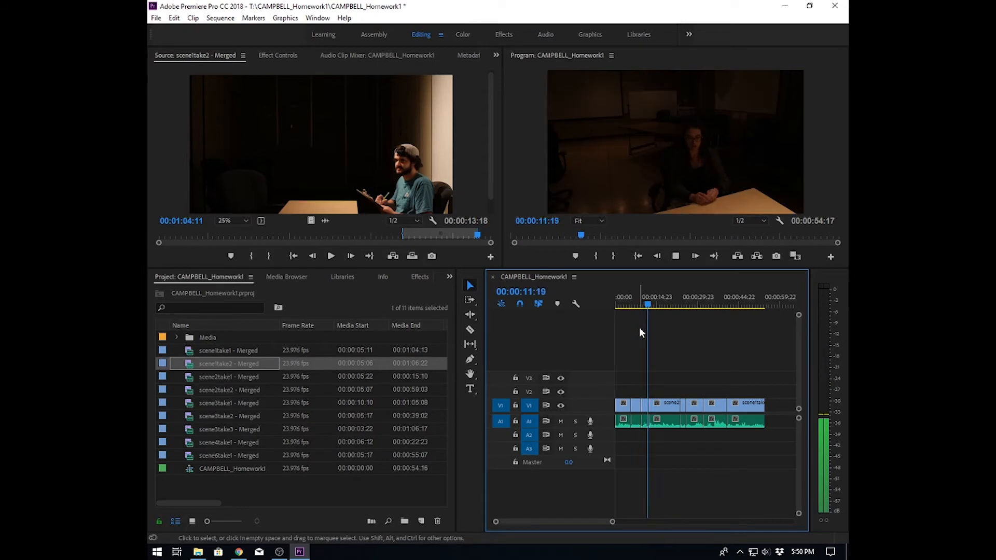
pyautogui.press('space')
pyautogui.press('=')
pyautogui.press('=')
pyautogui.rightClick(661, 404)
pyautogui.rightClick(672, 407)
pyautogui.click(666, 421)
pyautogui.press('Delete')
# - Play back the edited portion of the sequence and return to its start
pyautogui.click(636, 301)
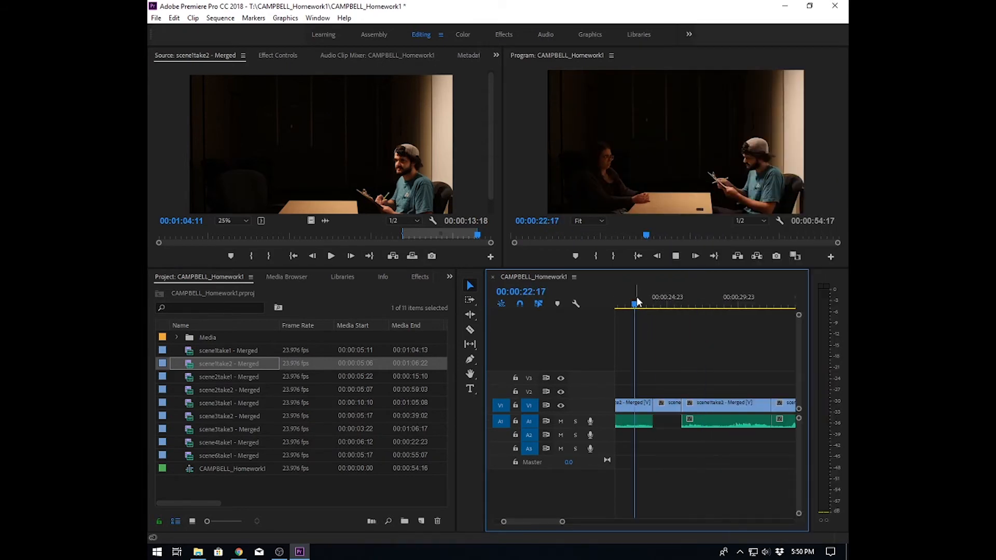
pyautogui.press('space')
pyautogui.press('space')
pyautogui.moveTo(660, 407); pyautogui.dragTo(664, 407)
pyautogui.click(653, 305)
pyautogui.press('space')
pyautogui.press('space')
pyautogui.press('-')
pyautogui.press('-')
pyautogui.press('-')
pyautogui.press('space')
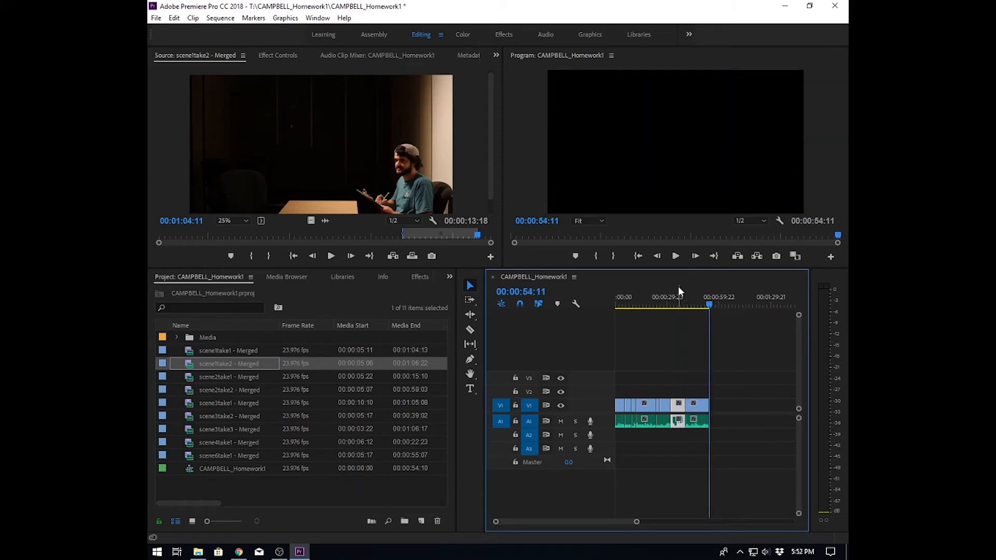
pyautogui.press('Home')
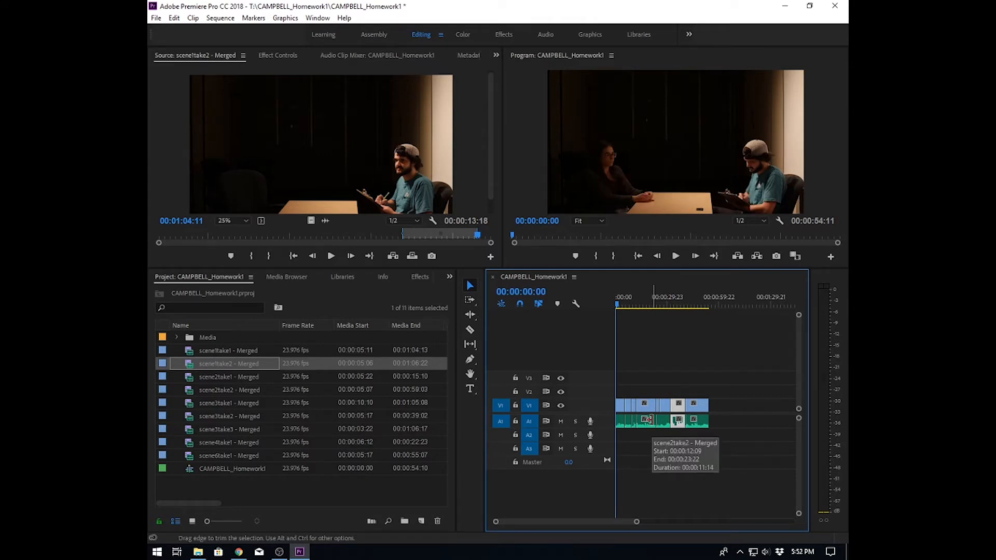
# - Create a new Universal Counting Leader at 1920×1080, 23.976 fps, 48000 Hz with the default leader setup
pyautogui.click(423, 521)
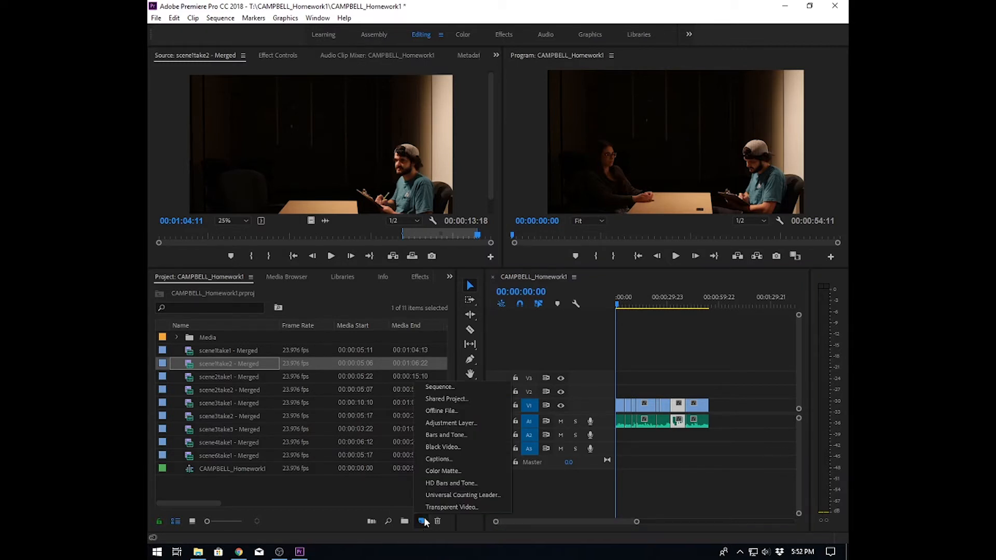
pyautogui.click(447, 495)
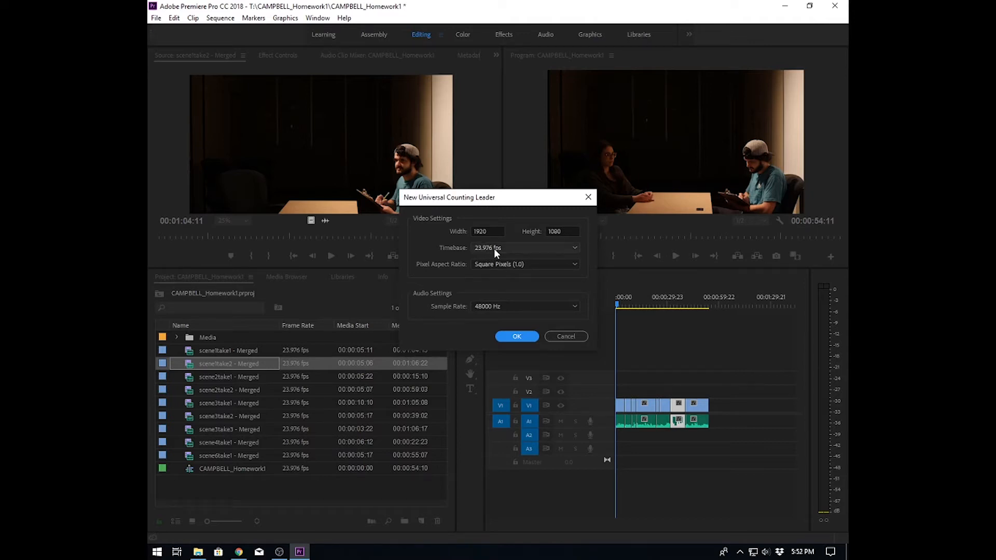
pyautogui.click(517, 337)
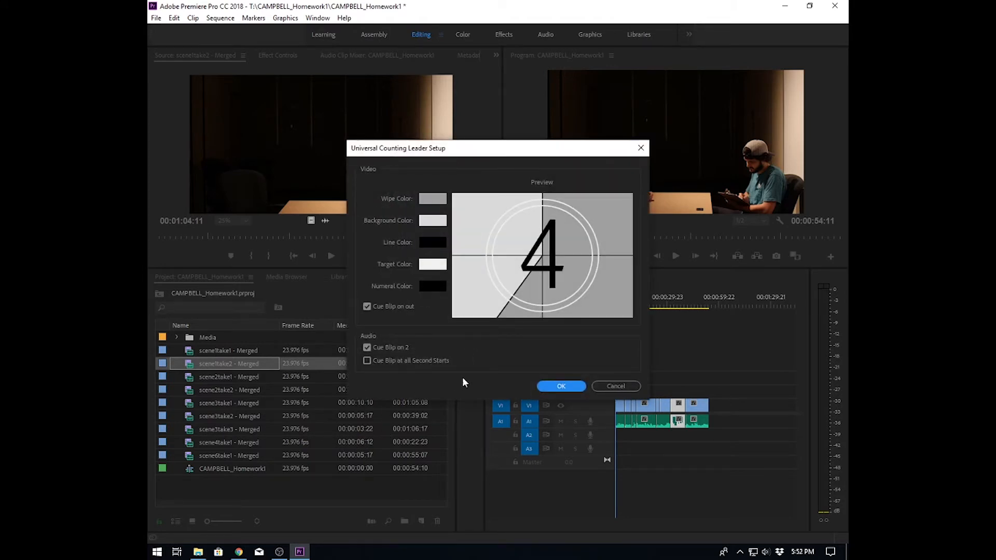
pyautogui.click(561, 386)
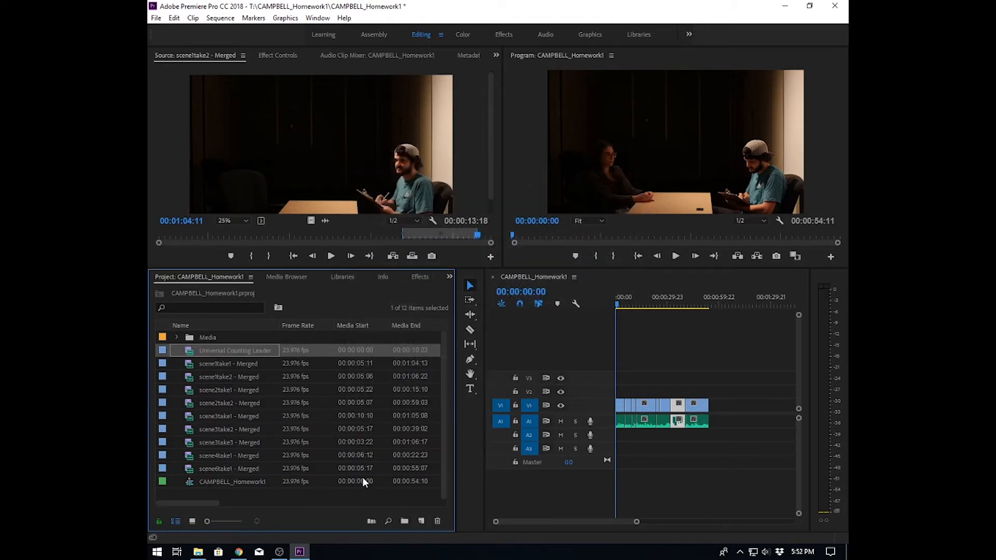
# - Insert the Universal Counting Leader at the very start of the sequence, shifting the existing clips later
pyautogui.moveTo(188, 353); pyautogui.dragTo(617, 413)
pyautogui.press('ctrl')
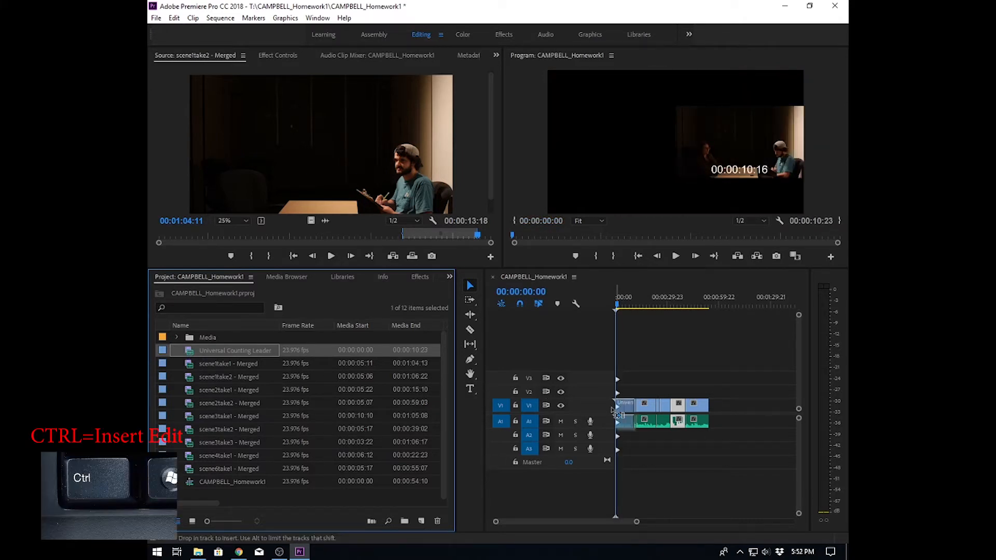
pyautogui.moveTo(616, 412); pyautogui.dragTo(611, 406)
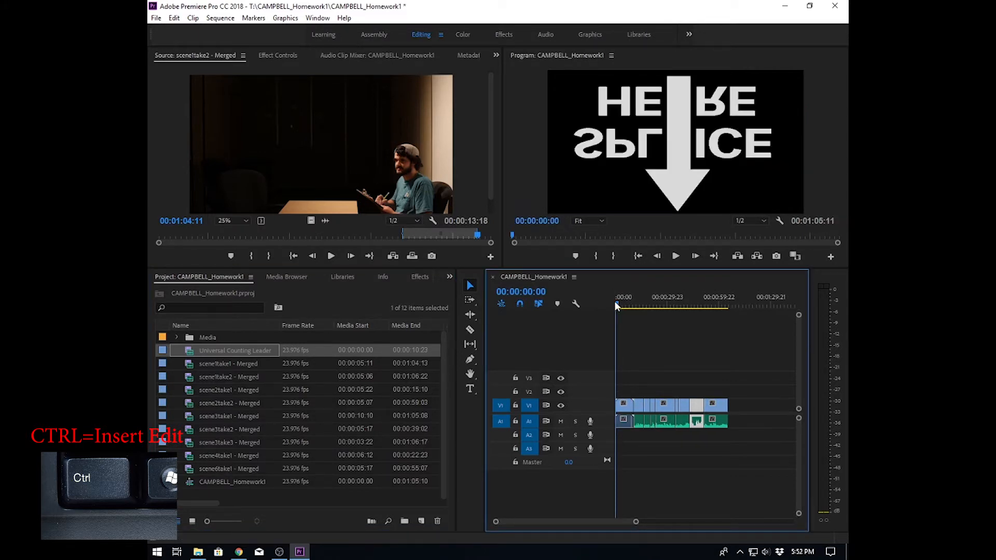
# - Create a new 1920×1080, 23.976 fps Black Video item
pyautogui.moveTo(617, 303); pyautogui.dragTo(636, 301)
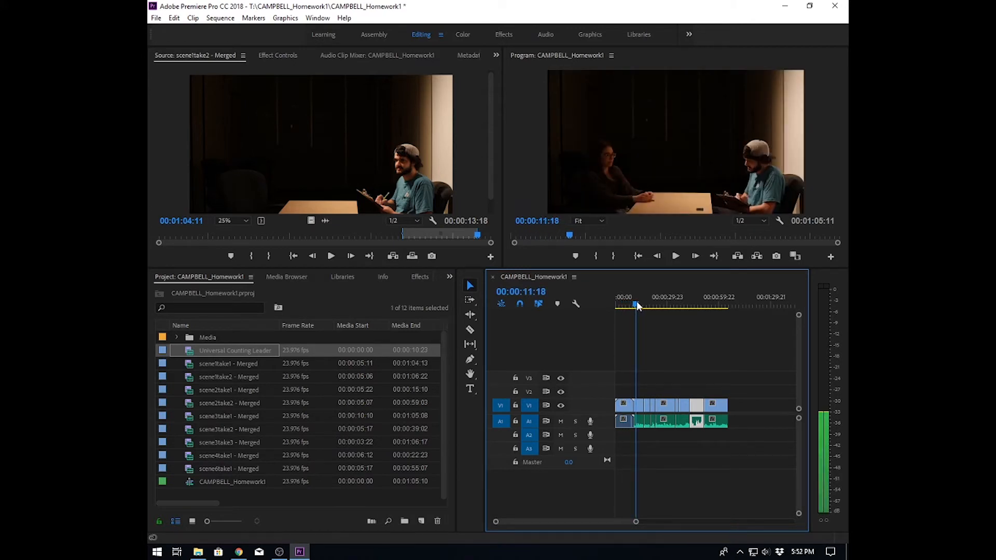
pyautogui.moveTo(636, 524); pyautogui.dragTo(605, 514)
pyautogui.moveTo(702, 305); pyautogui.dragTo(690, 302)
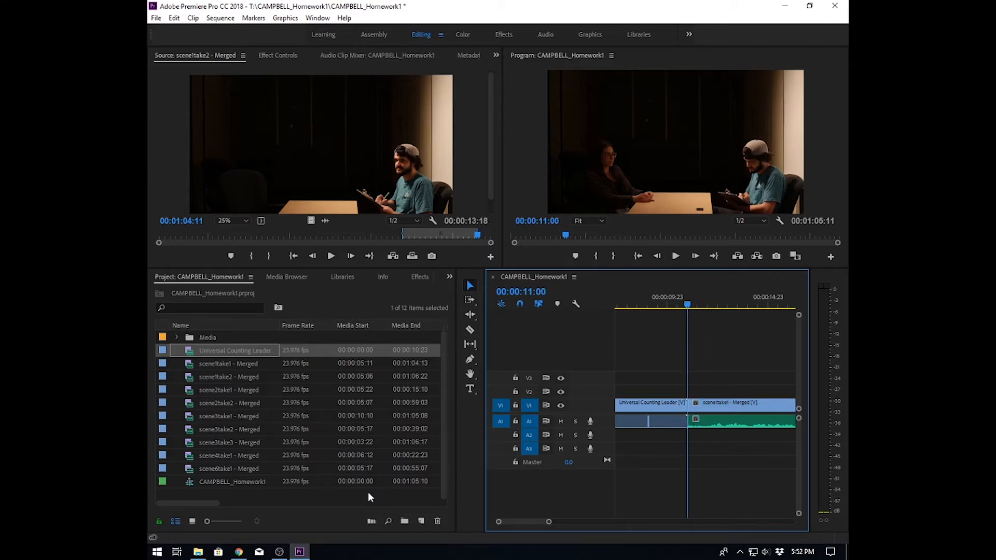
pyautogui.click(421, 521)
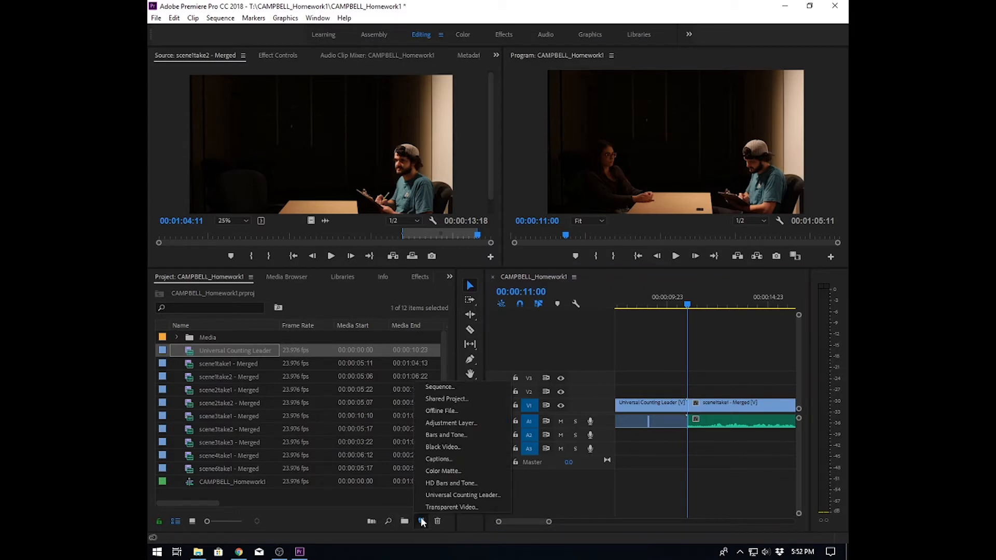
pyautogui.click(446, 448)
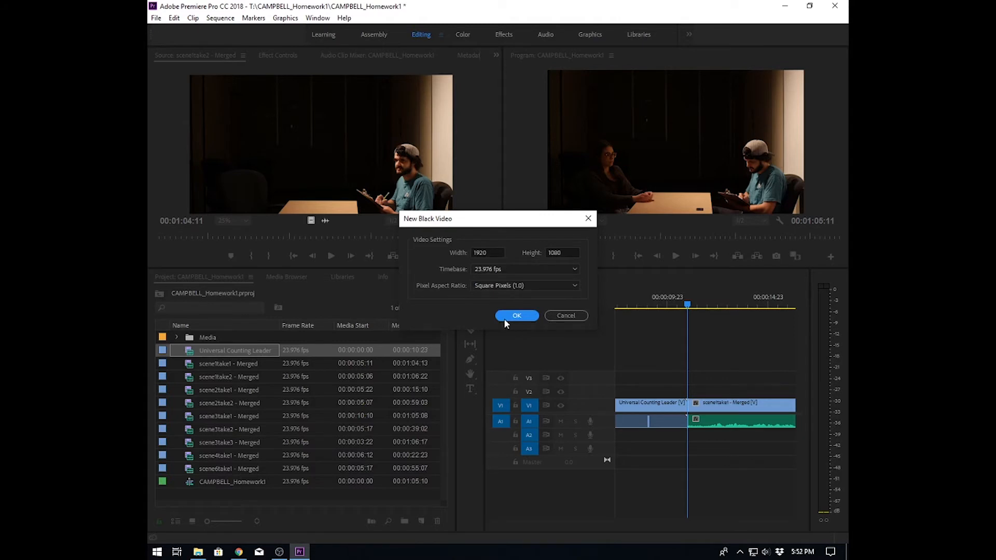
pyautogui.click(521, 317)
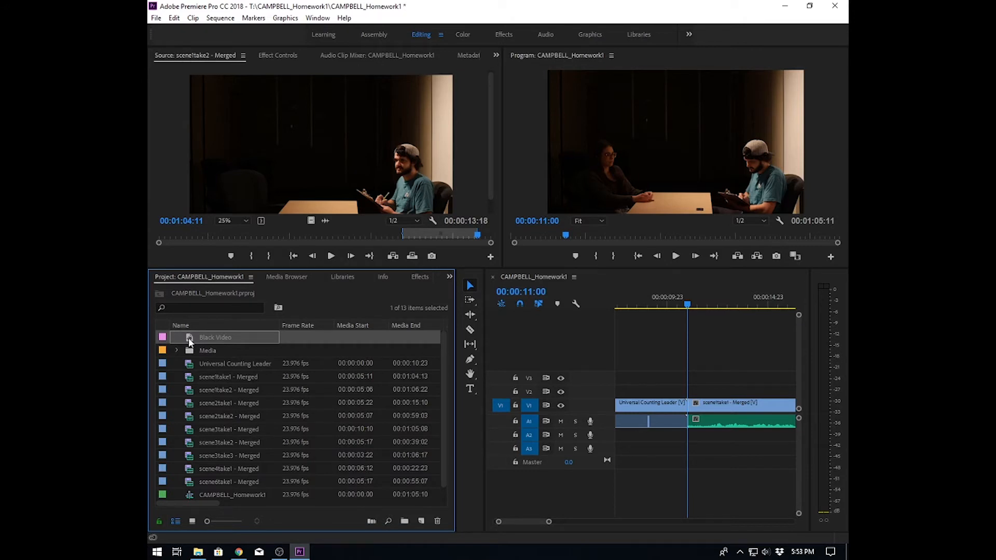
# - Open the Black Video in the source monitor and mark an Out point for a two-second duration
pyautogui.doubleClick(188, 336)
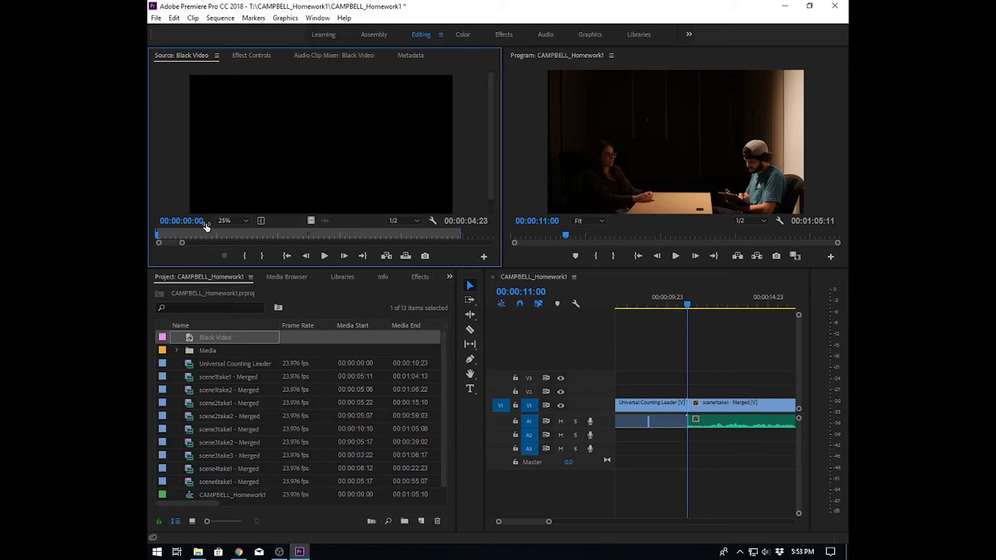
pyautogui.click(158, 235)
pyautogui.moveTo(278, 237); pyautogui.dragTo(276, 237)
pyautogui.click(263, 256)
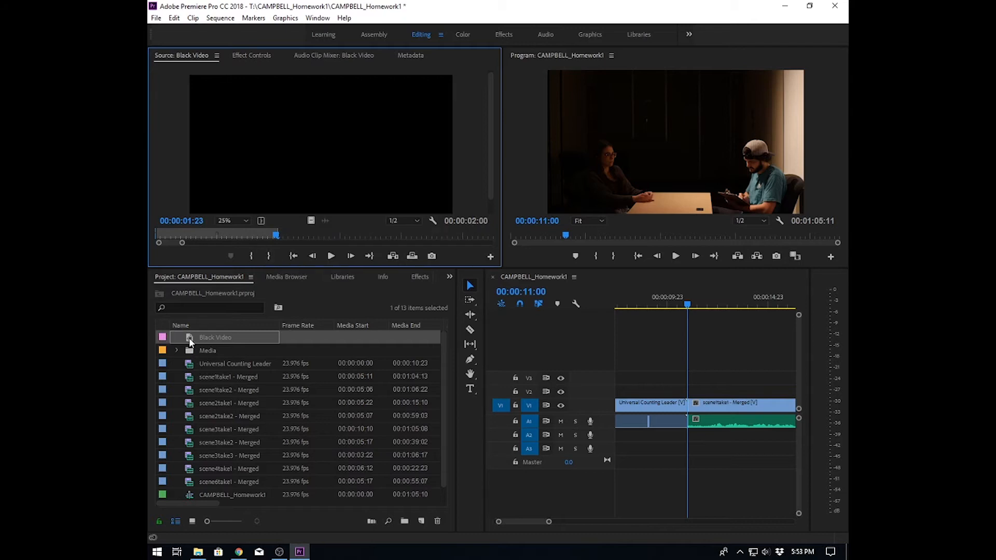
# - Insert the Black Video between the counting leader and the first scene clip
pyautogui.moveTo(188, 338); pyautogui.dragTo(695, 419)
pyautogui.press('ctrl')
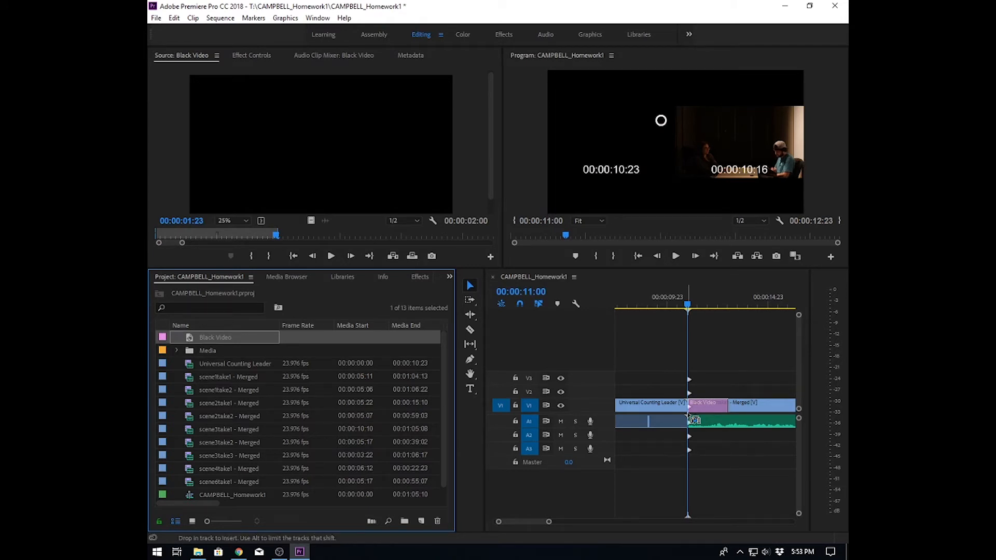
pyautogui.moveTo(695, 419); pyautogui.dragTo(695, 419)
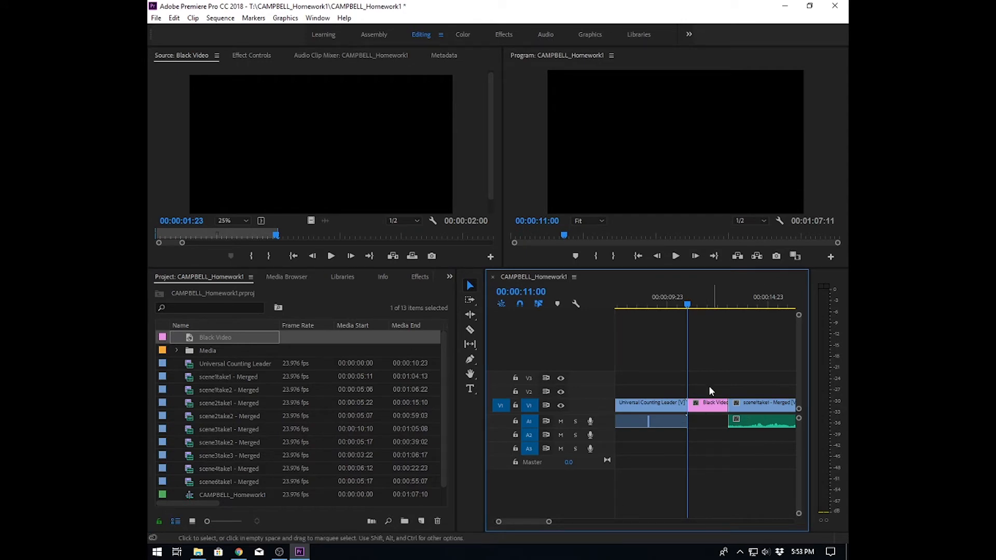
pyautogui.moveTo(688, 303); pyautogui.dragTo(715, 308)
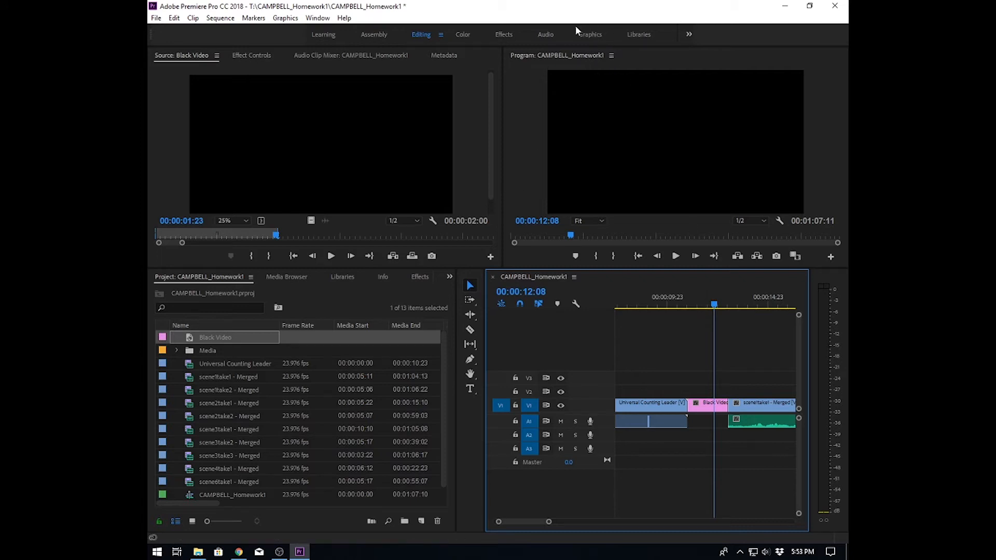
# - Switch to the Graphics workspace and insert the Basic Title template right after the black video
pyautogui.click(588, 33)
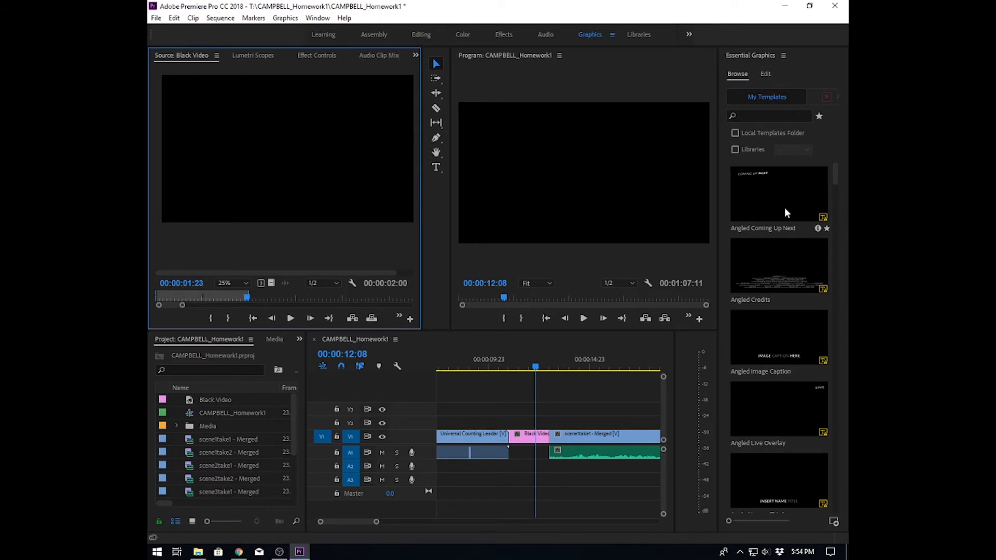
pyautogui.moveTo(834, 173); pyautogui.dragTo(835, 204)
pyautogui.click(759, 337)
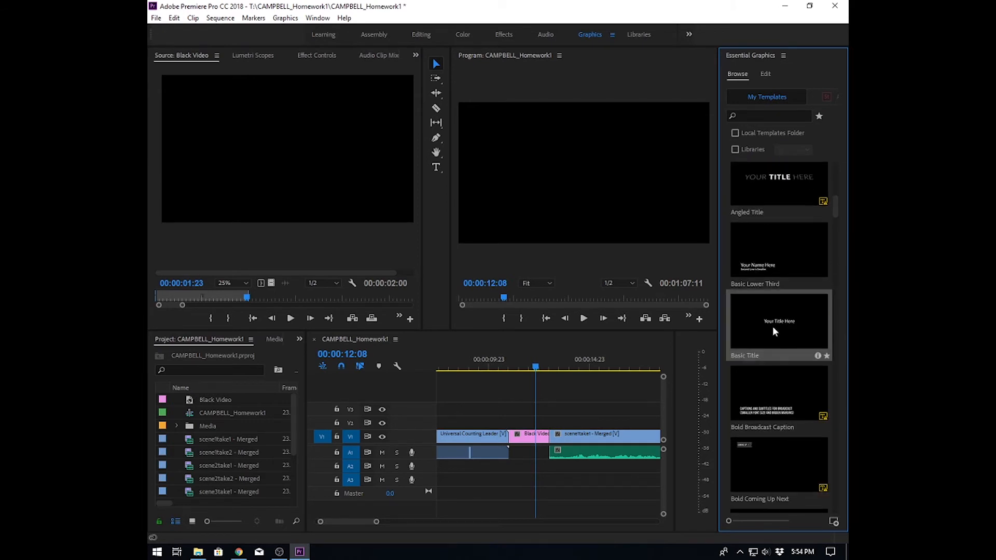
pyautogui.moveTo(774, 320); pyautogui.dragTo(557, 438)
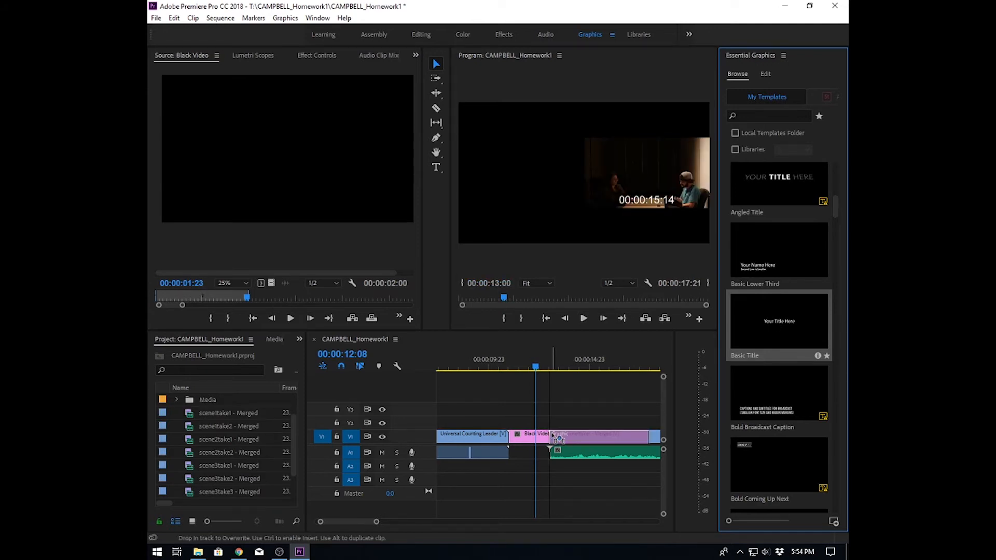
pyautogui.moveTo(558, 439); pyautogui.dragTo(559, 440)
pyautogui.press('ctrl')
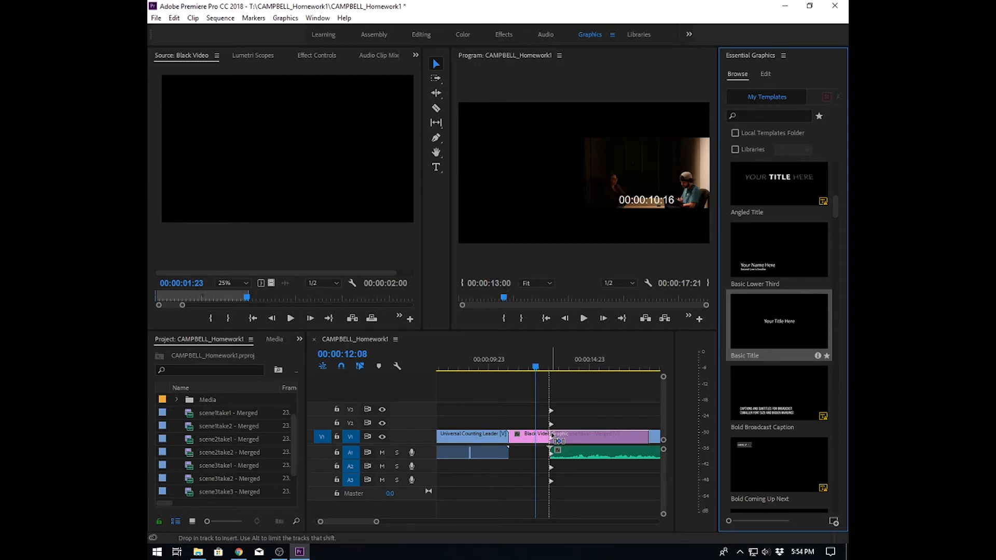
pyautogui.moveTo(558, 440); pyautogui.dragTo(558, 440)
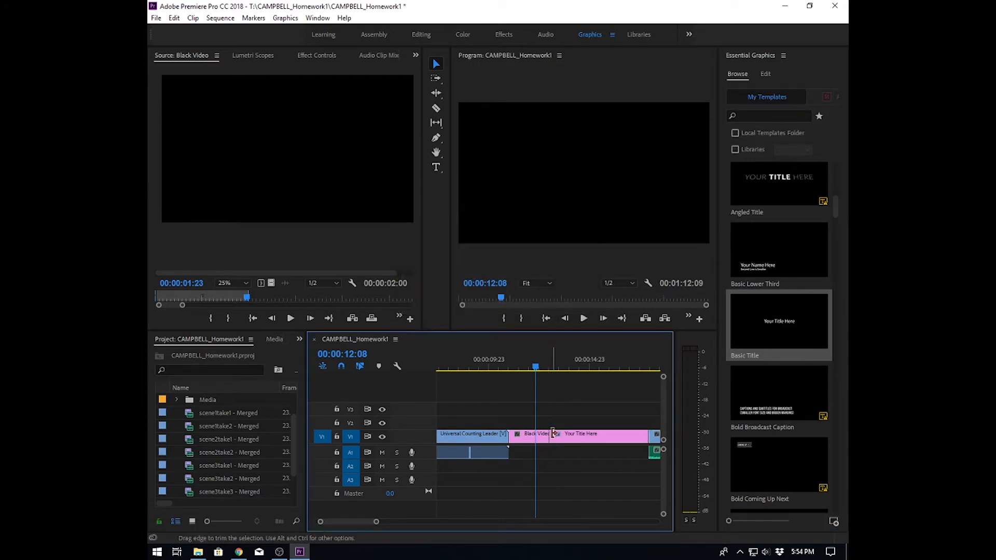
# - Select the title clip and replace its placeholder text with "Student:" followed by the student's full name
pyautogui.moveTo(540, 363); pyautogui.dragTo(562, 363)
pyautogui.click(580, 440)
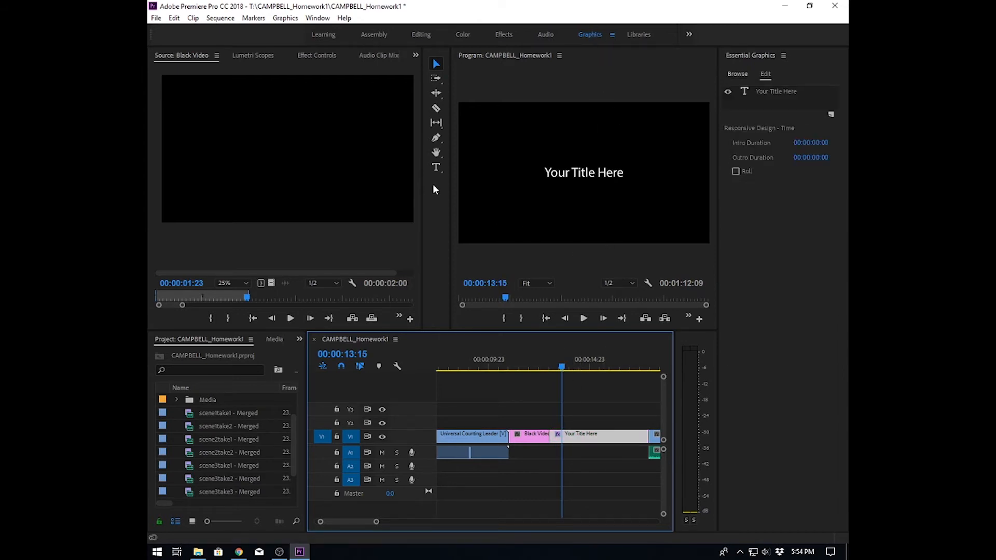
pyautogui.click(436, 167)
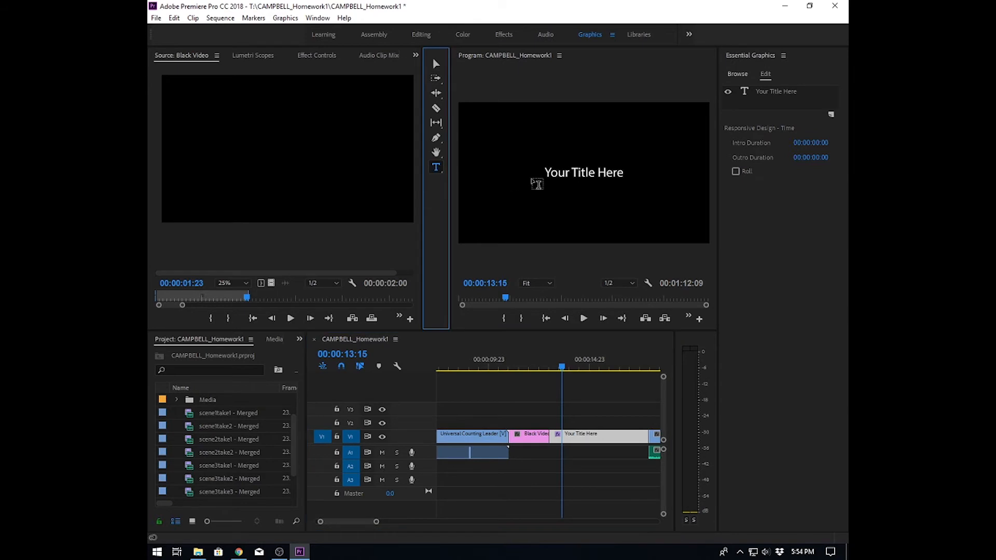
pyautogui.moveTo(545, 176); pyautogui.dragTo(633, 178)
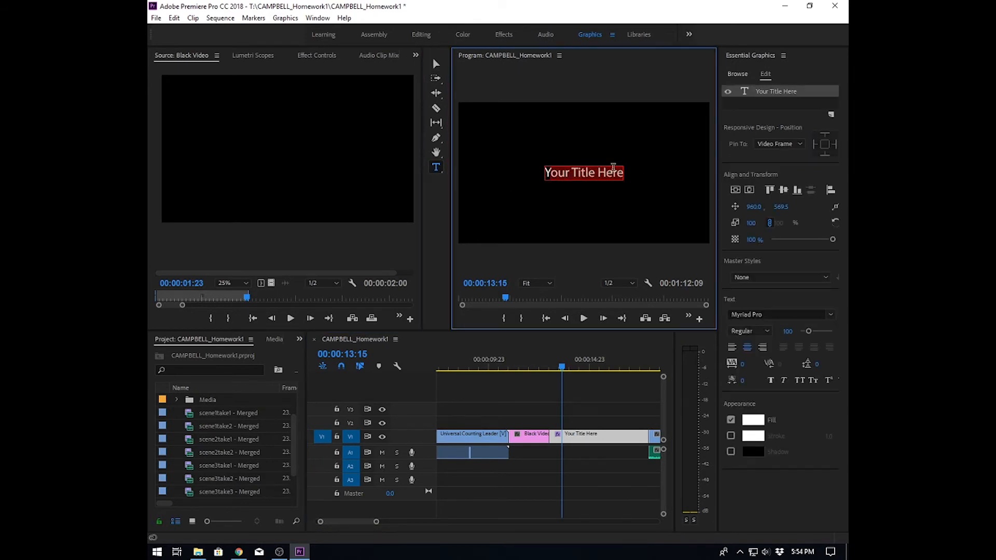
pyautogui.moveTo(546, 173); pyautogui.dragTo(624, 176)
pyautogui.write('Student:')
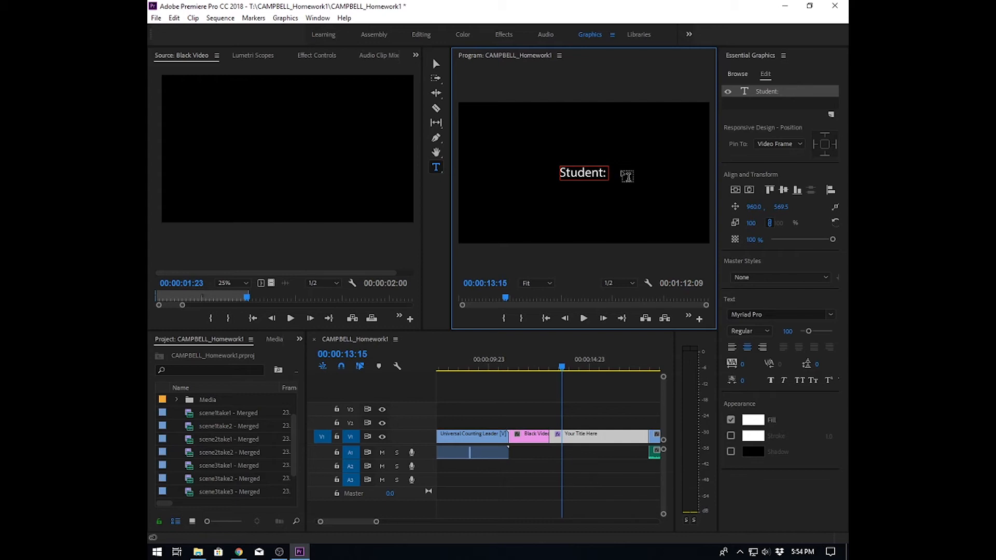
pyautogui.write(' Ian Campbe')
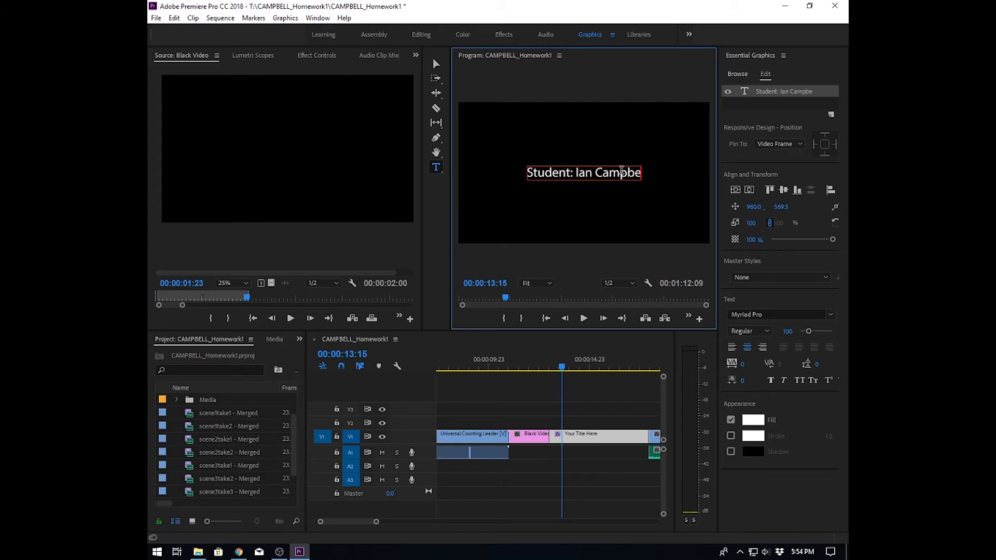
pyautogui.write('ll')
pyautogui.press('Return')
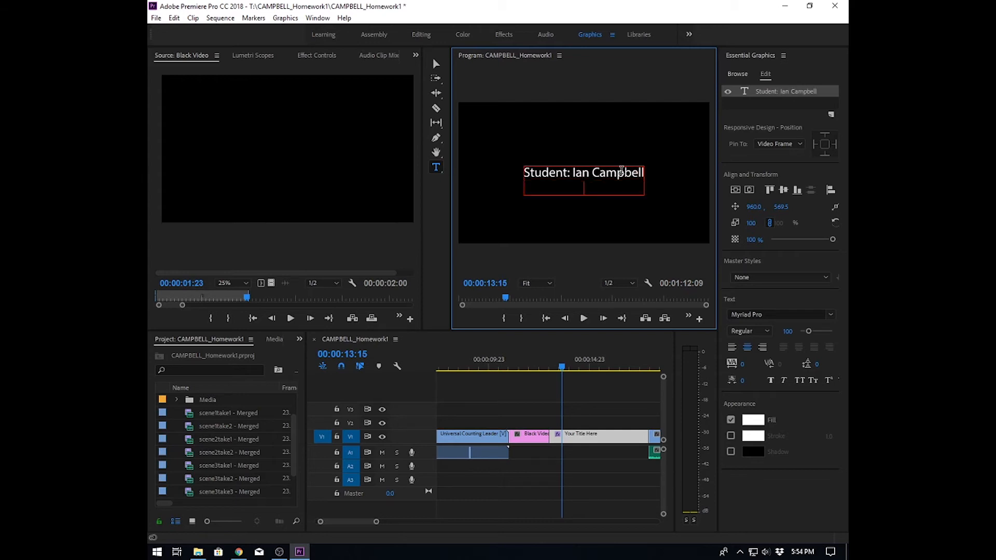
# - Add title lines "Class: Film209" and "Submitted to:" followed by the instructor's name
pyautogui.write('Class: Film209')
pyautogui.press('Return')
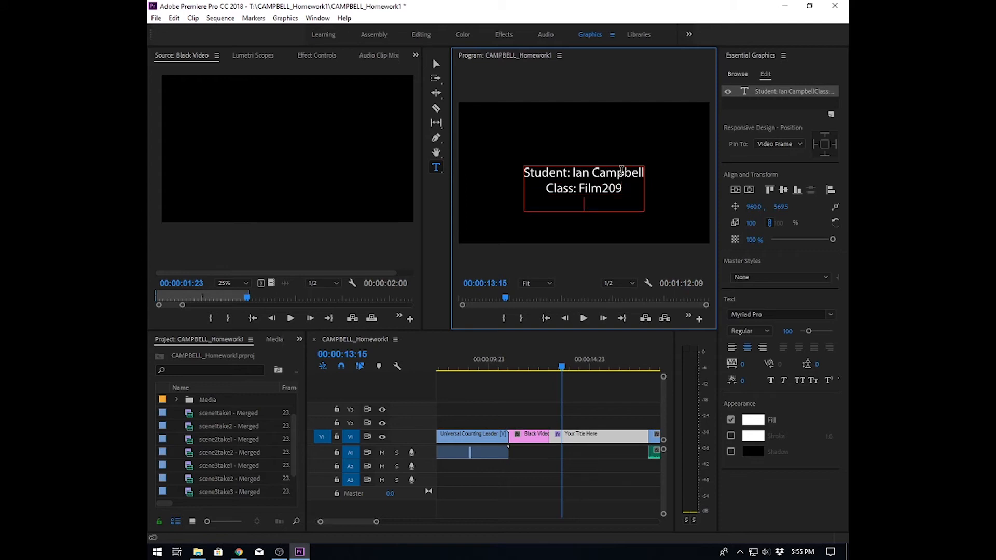
pyautogui.write('Submitted to:')
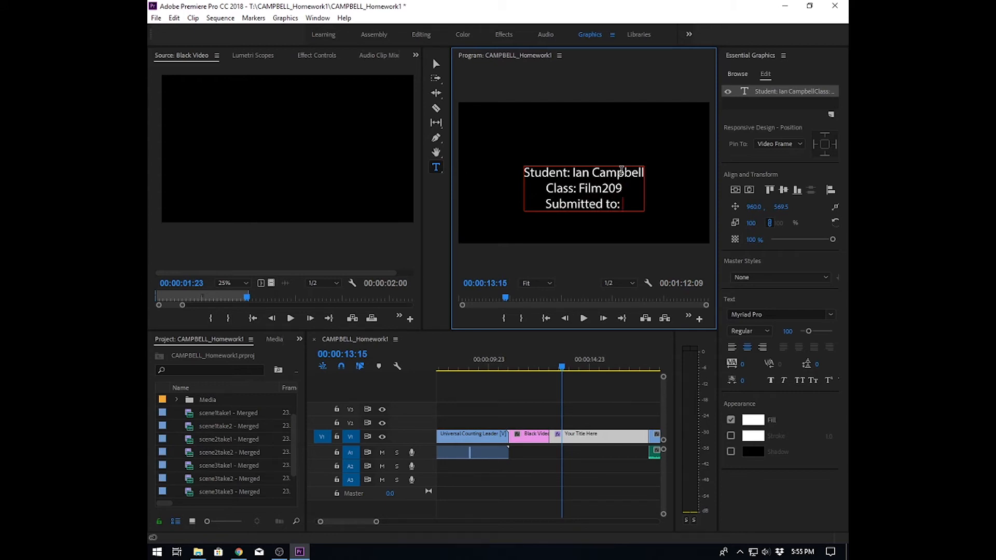
pyautogui.write(' Ian Campbell')
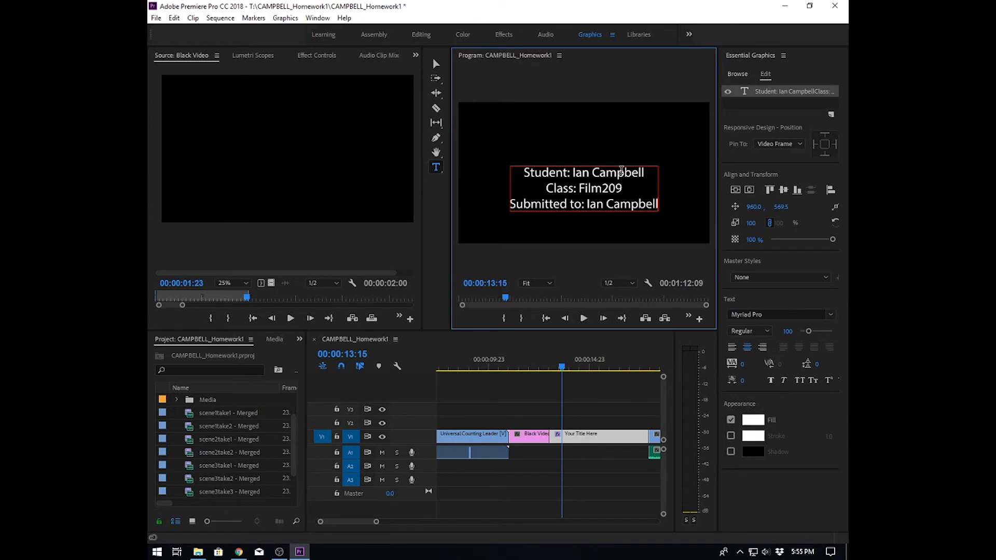
pyautogui.press('Return')
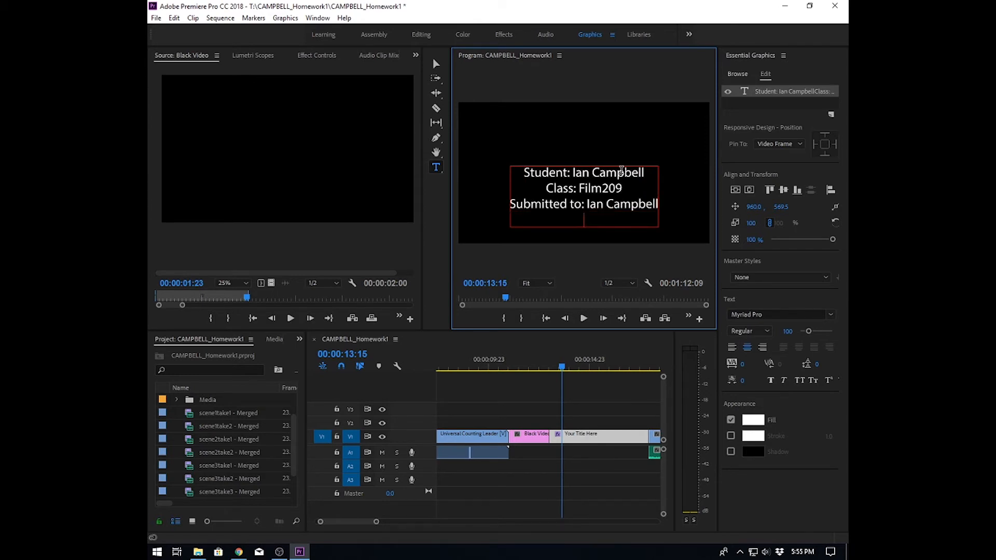
# - Add a final "September 2019" line, leave text editing, and center the title vertically in the frame
pyautogui.write('September 2019')
pyautogui.press('Escape')
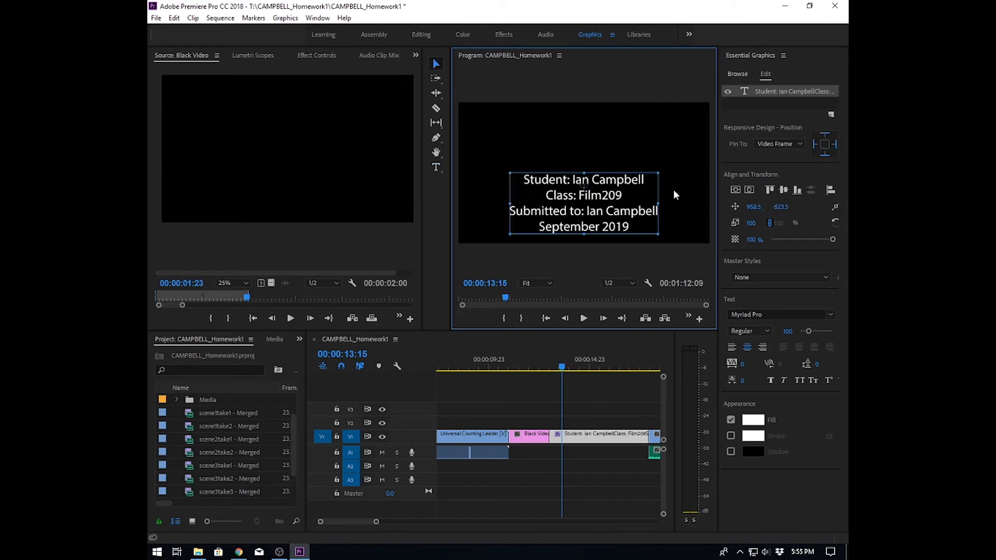
pyautogui.click(735, 189)
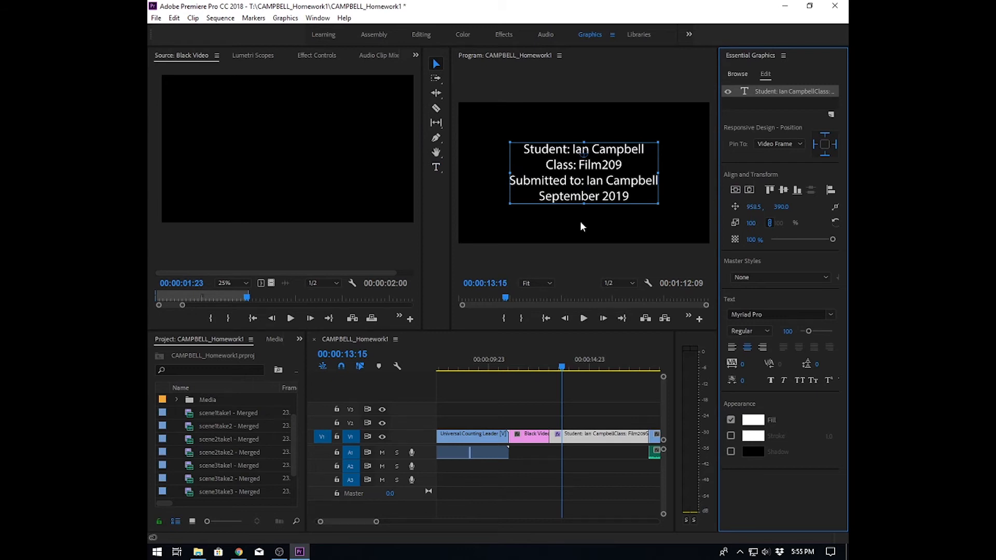
# - Save the project and switch back to the Editing workspace
pyautogui.doubleClick(641, 435)
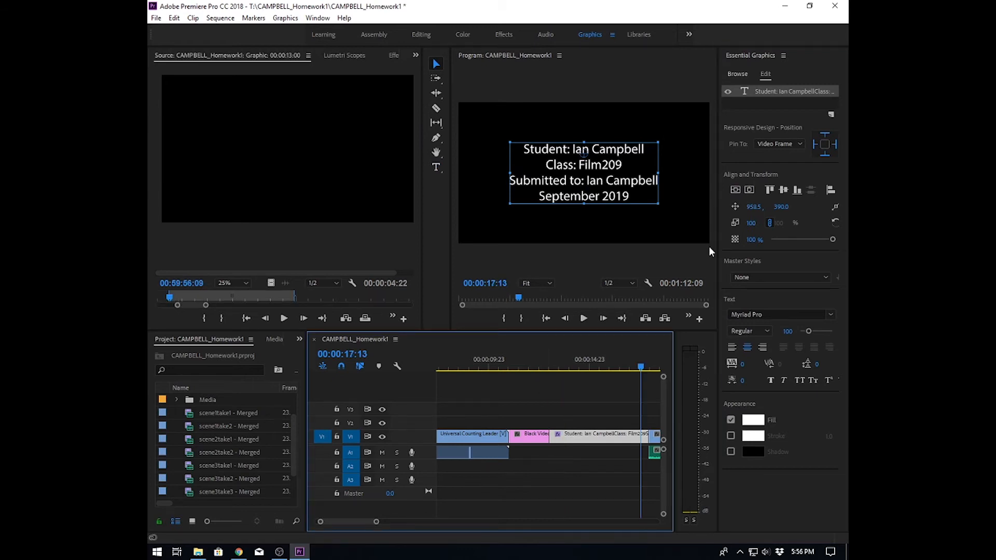
pyautogui.hotkey('ctrl', 's')
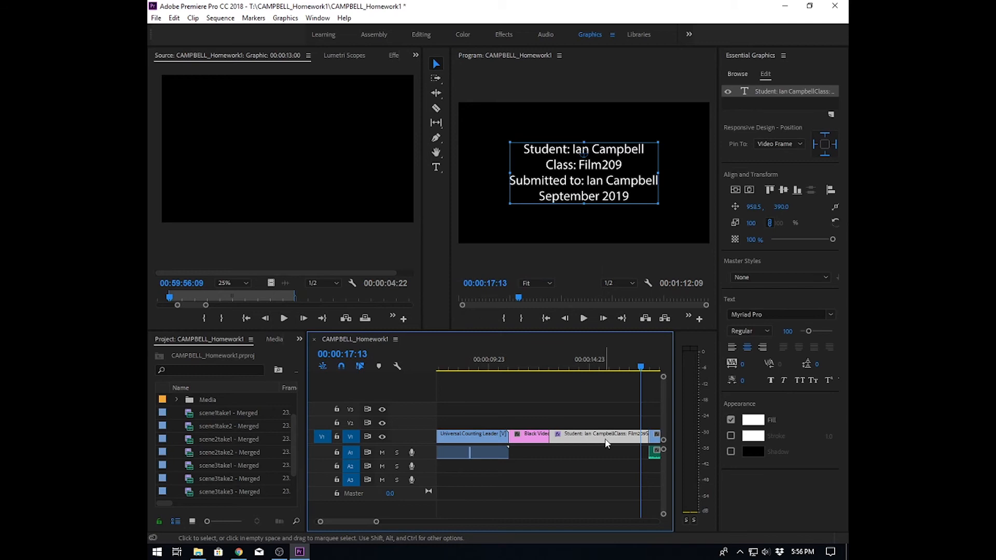
pyautogui.click(422, 35)
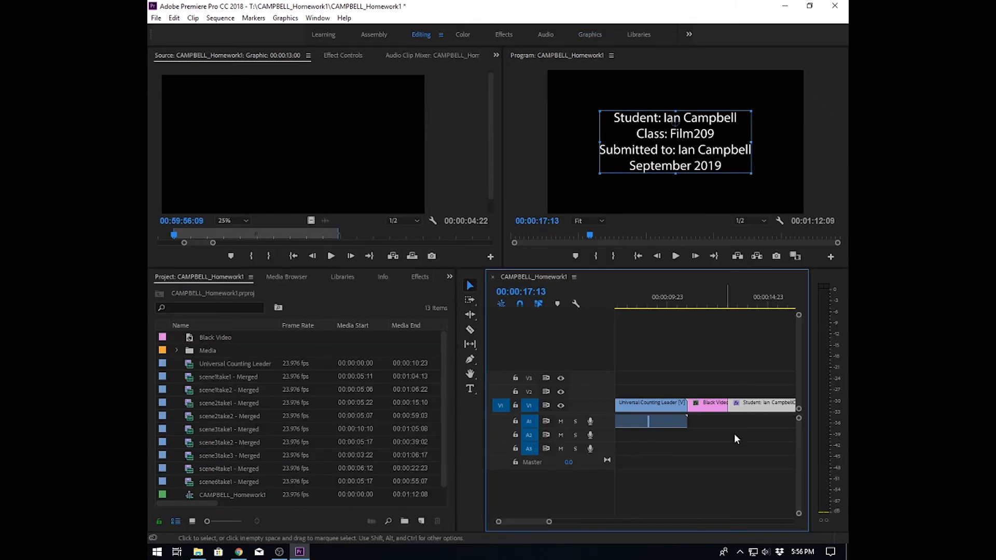
# - Insert the Black Video between the title card and the first scene clip
pyautogui.moveTo(549, 522); pyautogui.dragTo(592, 523)
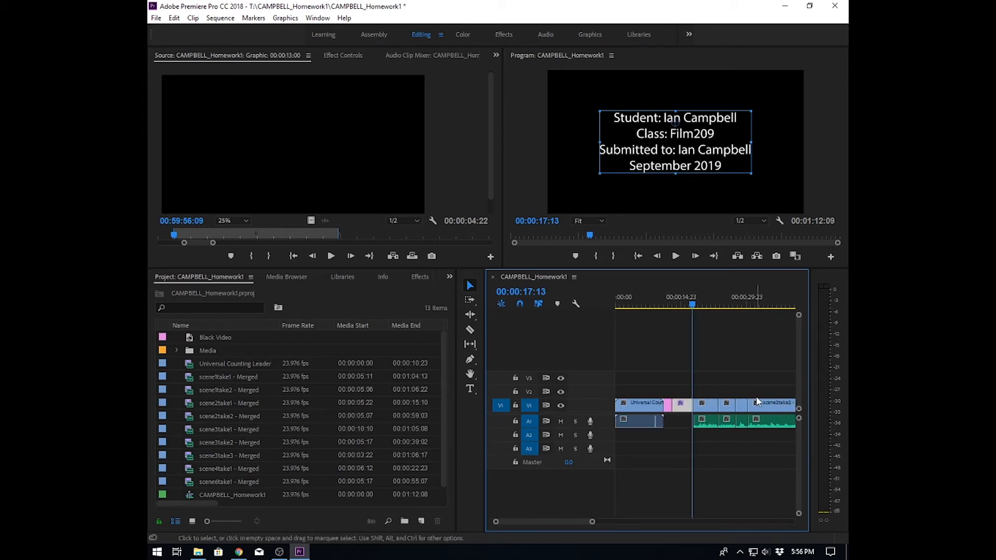
pyautogui.click(202, 342)
pyautogui.moveTo(192, 334); pyautogui.dragTo(701, 416)
pyautogui.press('ctrl')
pyautogui.moveTo(692, 305); pyautogui.dragTo(704, 305)
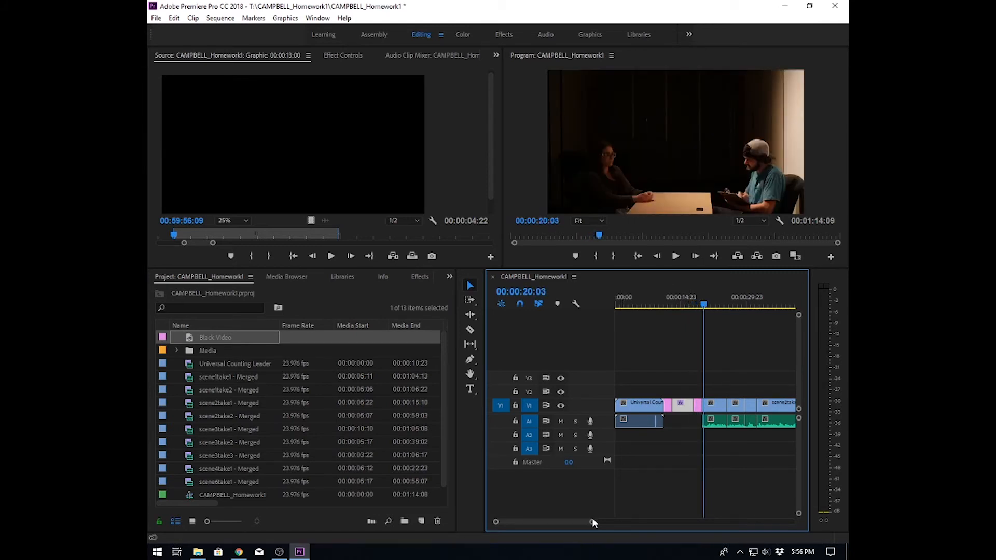
# - Append the Black Video at the end of the sequence after the last scene clip
pyautogui.moveTo(593, 521); pyautogui.dragTo(631, 522)
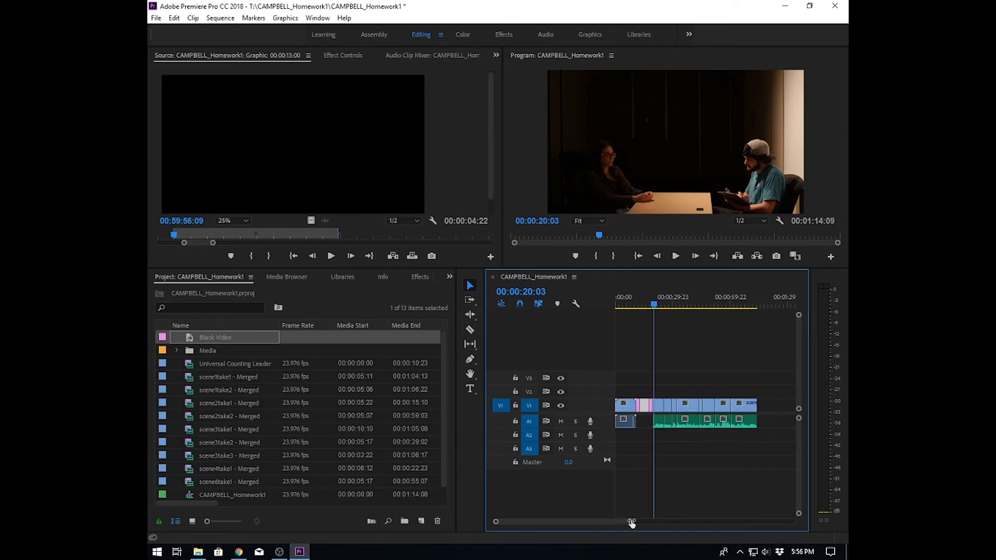
pyautogui.click(189, 335)
pyautogui.moveTo(803, 411); pyautogui.dragTo(761, 406)
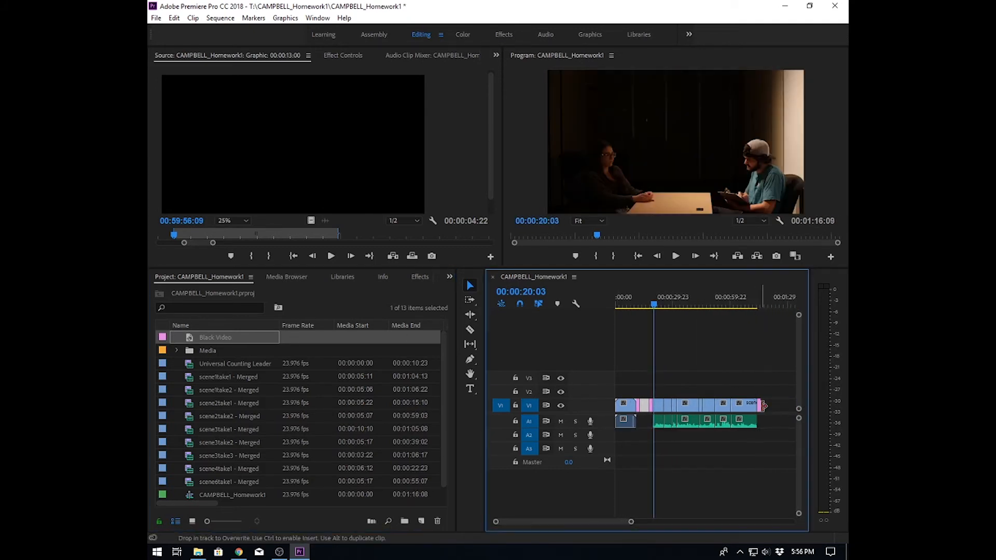
pyautogui.click(749, 469)
pyautogui.moveTo(654, 307); pyautogui.dragTo(759, 317)
pyautogui.click(384, 382)
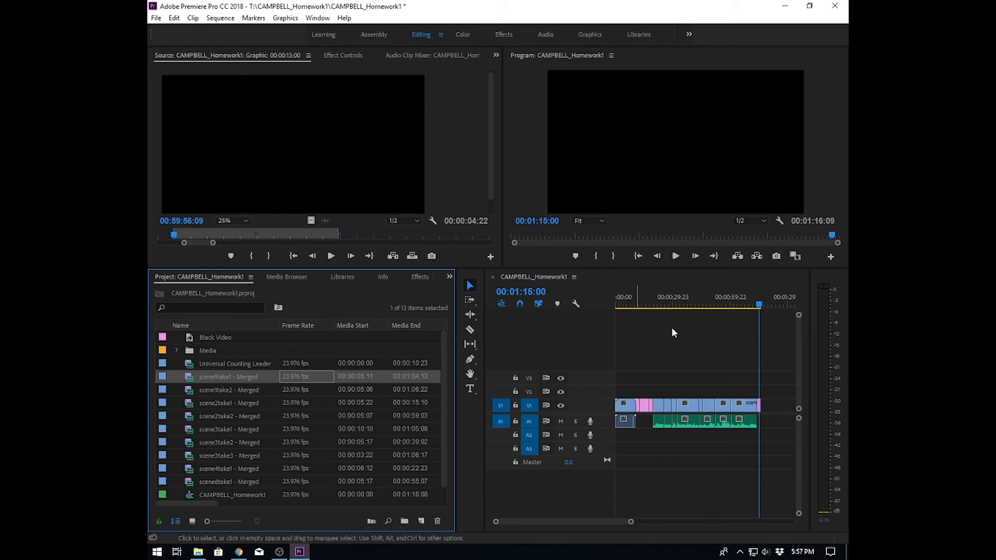
pyautogui.click(693, 347)
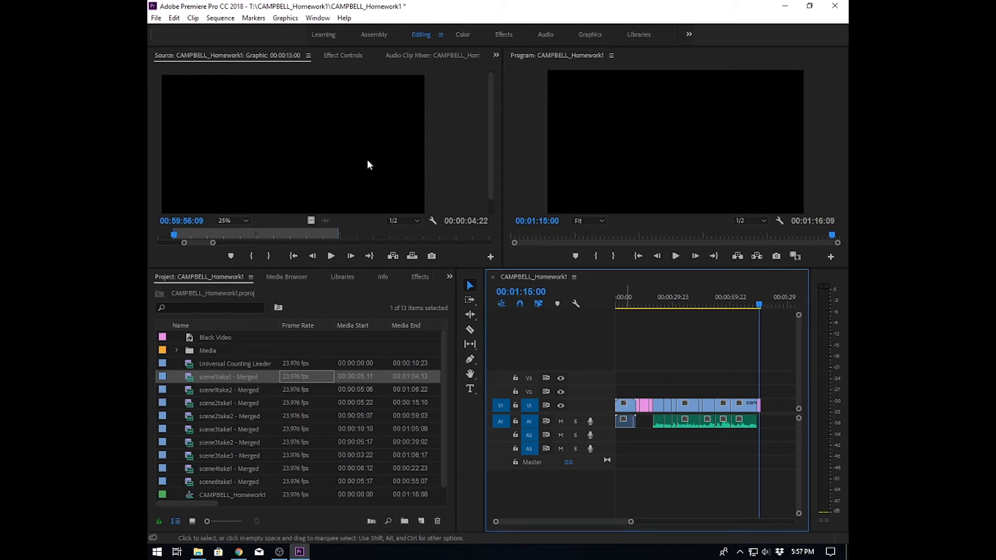
# - Export the sequence as H.264 media using the Match Source - High bitrate preset and the default output name
pyautogui.click(157, 19)
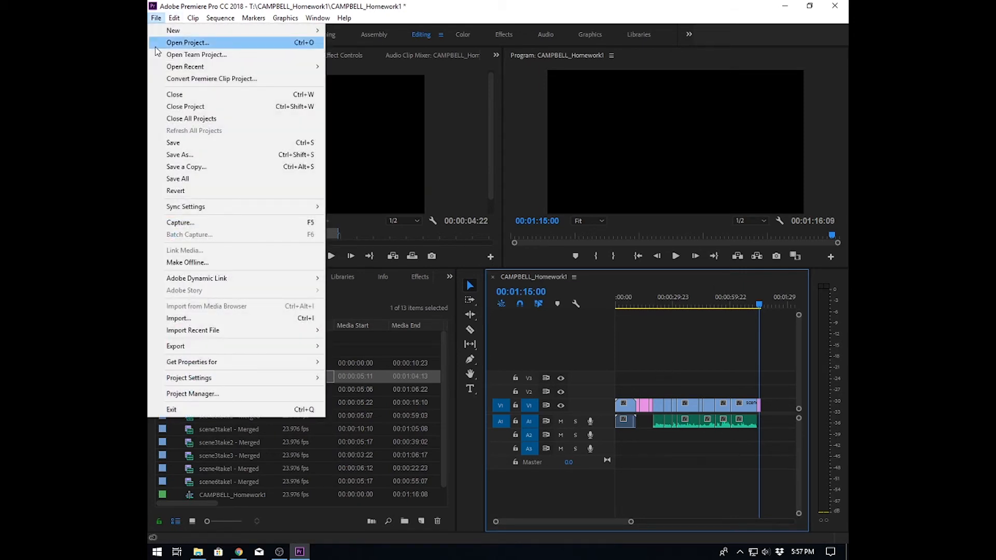
pyautogui.moveTo(217, 349)
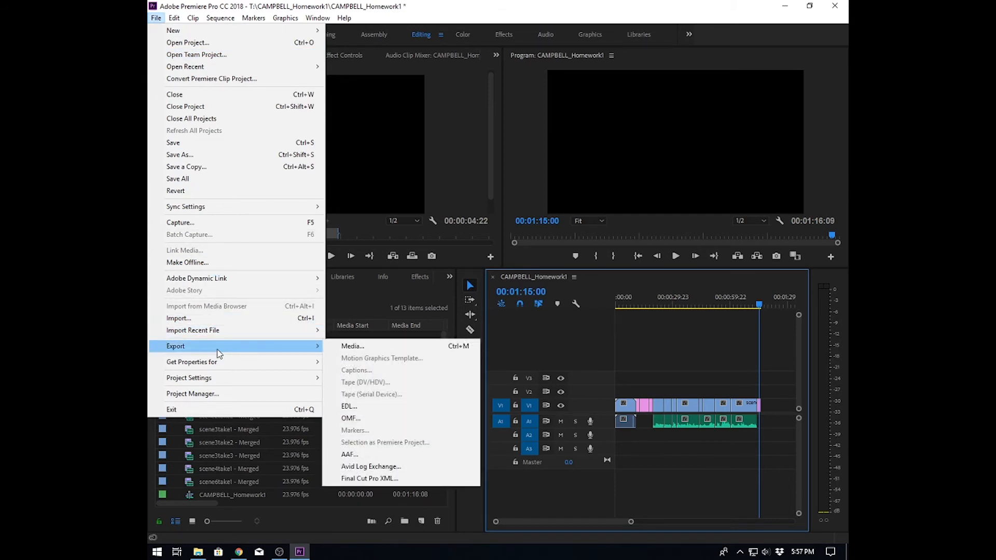
pyautogui.click(375, 350)
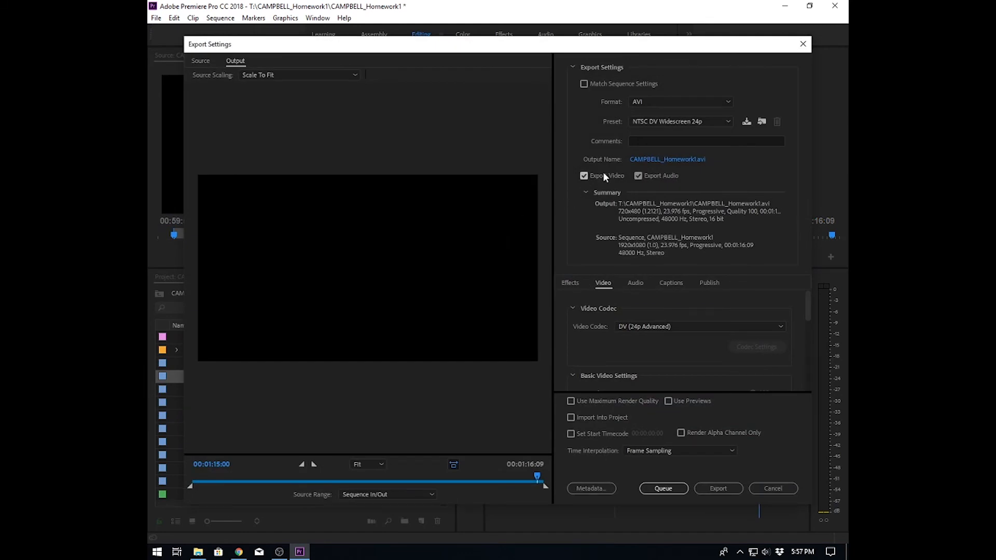
pyautogui.click(727, 101)
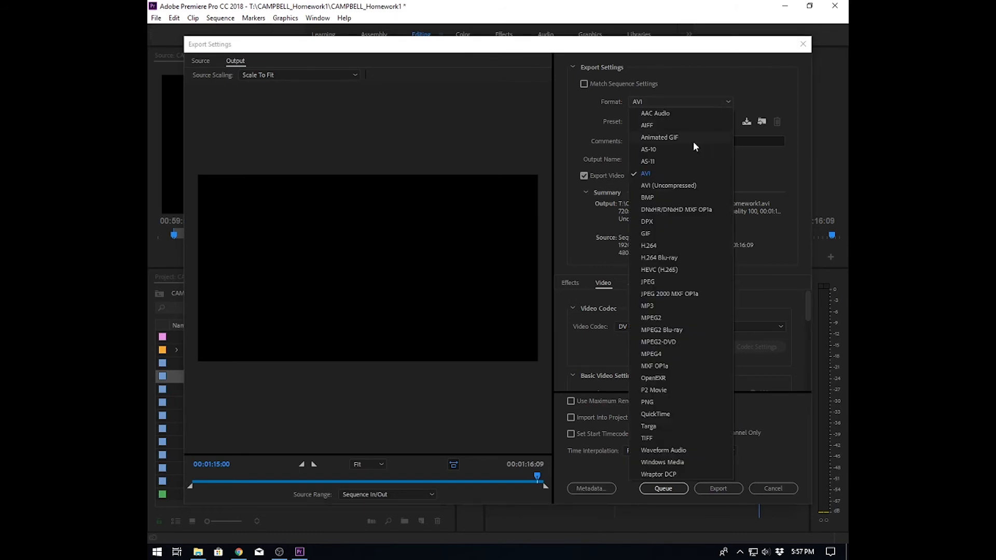
pyautogui.click(657, 246)
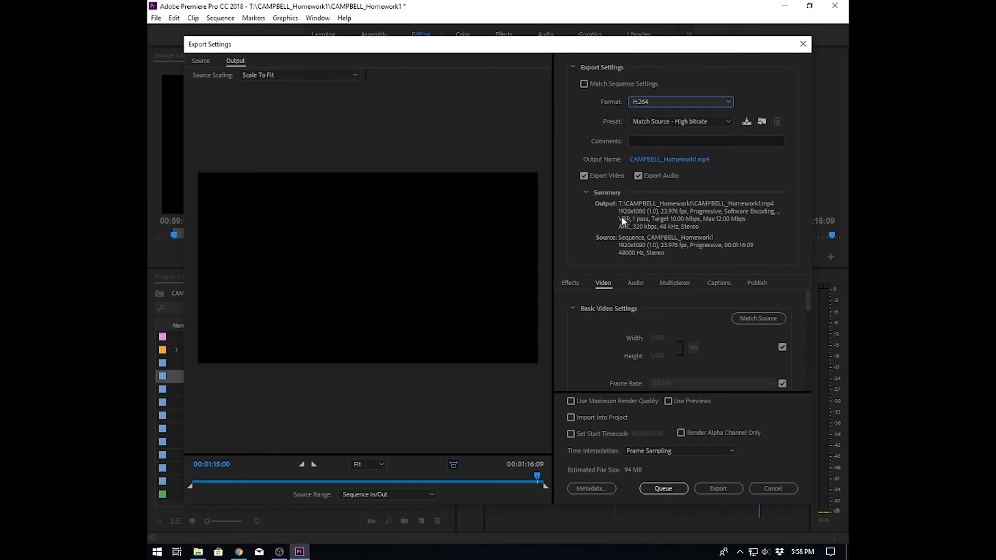
pyautogui.click(659, 160)
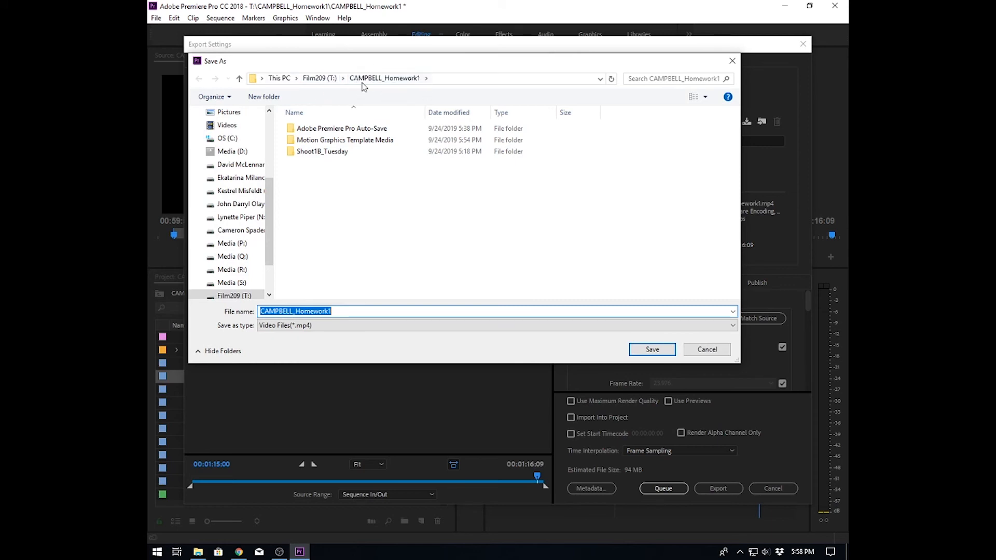
pyautogui.click(663, 351)
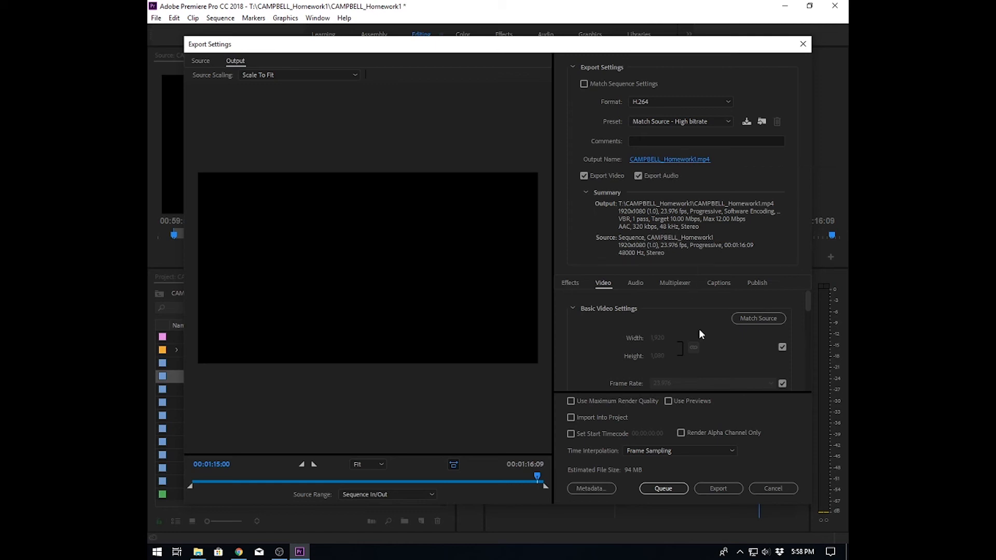
pyautogui.click(718, 490)
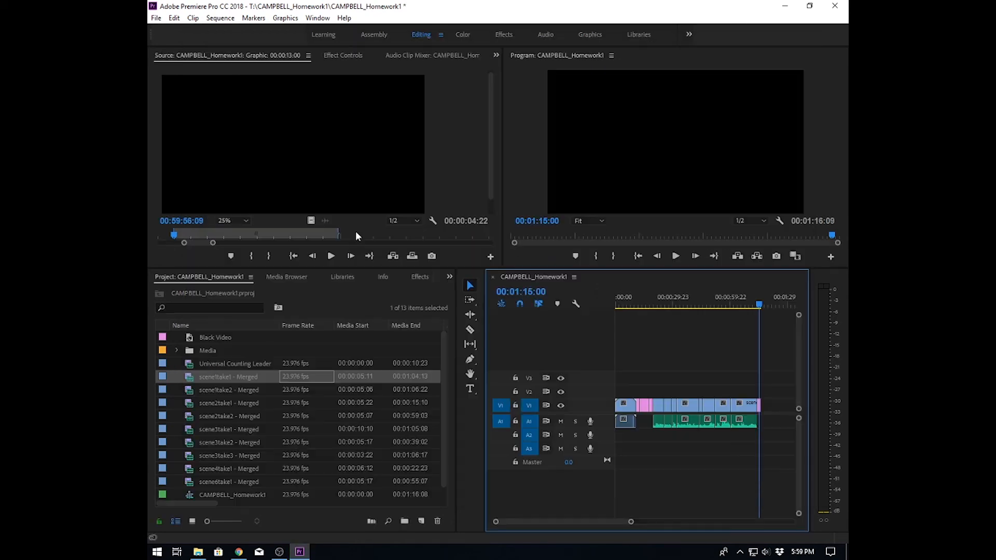
# - Save the project and exit Premiere Pro
pyautogui.click(155, 18)
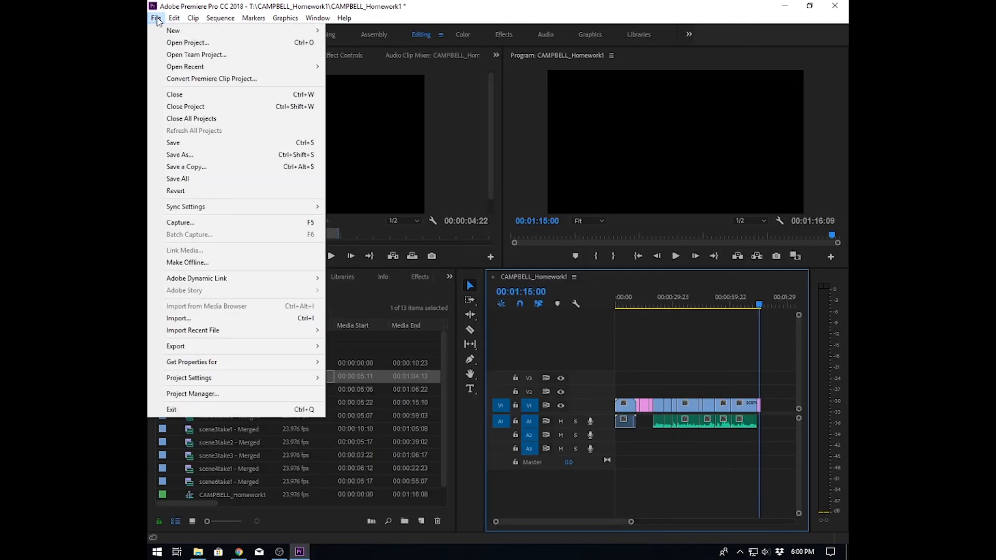
pyautogui.click(187, 147)
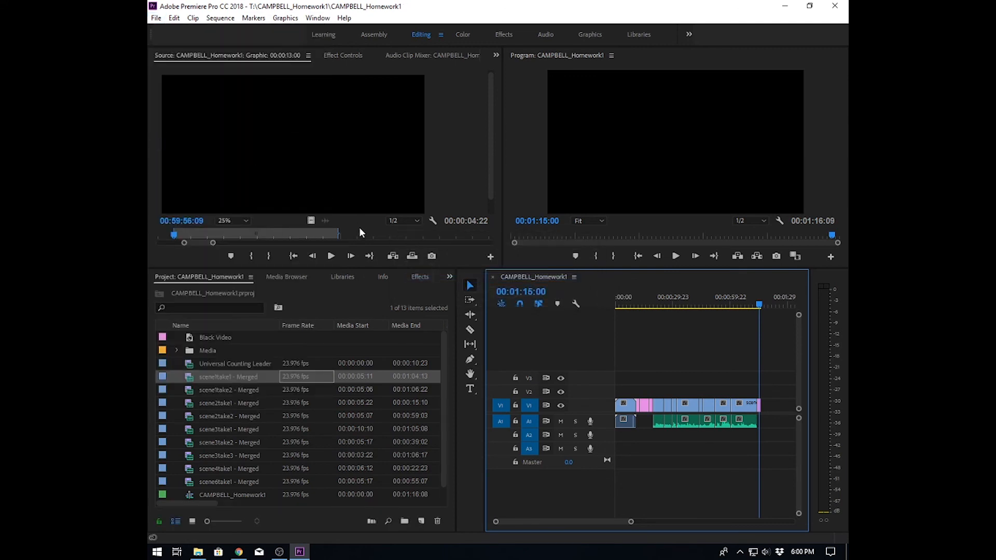
pyautogui.click(155, 18)
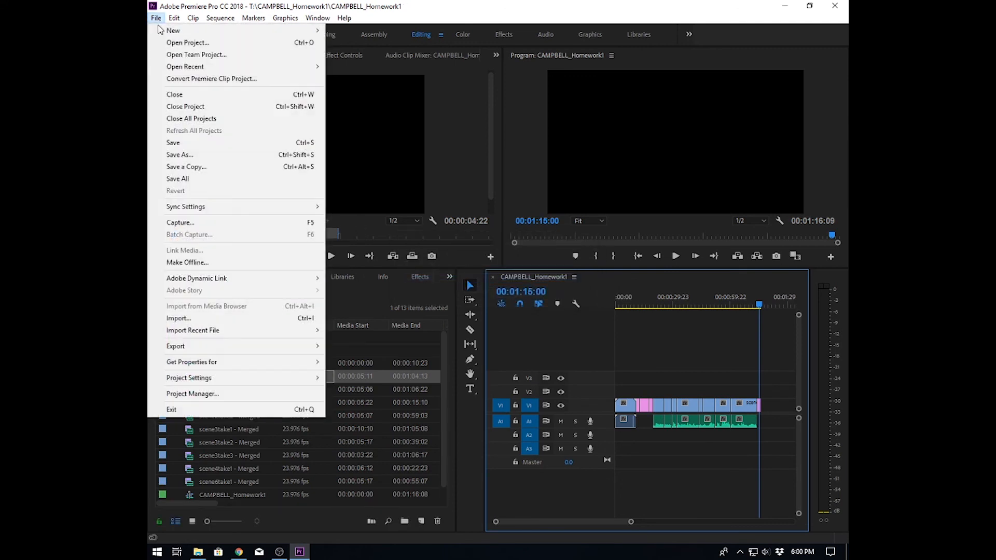
pyautogui.click(192, 411)
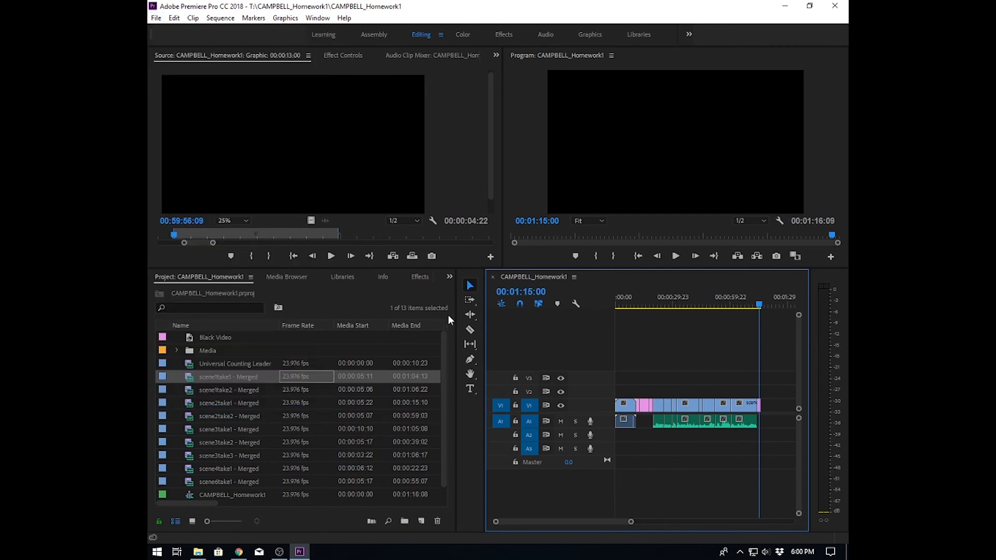
# - Open File Explorer and examine the exported MP4 and project file inside the homework folder on Film209 (T:)
pyautogui.click(199, 552)
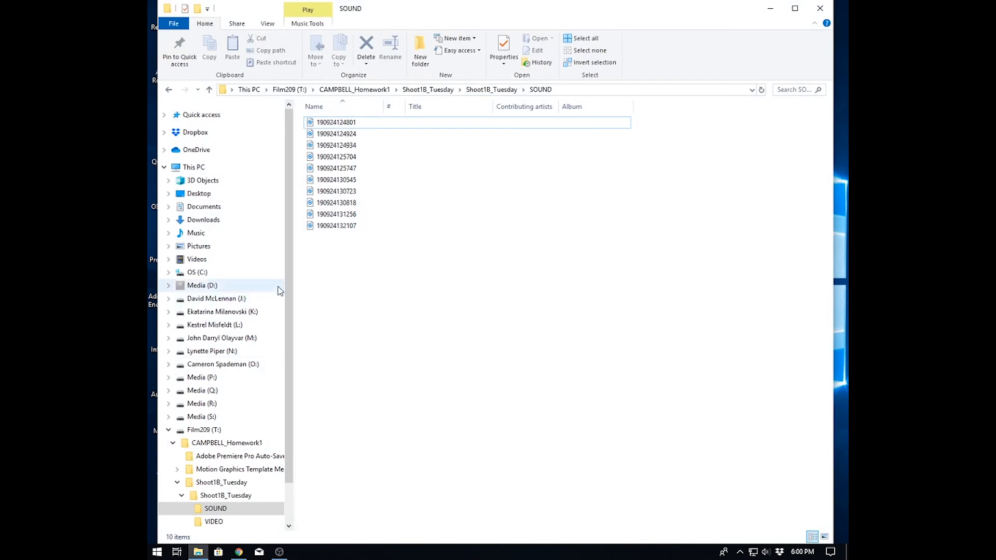
pyautogui.scroll(-2, 278, 291)
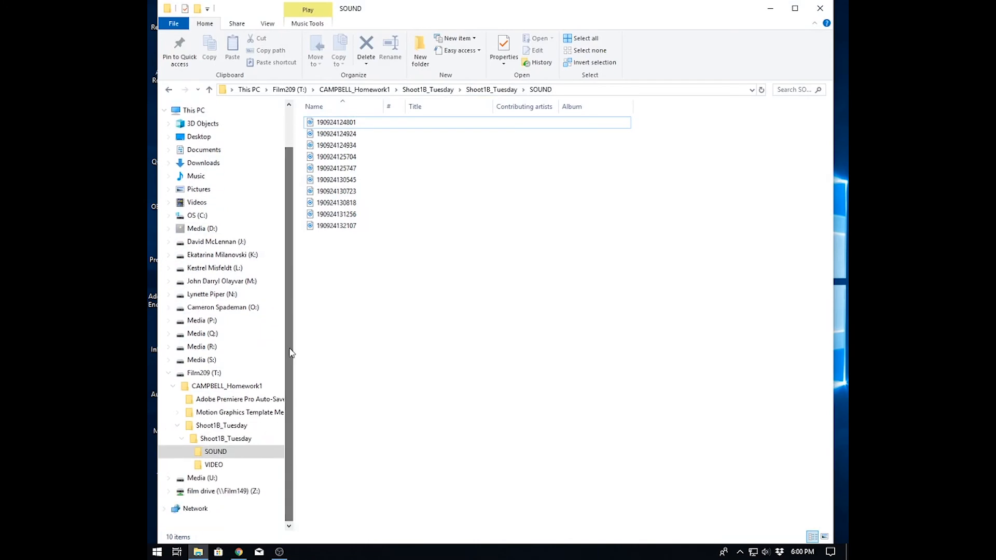
pyautogui.click(201, 378)
pyautogui.moveTo(326, 135)
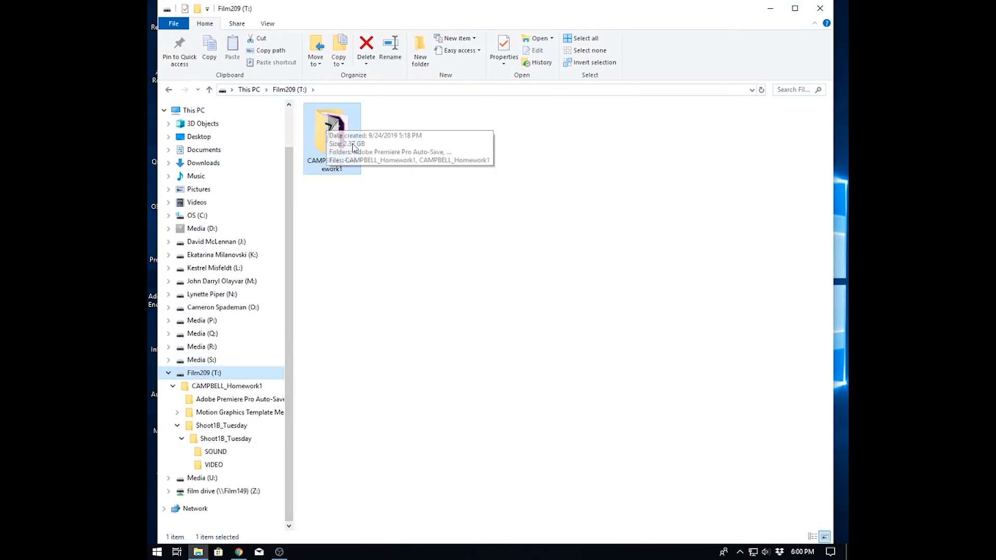
pyautogui.doubleClick(319, 135)
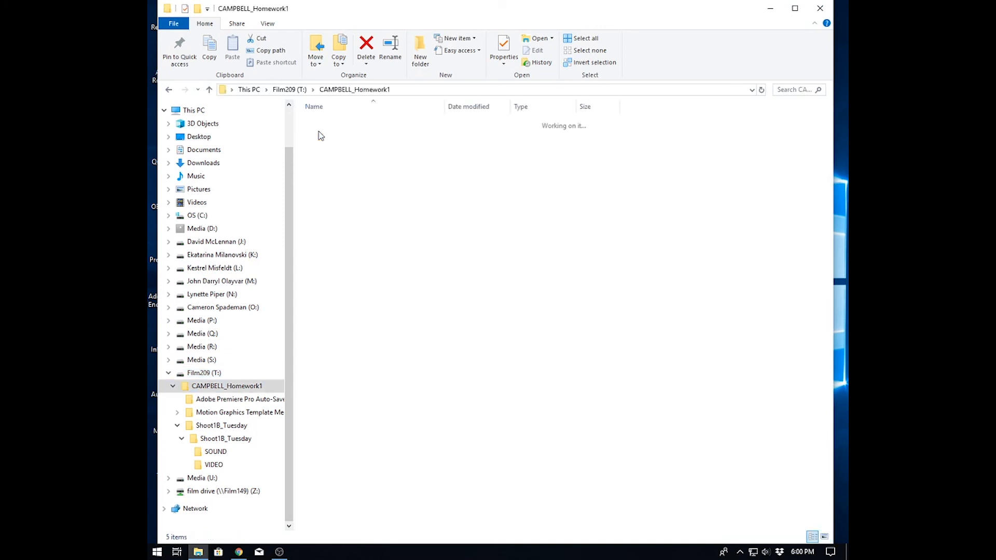
pyautogui.click(345, 150)
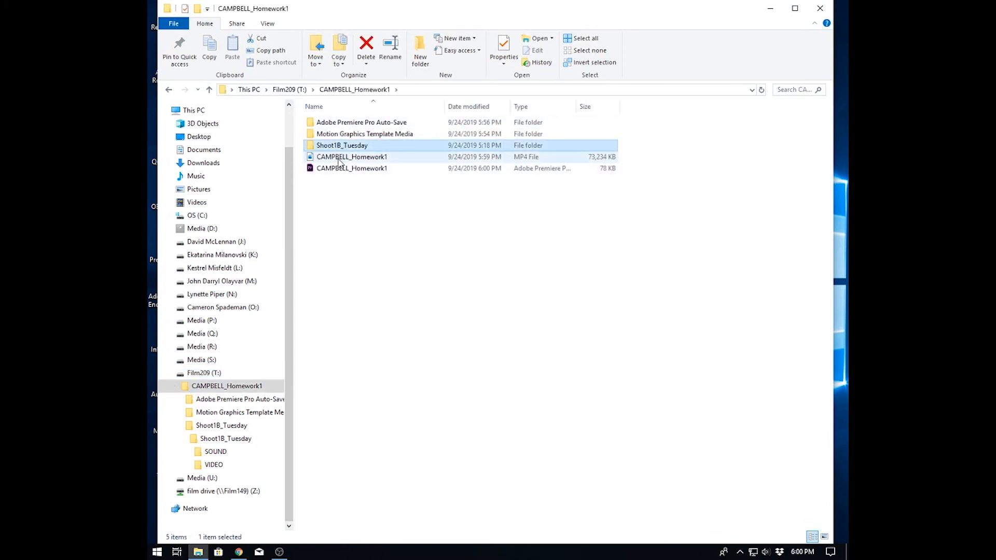
pyautogui.click(337, 159)
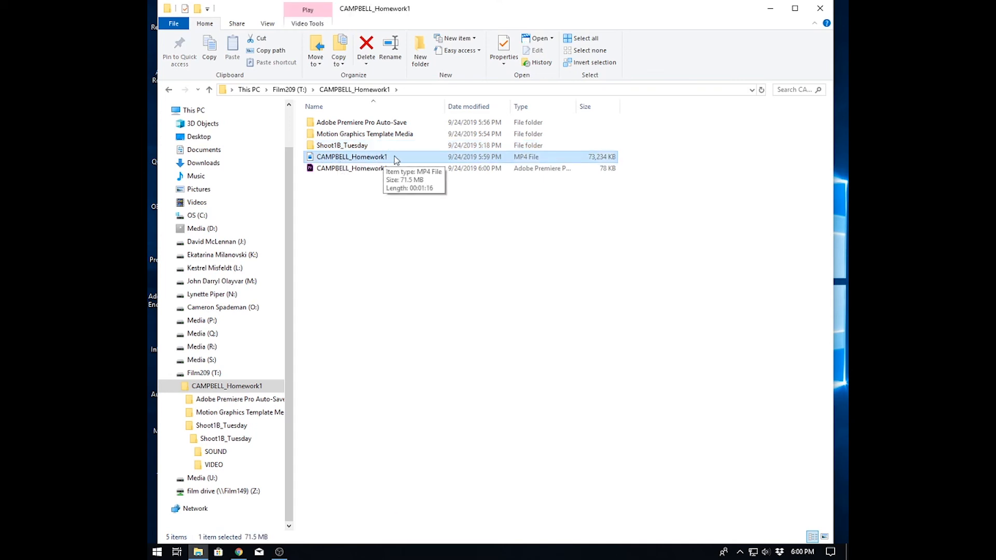
pyautogui.click(357, 169)
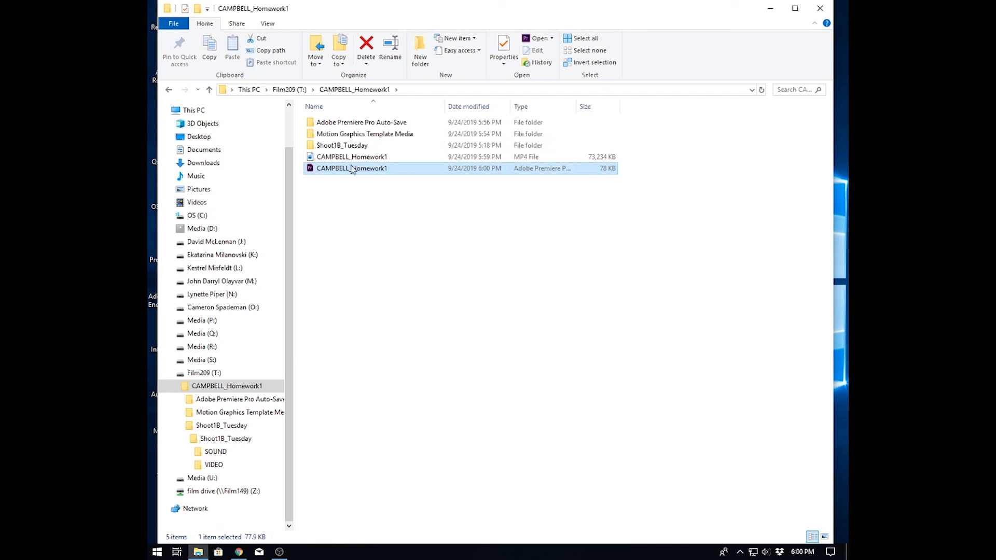
pyautogui.moveTo(368, 171)
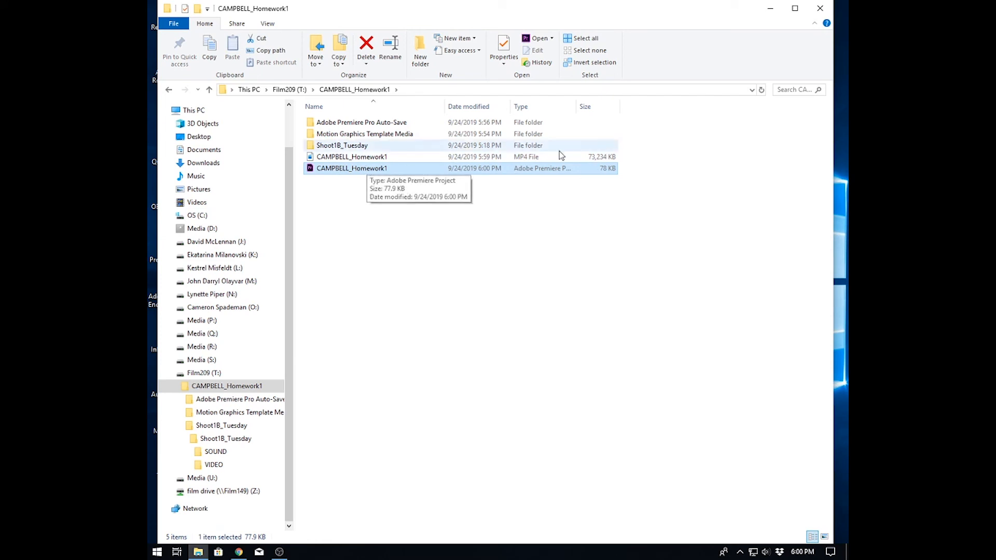
pyautogui.moveTo(576, 100); pyautogui.dragTo(615, 100)
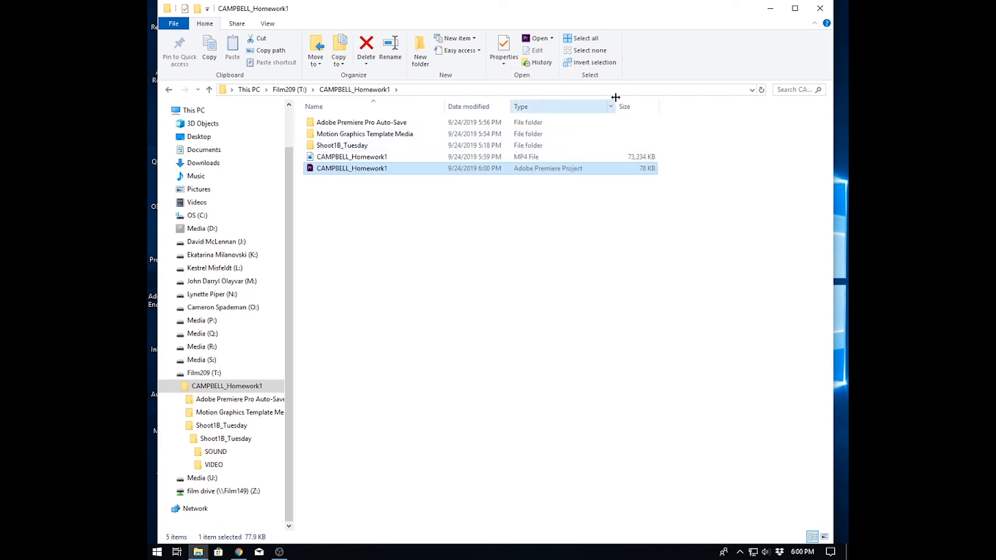
pyautogui.moveTo(342, 172)
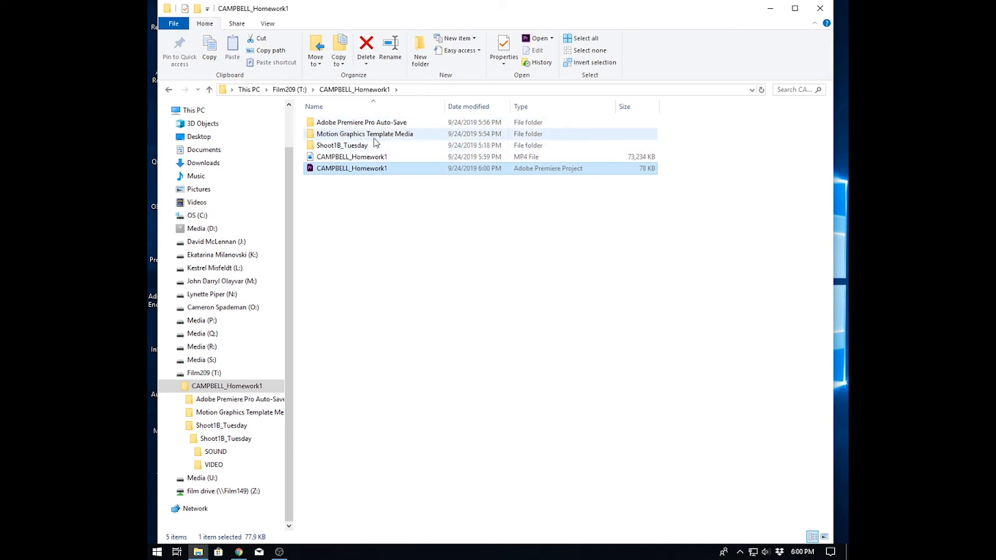
pyautogui.click(358, 214)
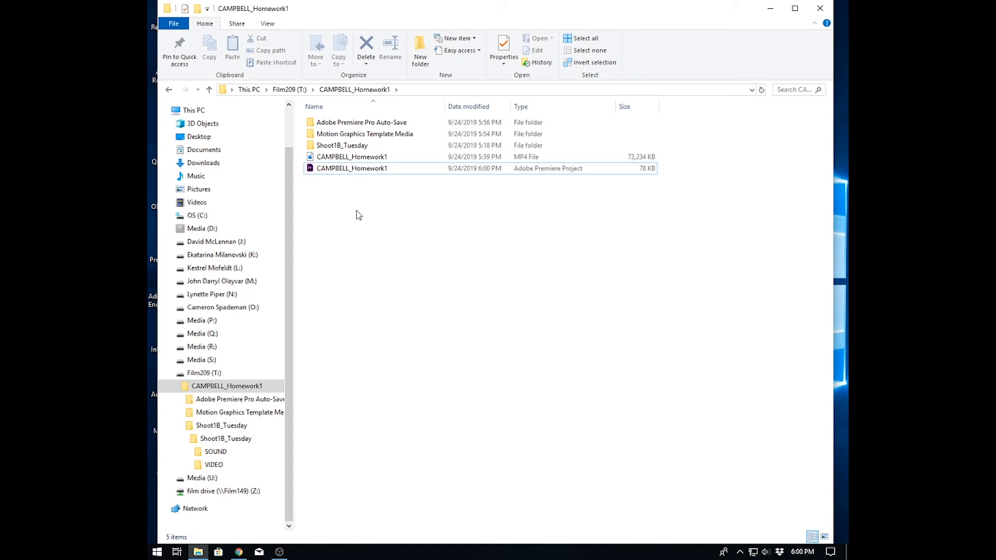
# - Copy the homework project folder from Film209 (T:) to the Untitled (W:) drive
pyautogui.click(288, 89)
pyautogui.moveTo(327, 138)
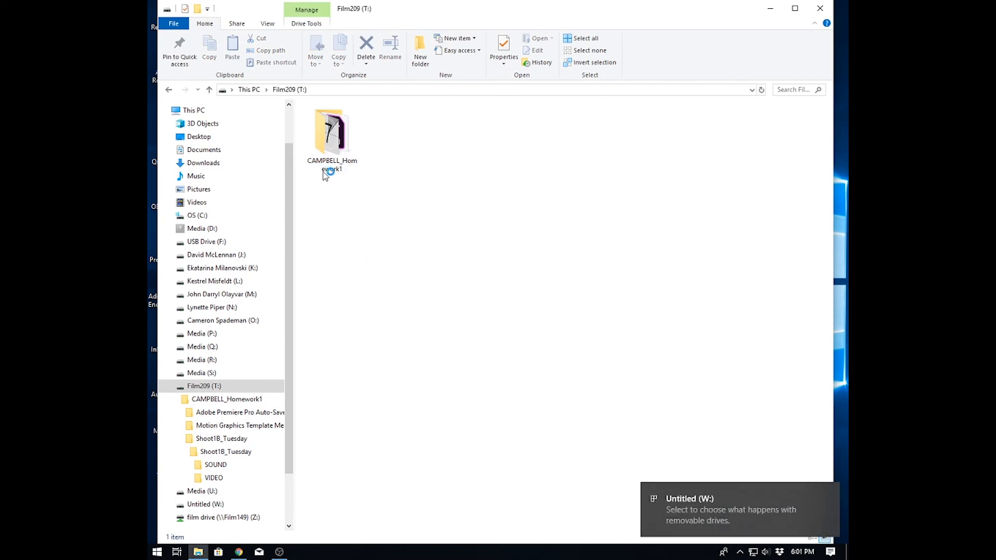
pyautogui.moveTo(328, 140); pyautogui.dragTo(186, 403)
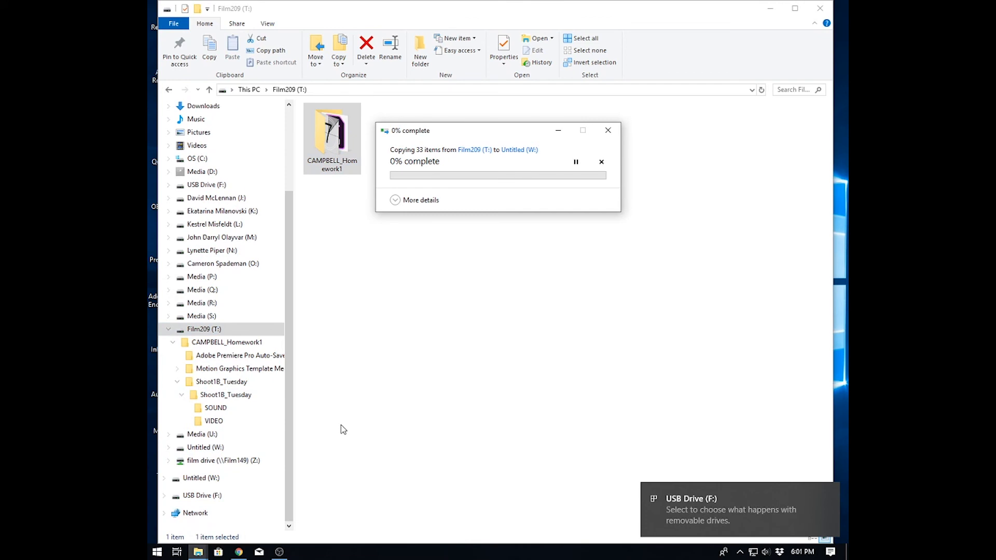